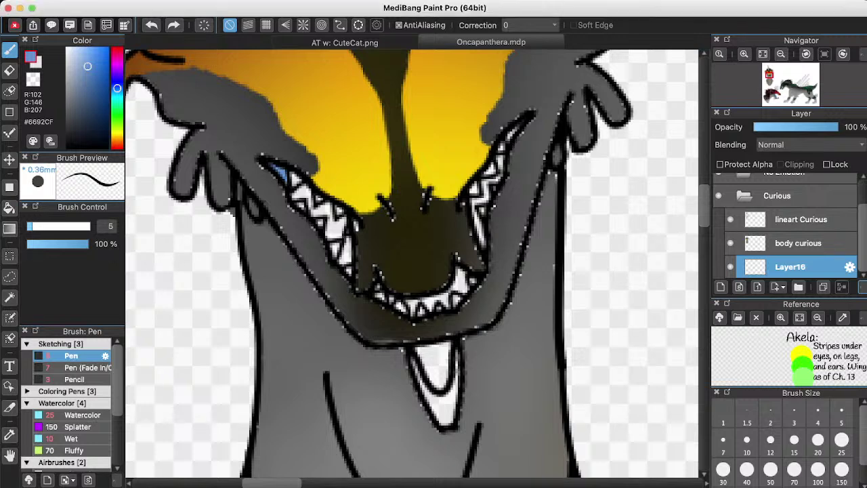
pyautogui.moveTo(462, 149); pyautogui.dragTo(416, 236)
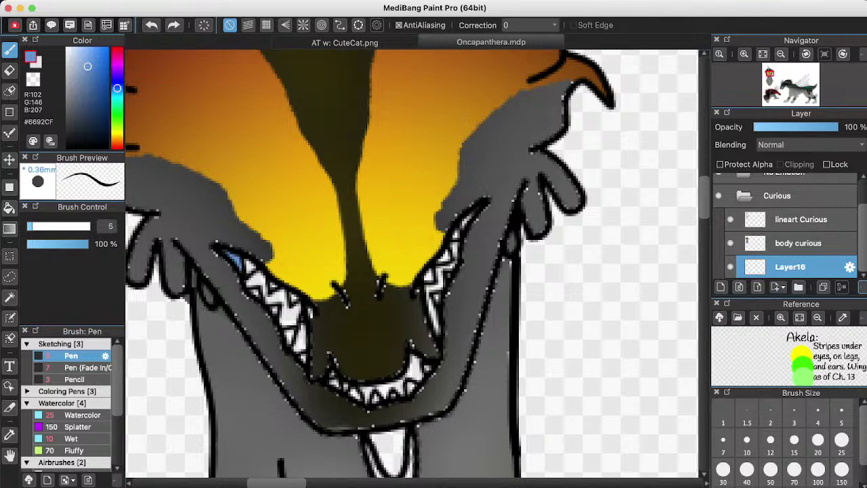
pyautogui.scroll(-3, 498, 162)
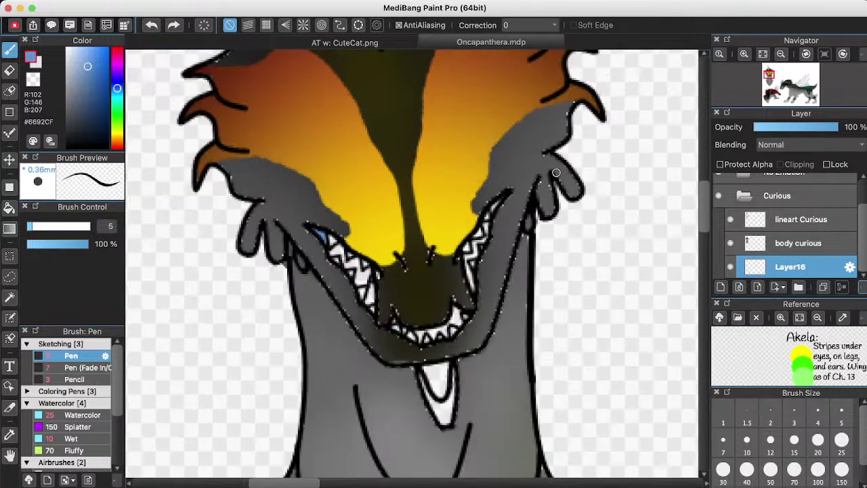
pyautogui.moveTo(571, 200)
pyautogui.mouseDown()
pyautogui.moveTo(535, 336)
pyautogui.moveTo(573, 317)
pyautogui.moveTo(594, 371)
pyautogui.mouseUp()
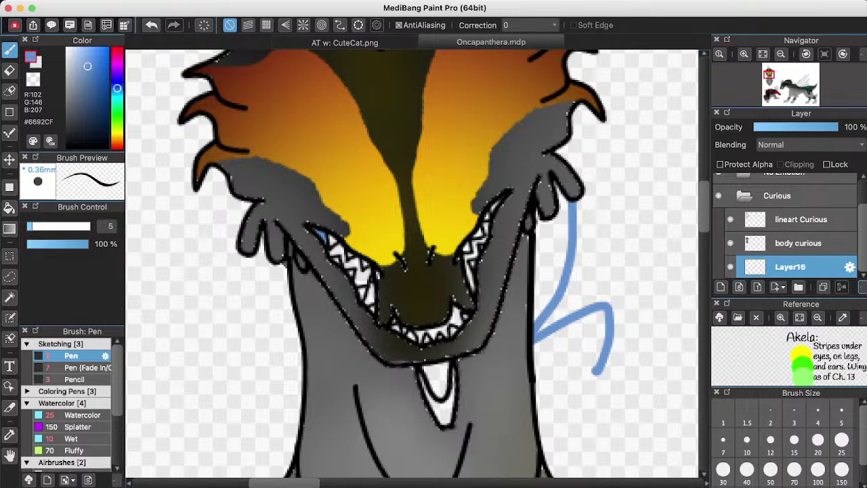
pyautogui.press('super+z')
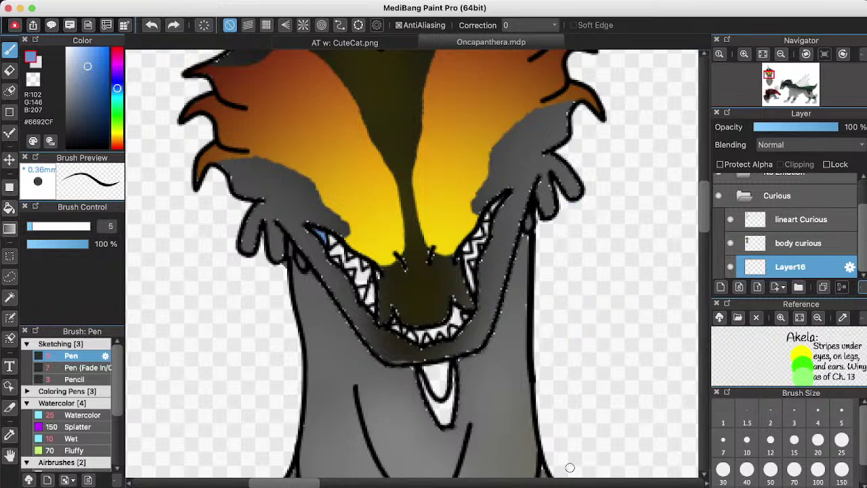
# Paint the gums between the teeth along the left side of the front-facing head's mouth blue (#6692CF) with the Pen.
pyautogui.press('super+Tab')
pyautogui.scroll(3, 450, 239)
pyautogui.hscroll(3, 451, 240)
pyautogui.scroll(1, 415, 309)
pyautogui.scroll(-2, 334, 306)
pyautogui.hscroll(-2, 334, 306)
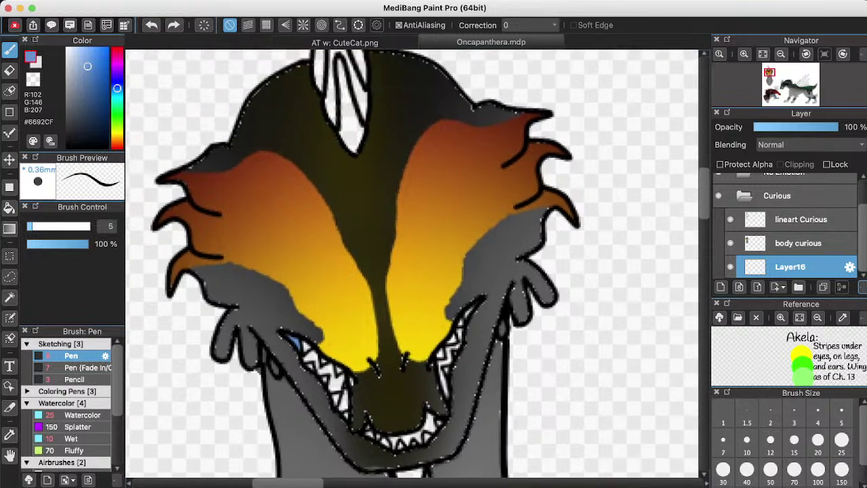
pyautogui.scroll(2, 282, 287)
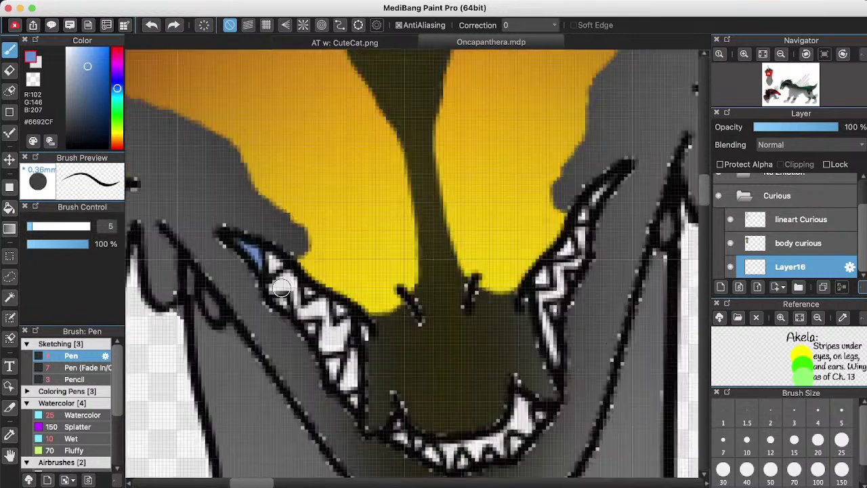
pyautogui.scroll(3, 282, 288)
pyautogui.moveTo(277, 286)
pyautogui.mouseDown()
pyautogui.moveTo(296, 271)
pyautogui.moveTo(291, 304)
pyautogui.moveTo(320, 332)
pyautogui.moveTo(342, 336)
pyautogui.moveTo(364, 319)
pyautogui.moveTo(373, 403)
pyautogui.moveTo(410, 354)
pyautogui.moveTo(405, 369)
pyautogui.mouseUp()
pyautogui.scroll(-2, 405, 370)
pyautogui.scroll(-3, 405, 369)
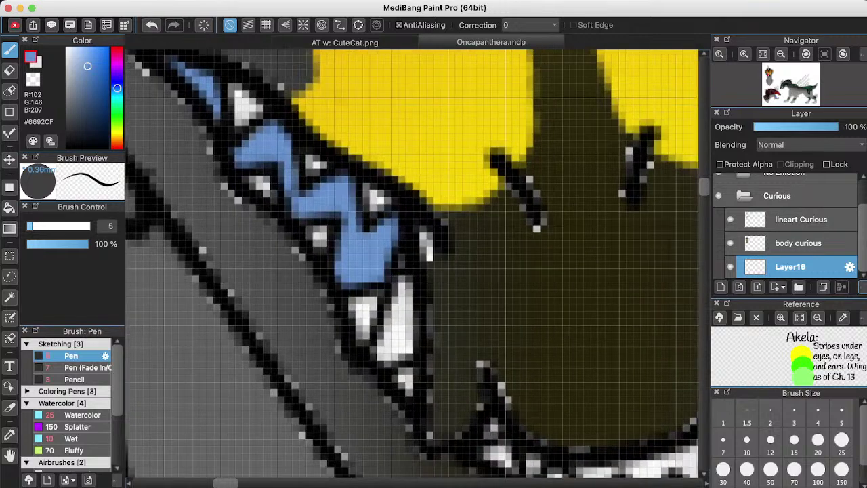
pyautogui.moveTo(405, 290)
pyautogui.mouseDown()
pyautogui.moveTo(382, 359)
pyautogui.moveTo(407, 345)
pyautogui.mouseUp()
# Paint the lower jaw gums between the front teeth of the same head in the same blue.
pyautogui.hscroll(3, 406, 345)
pyautogui.hscroll(3, 406, 344)
pyautogui.scroll(-2, 406, 345)
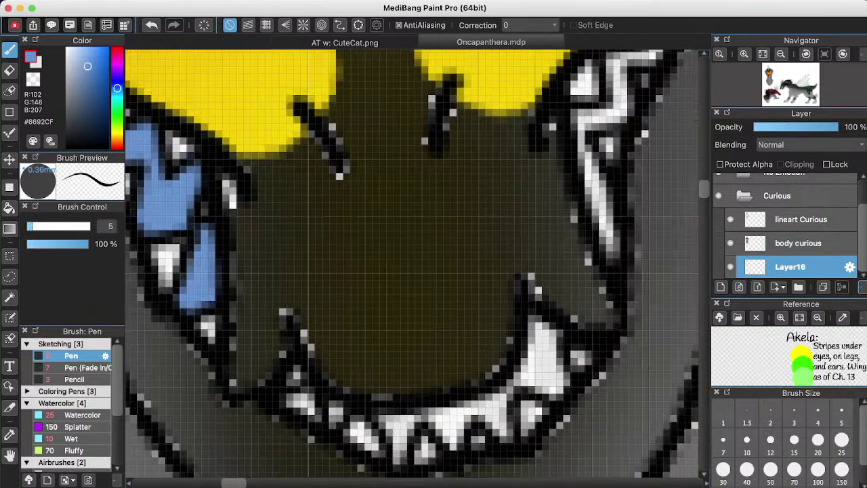
pyautogui.moveTo(297, 350); pyautogui.dragTo(299, 353)
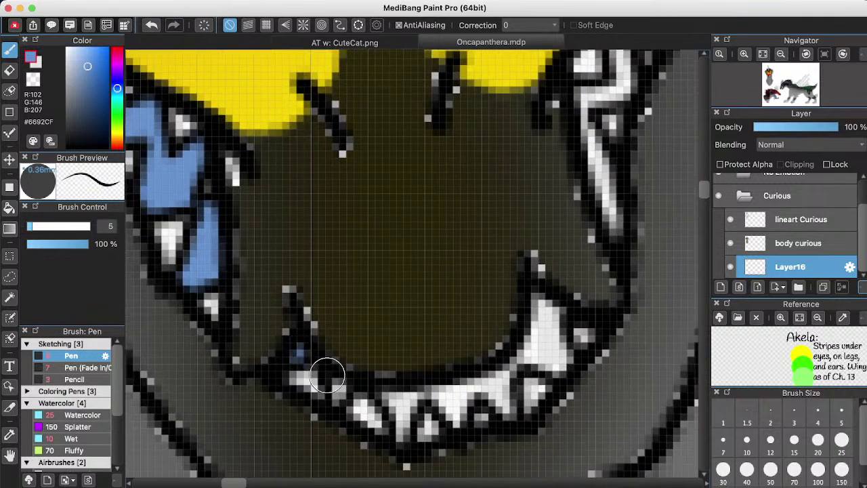
pyautogui.click(339, 392)
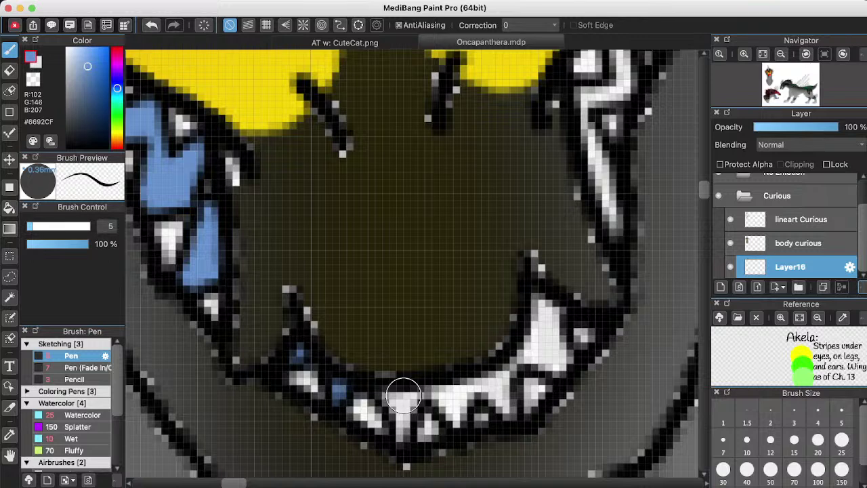
pyautogui.moveTo(402, 392)
pyautogui.mouseDown()
pyautogui.moveTo(400, 434)
pyautogui.moveTo(416, 398)
pyautogui.moveTo(435, 391)
pyautogui.moveTo(458, 414)
pyautogui.moveTo(468, 393)
pyautogui.moveTo(498, 386)
pyautogui.moveTo(507, 405)
pyautogui.moveTo(514, 365)
pyautogui.moveTo(558, 363)
pyautogui.moveTo(542, 304)
pyautogui.moveTo(535, 332)
pyautogui.mouseUp()
# Paint the zigzag gums along the right side of the front-facing head's mouth blue.
pyautogui.scroll(10, 535, 333)
pyautogui.hscroll(5, 535, 332)
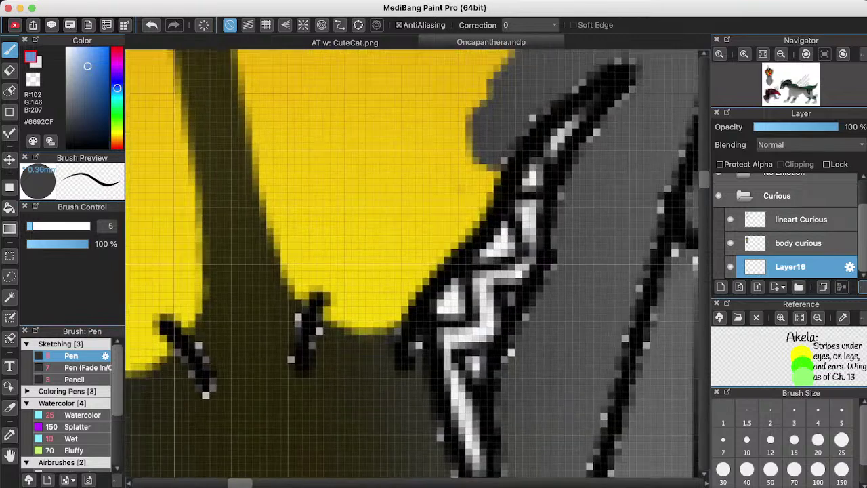
pyautogui.moveTo(548, 155); pyautogui.dragTo(579, 123)
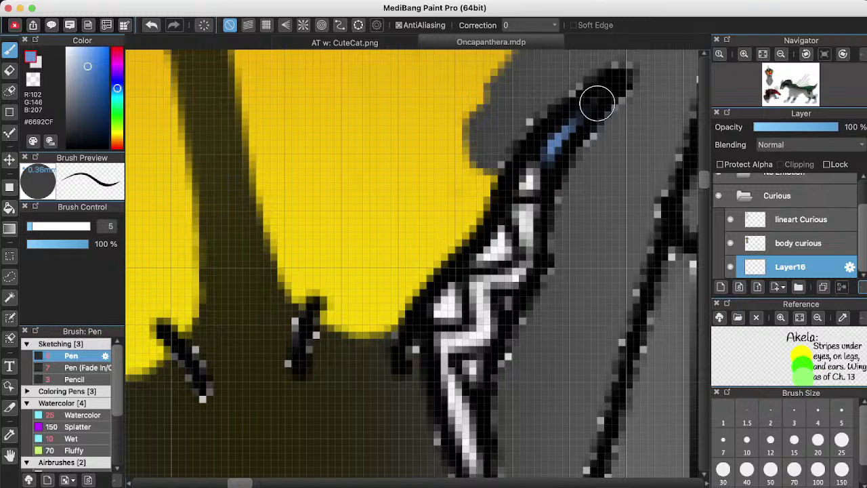
pyautogui.moveTo(527, 202)
pyautogui.mouseDown()
pyautogui.moveTo(517, 281)
pyautogui.moveTo(476, 290)
pyautogui.moveTo(478, 332)
pyautogui.moveTo(442, 349)
pyautogui.moveTo(474, 449)
pyautogui.moveTo(482, 431)
pyautogui.mouseUp()
pyautogui.scroll(-3, 476, 439)
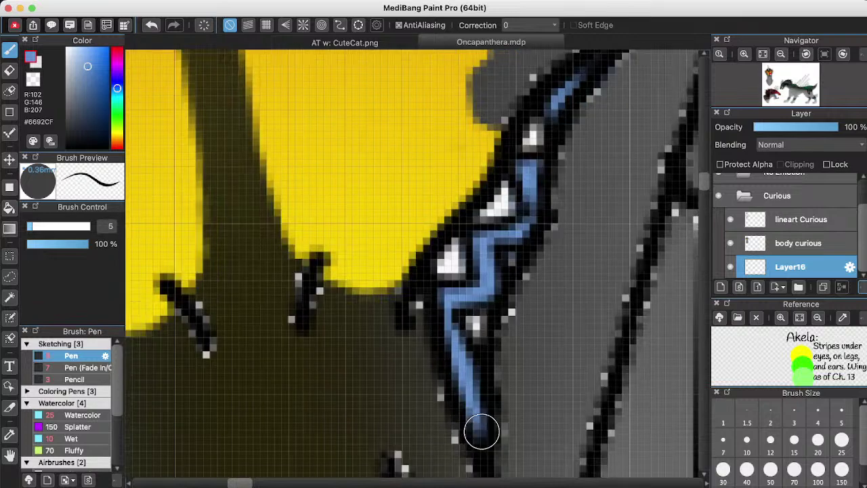
pyautogui.scroll(-10, 482, 431)
pyautogui.scroll(-2, 481, 432)
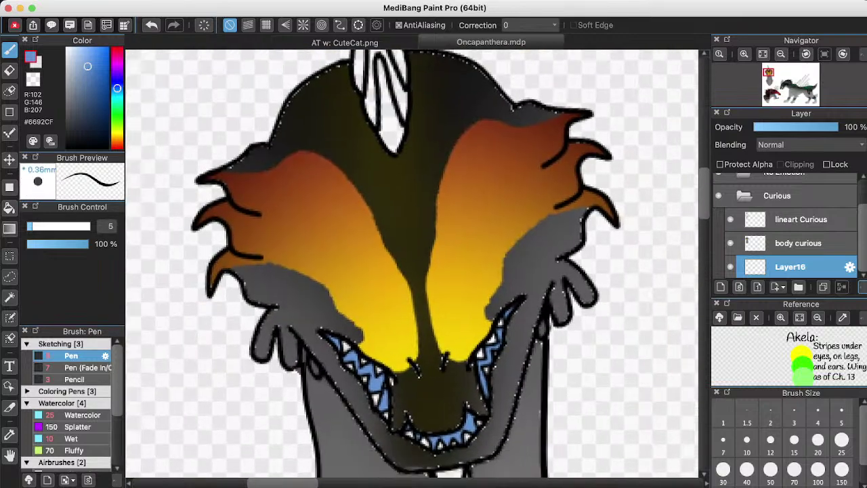
# Set the brush color to white (#FFFFFF) and paint the front-facing head's teeth with it.
pyautogui.moveTo(70, 52); pyautogui.dragTo(65, 47)
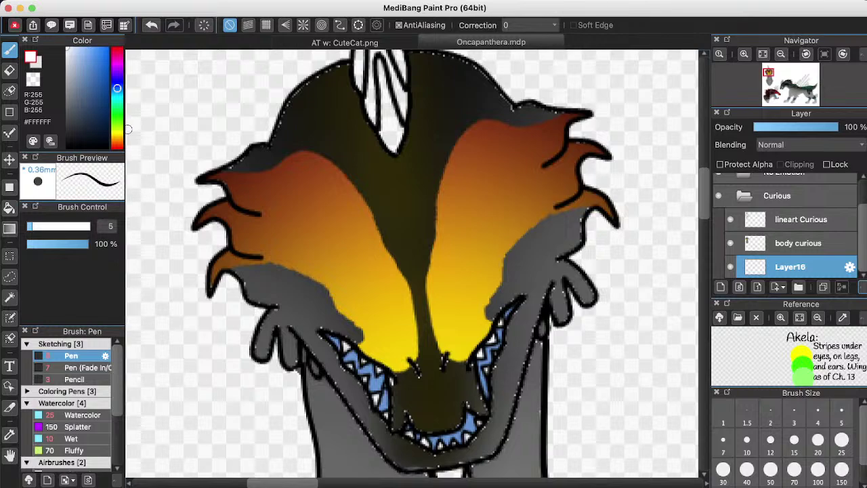
pyautogui.scroll(5, 273, 283)
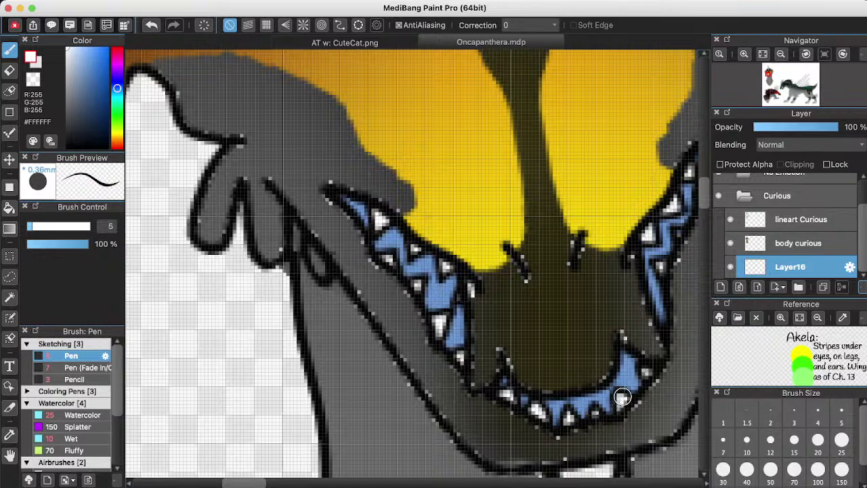
pyautogui.hscroll(3, 637, 339)
pyautogui.scroll(2, 623, 308)
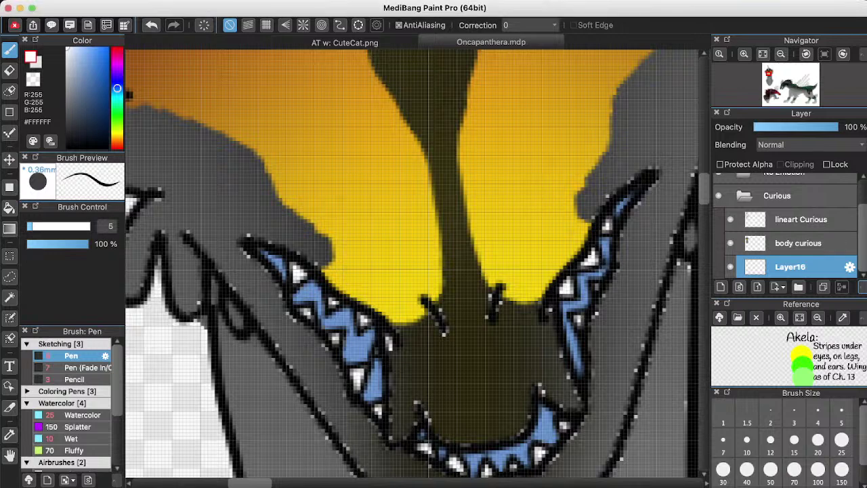
pyautogui.scroll(-5, 505, 246)
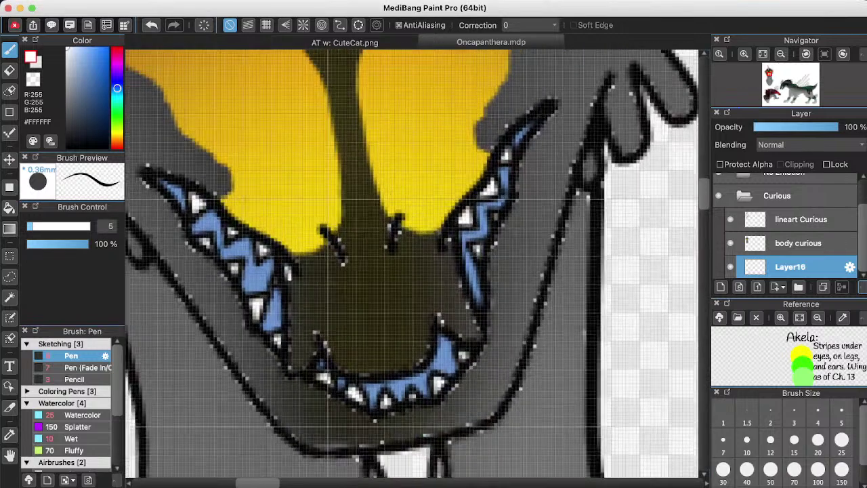
pyautogui.scroll(-5, 434, 265)
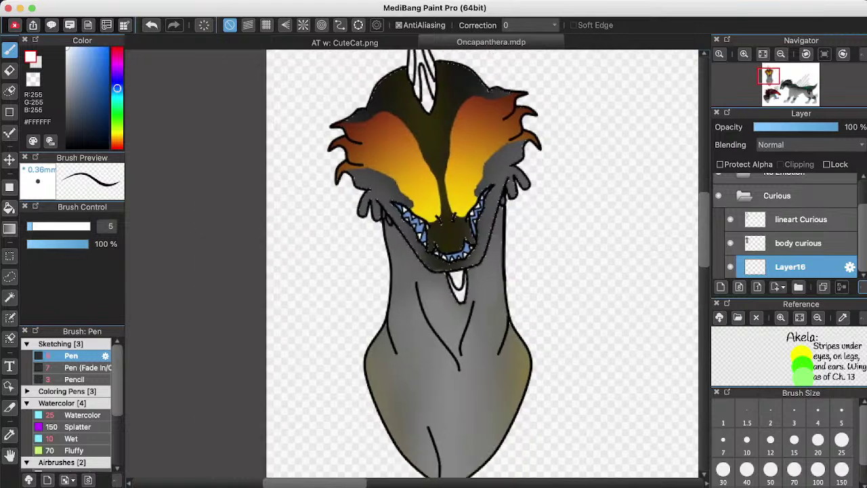
# Collapse the Curious layer folder and add a new layer directly above it.
pyautogui.scroll(-3, 474, 270)
pyautogui.scroll(-4, 481, 264)
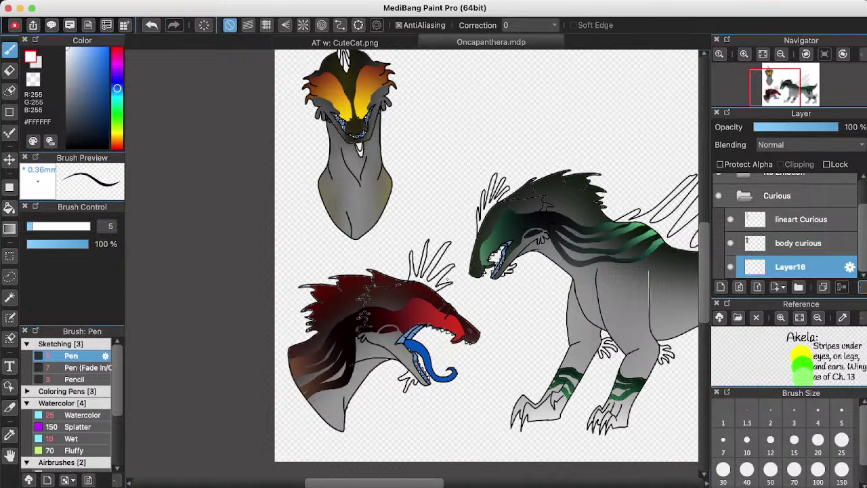
pyautogui.hscroll(4, 447, 279)
pyautogui.scroll(-2, 447, 279)
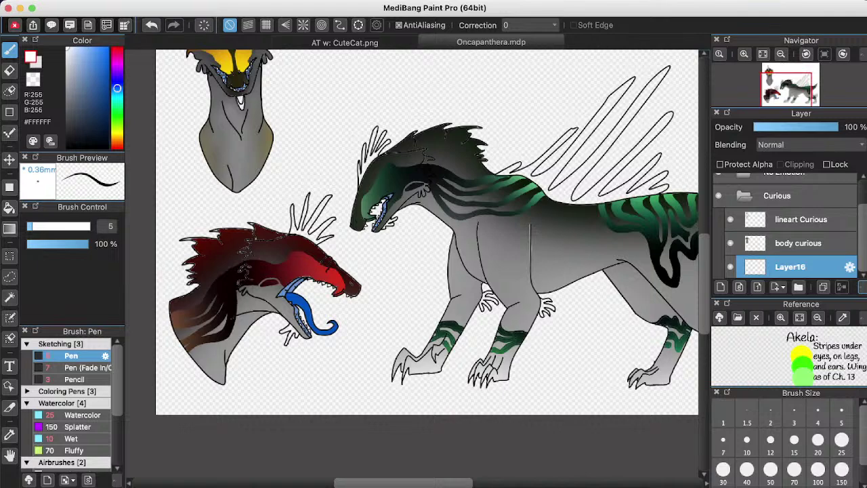
pyautogui.click(744, 197)
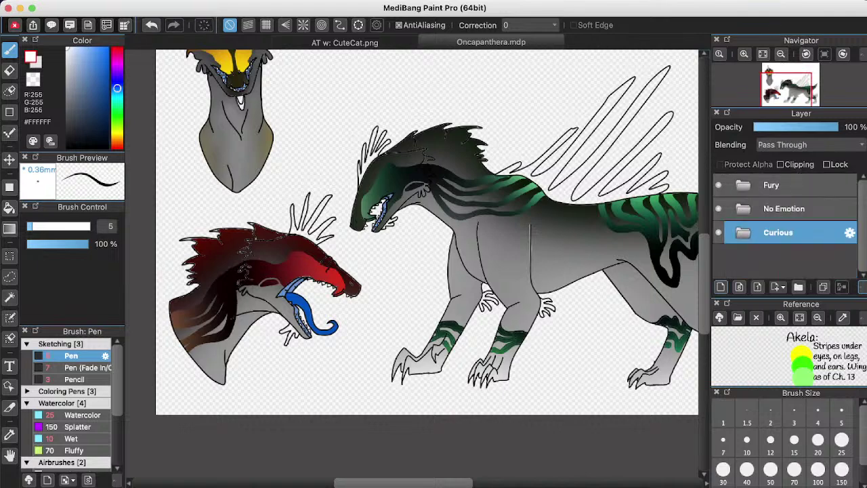
pyautogui.scroll(3, 426, 258)
pyautogui.hscroll(1, 427, 257)
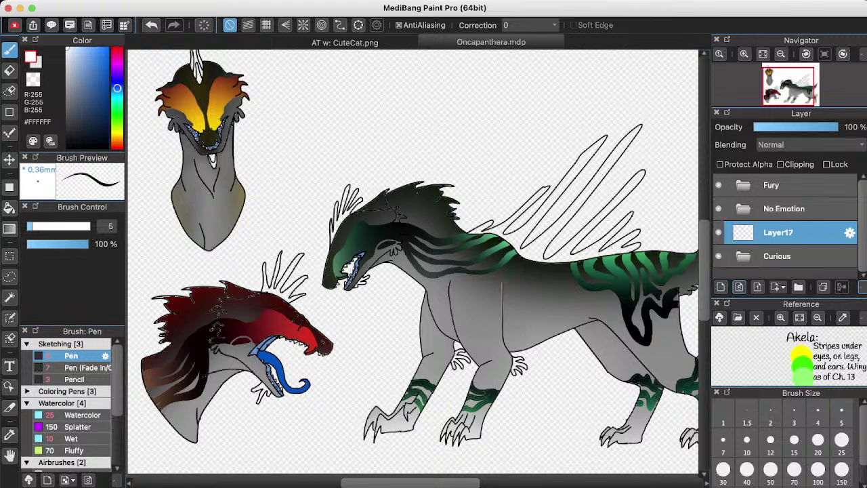
pyautogui.click(721, 286)
pyautogui.scroll(-2, 413, 262)
pyautogui.hscroll(1, 413, 261)
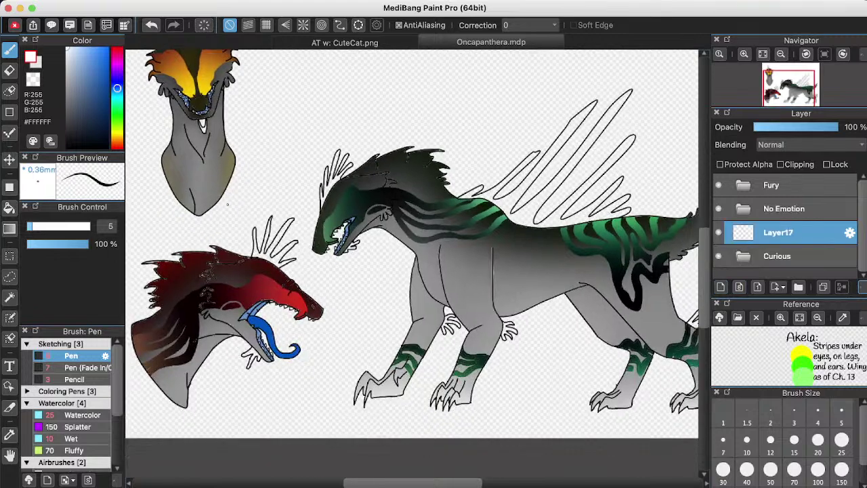
# Set the color to black (#000000) and bucket-fill the frill spines on top of the red head.
pyautogui.moveTo(118, 92)
pyautogui.mouseDown()
pyautogui.moveTo(117, 48)
pyautogui.moveTo(101, 82)
pyautogui.moveTo(107, 88)
pyautogui.moveTo(67, 146)
pyautogui.mouseUp()
pyautogui.scroll(3, 217, 298)
pyautogui.press('g')
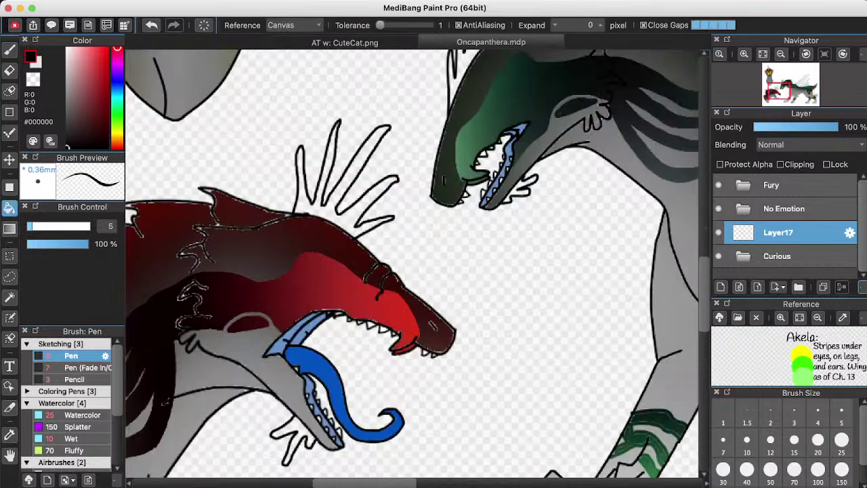
pyautogui.click(333, 213)
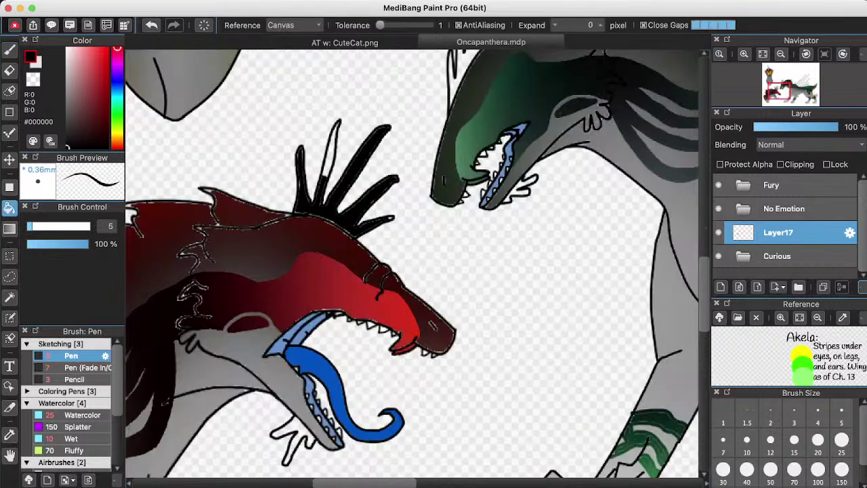
pyautogui.click(332, 153)
# Touch up unfilled spots in the red head's frill spines with the black Pen.
pyautogui.hotkey('ctrl', '+')
pyautogui.press('b')
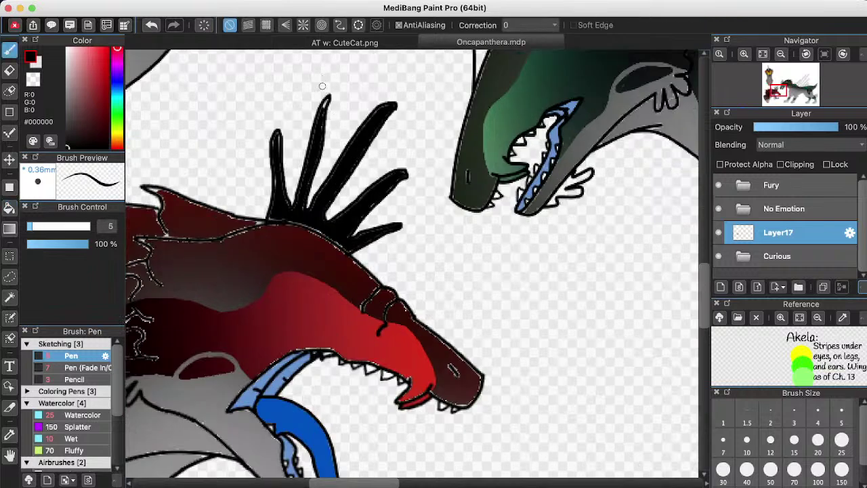
pyautogui.moveTo(323, 110)
pyautogui.mouseDown()
pyautogui.moveTo(325, 96)
pyautogui.moveTo(323, 112)
pyautogui.mouseUp()
pyautogui.hotkey('ctrl', 'z')
pyautogui.moveTo(278, 176); pyautogui.dragTo(277, 180)
# Rename the new layer to Frill.
pyautogui.scroll(-3, 277, 196)
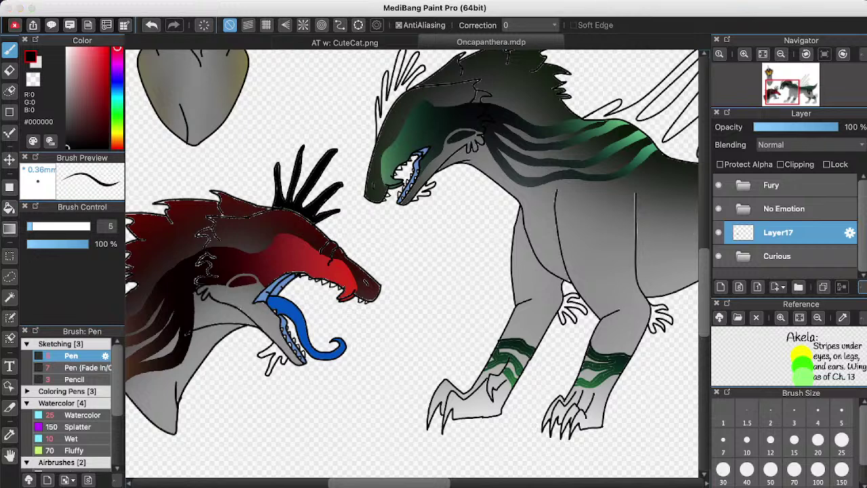
pyautogui.press('Return')
pyautogui.hscroll(-3, 411, 265)
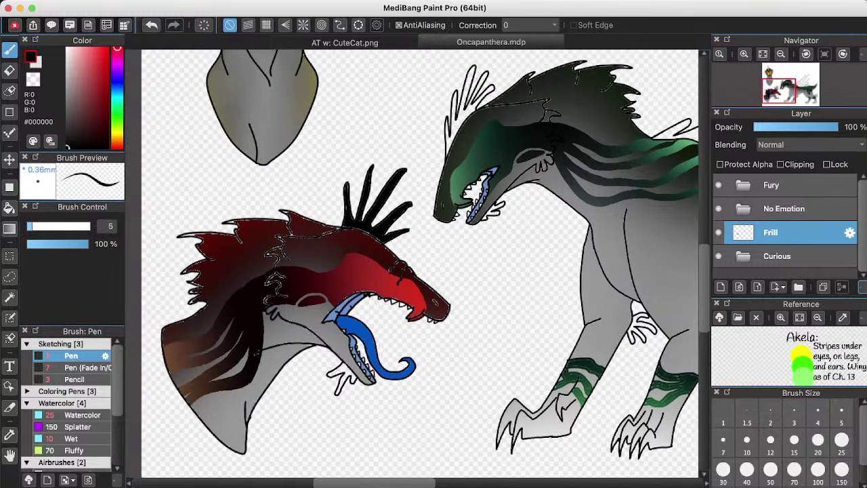
# Bucket-fill the small frill beneath the red head's lower jaw with black.
pyautogui.scroll(3, 325, 381)
pyautogui.scroll(-1, 357, 404)
pyautogui.press('g')
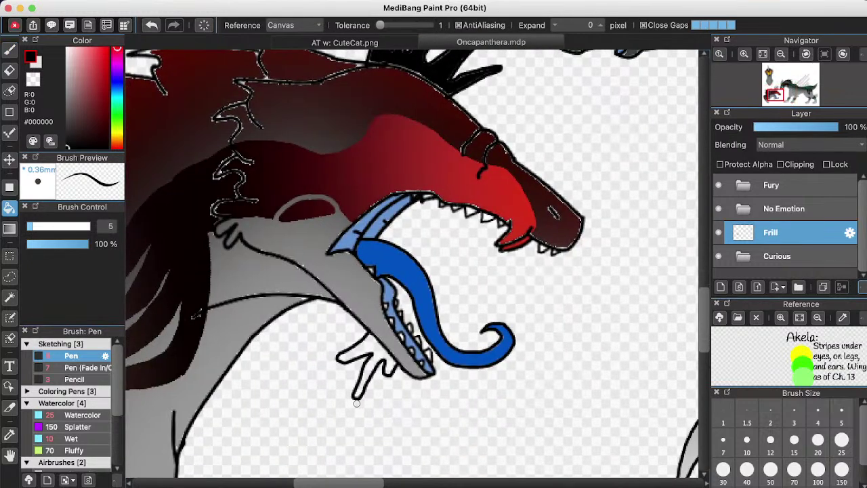
pyautogui.click(363, 349)
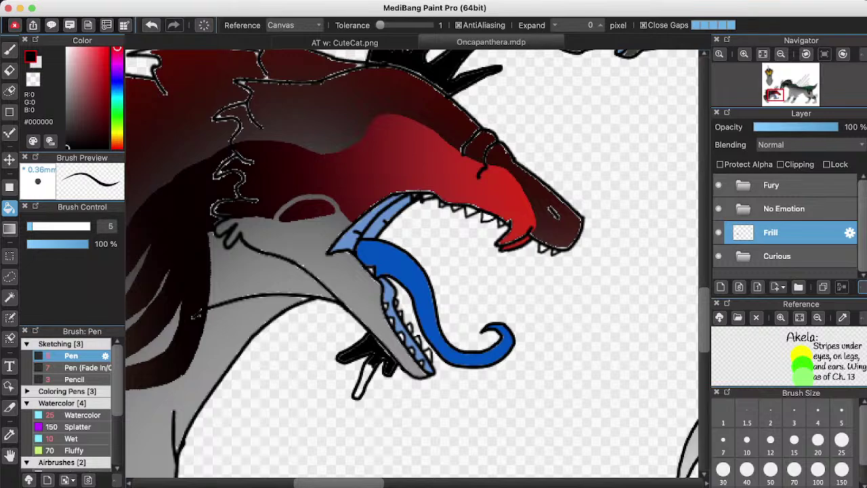
pyautogui.click(363, 379)
pyautogui.click(360, 386)
# Protect the Frill layer's alpha and choose the size 400 AirBrush for shading the spines.
pyautogui.scroll(3, 407, 271)
pyautogui.scroll(3, 412, 268)
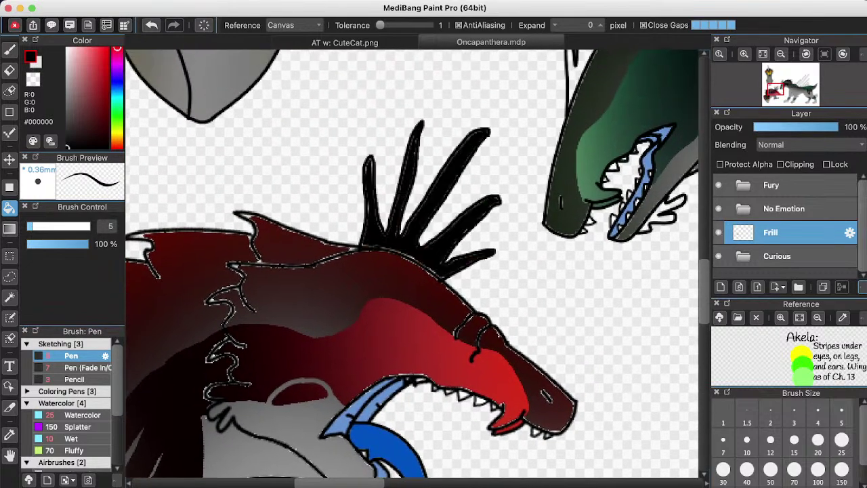
pyautogui.click(720, 164)
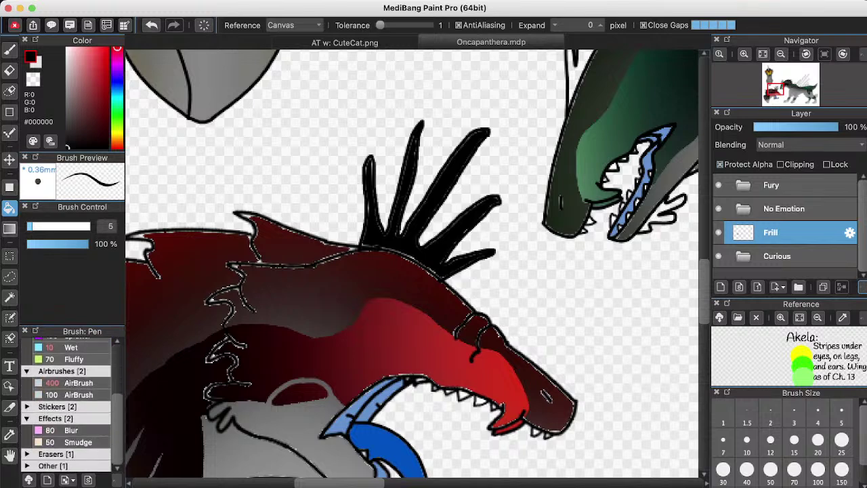
pyautogui.scroll(-4, 98, 404)
pyautogui.click(74, 383)
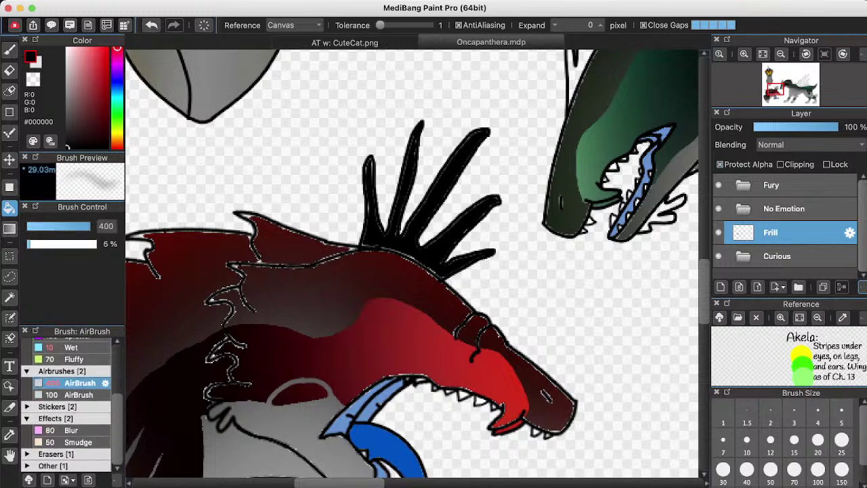
pyautogui.press('b')
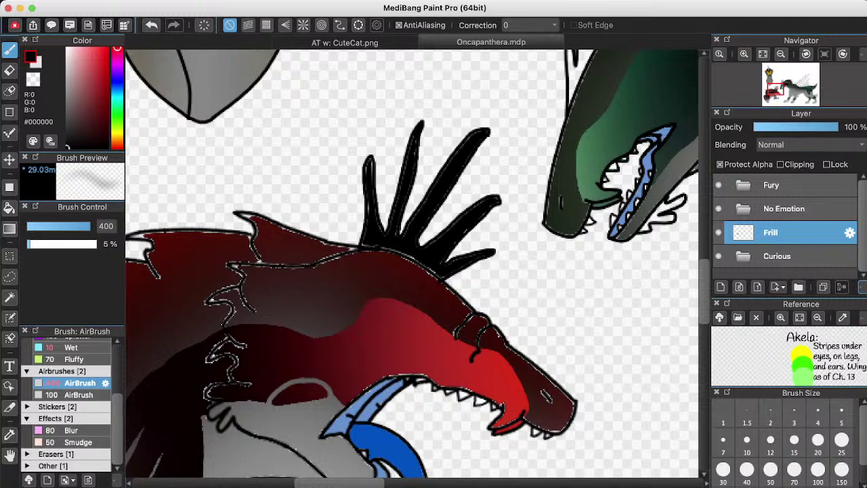
# Choose the 5% opacity AirBrush and set its size to 100.
pyautogui.click(78, 394)
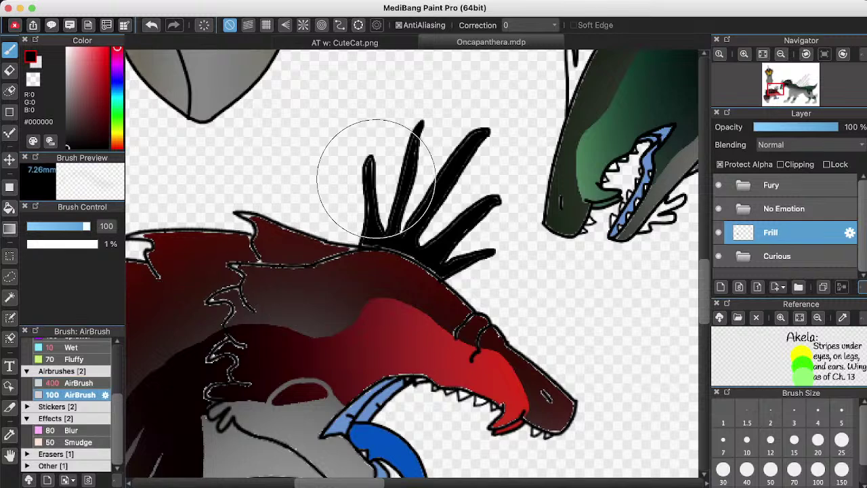
pyautogui.click(75, 383)
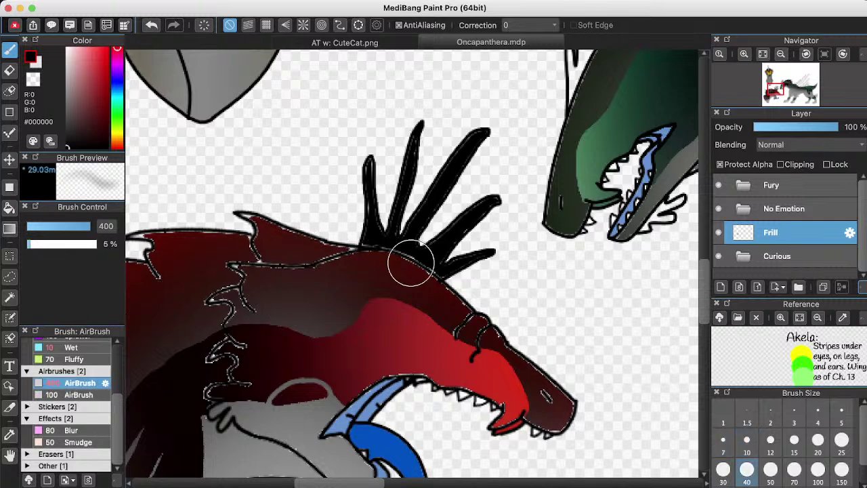
pyautogui.click(817, 458)
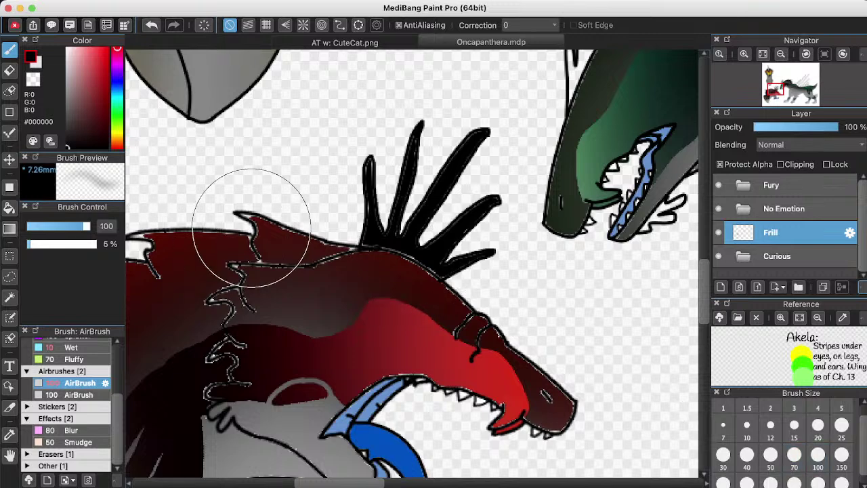
pyautogui.moveTo(251, 225); pyautogui.dragTo(227, 221)
# Try airbrushing bright red #FF0000 over the red head's black frill spines.
pyautogui.click(108, 49)
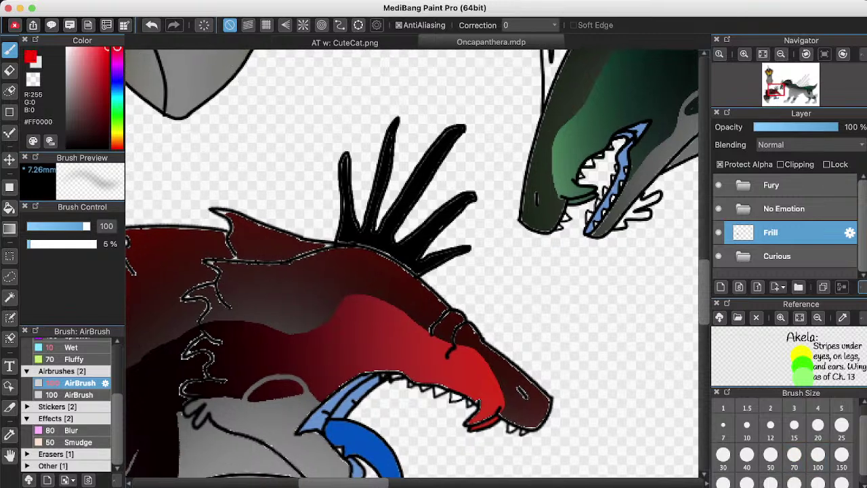
pyautogui.moveTo(281, 120)
pyautogui.mouseDown()
pyautogui.moveTo(315, 183)
pyautogui.moveTo(370, 168)
pyautogui.moveTo(344, 175)
pyautogui.moveTo(472, 166)
pyautogui.mouseUp()
pyautogui.hotkey('ctrl', 'z')
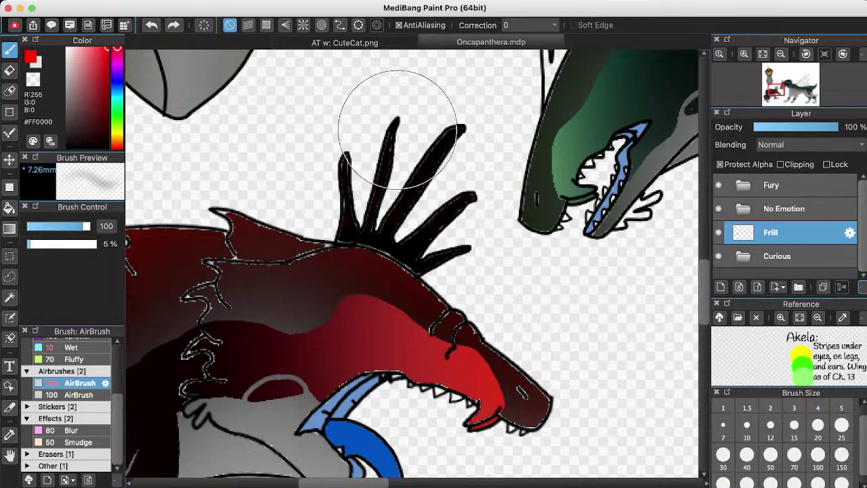
# Airbrush dark red #3D0000 over the red head's upper frill spines and the small frill beneath its lower jaw.
pyautogui.moveTo(95, 127); pyautogui.dragTo(107, 124)
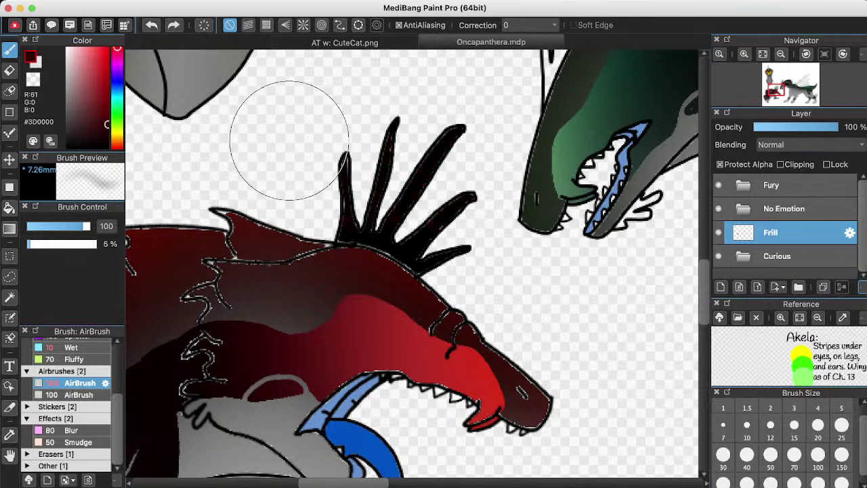
pyautogui.moveTo(298, 186)
pyautogui.mouseDown()
pyautogui.moveTo(386, 145)
pyautogui.moveTo(349, 188)
pyautogui.moveTo(296, 171)
pyautogui.moveTo(495, 222)
pyautogui.moveTo(424, 110)
pyautogui.moveTo(487, 253)
pyautogui.moveTo(482, 308)
pyautogui.moveTo(472, 287)
pyautogui.moveTo(459, 290)
pyautogui.moveTo(461, 261)
pyautogui.moveTo(450, 269)
pyautogui.moveTo(466, 233)
pyautogui.moveTo(332, 178)
pyautogui.moveTo(515, 126)
pyautogui.mouseUp()
pyautogui.scroll(-5, 503, 126)
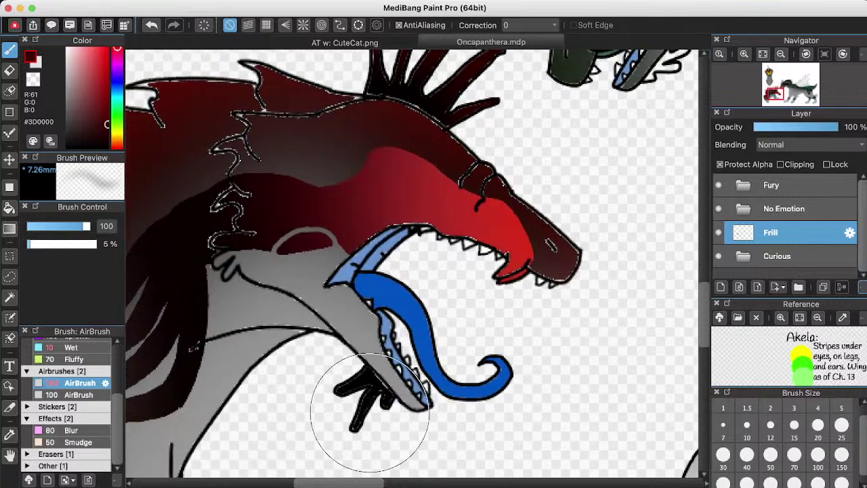
pyautogui.moveTo(370, 413)
pyautogui.mouseDown()
pyautogui.moveTo(302, 392)
pyautogui.moveTo(399, 459)
pyautogui.moveTo(413, 445)
pyautogui.moveTo(289, 385)
pyautogui.moveTo(427, 444)
pyautogui.moveTo(448, 439)
pyautogui.moveTo(375, 421)
pyautogui.moveTo(450, 414)
pyautogui.mouseUp()
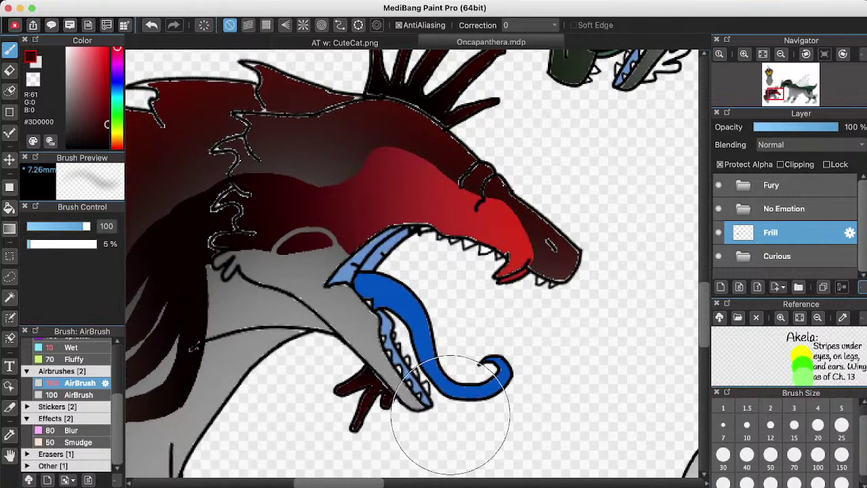
# Try airbrushing golden yellow #FFDD00 onto the tips of the red head's upper frill spines.
pyautogui.click(117, 135)
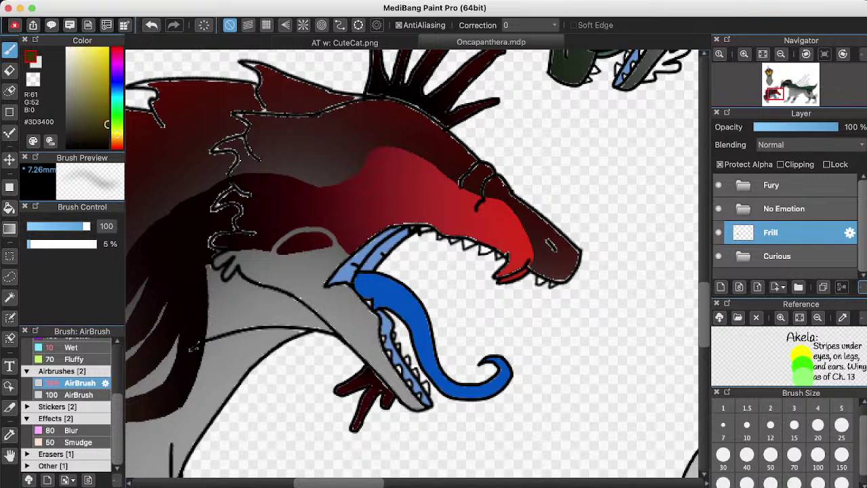
pyautogui.moveTo(91, 107); pyautogui.dragTo(109, 46)
pyautogui.scroll(5, 413, 95)
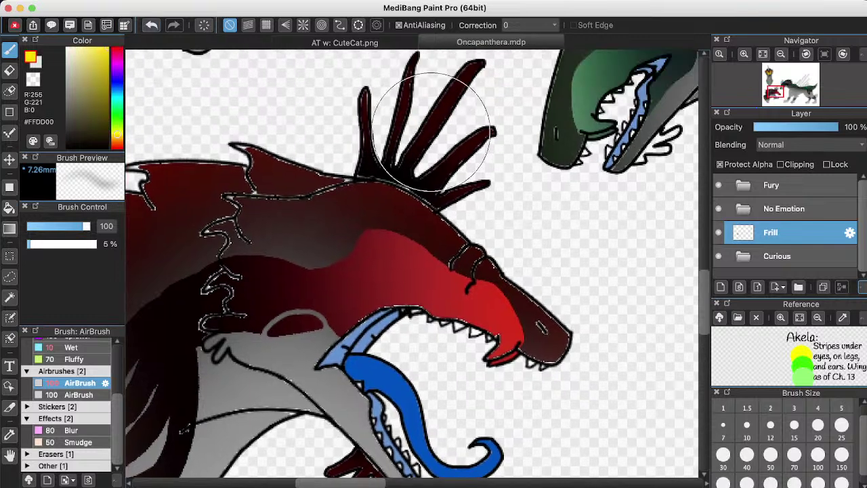
pyautogui.moveTo(327, 95)
pyautogui.mouseDown()
pyautogui.moveTo(431, 68)
pyautogui.moveTo(314, 64)
pyautogui.moveTo(462, 66)
pyautogui.moveTo(521, 86)
pyautogui.moveTo(509, 115)
pyautogui.moveTo(496, 118)
pyautogui.moveTo(510, 173)
pyautogui.mouseUp()
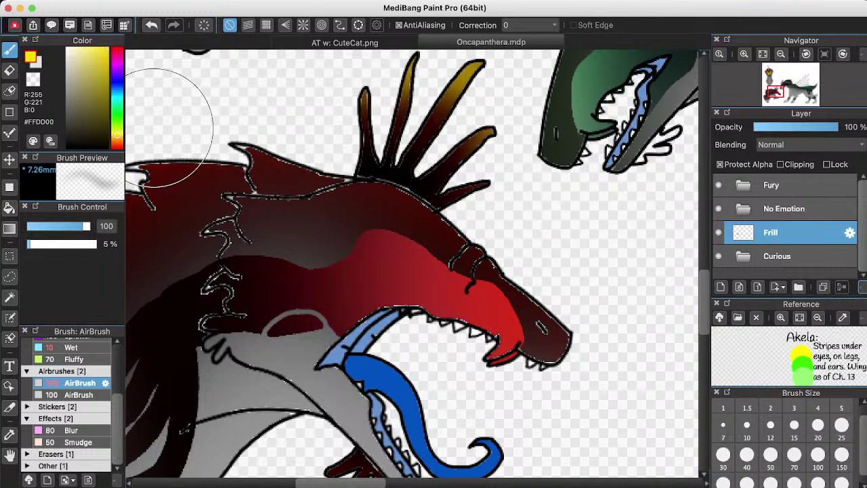
pyautogui.press('super+z')
# Strengthen the red shading on the red head's frill spines with the AirBrush in #590000.
pyautogui.click(117, 50)
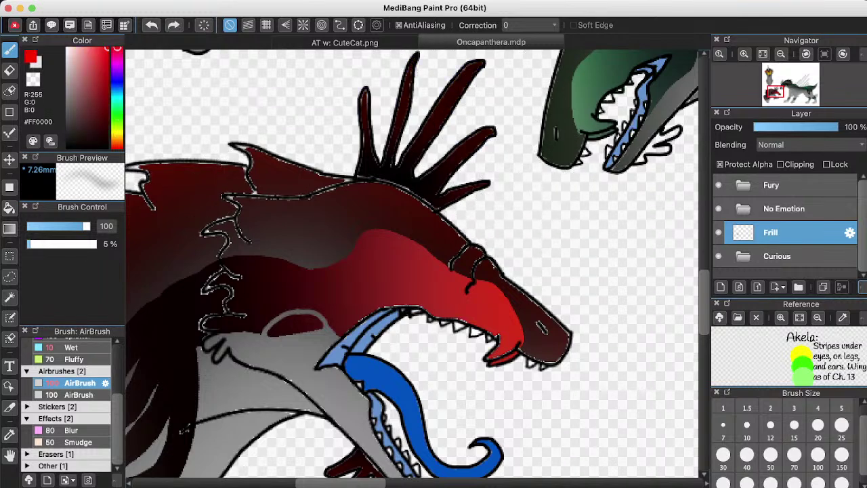
pyautogui.click(107, 113)
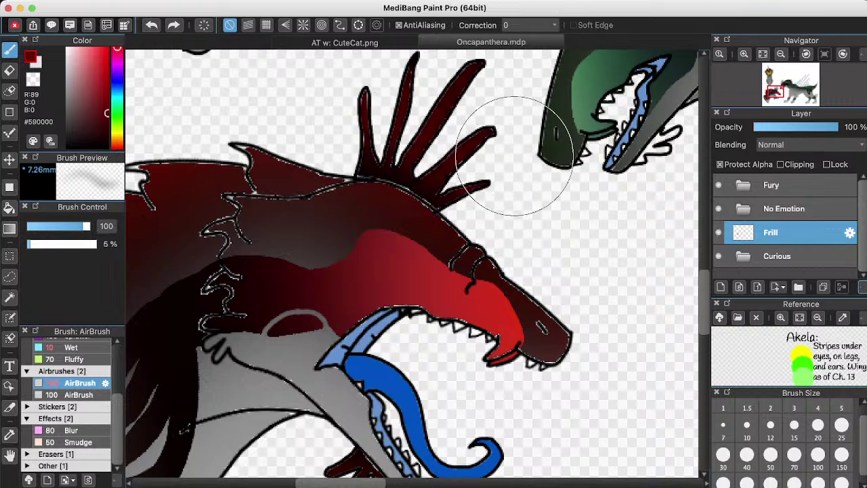
pyautogui.scroll(-3, 520, 223)
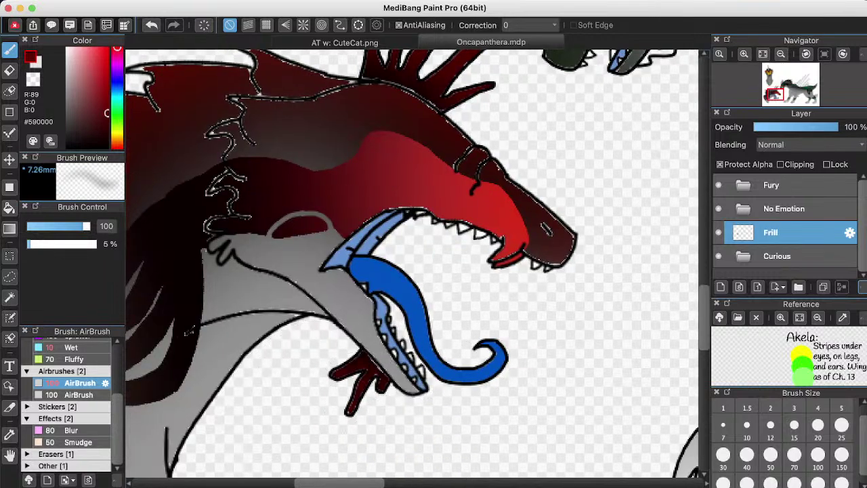
# Try airbrushing bright yellow #FDFF00 over the tips of the red head's upper frill spines.
pyautogui.click(117, 132)
pyautogui.click(108, 48)
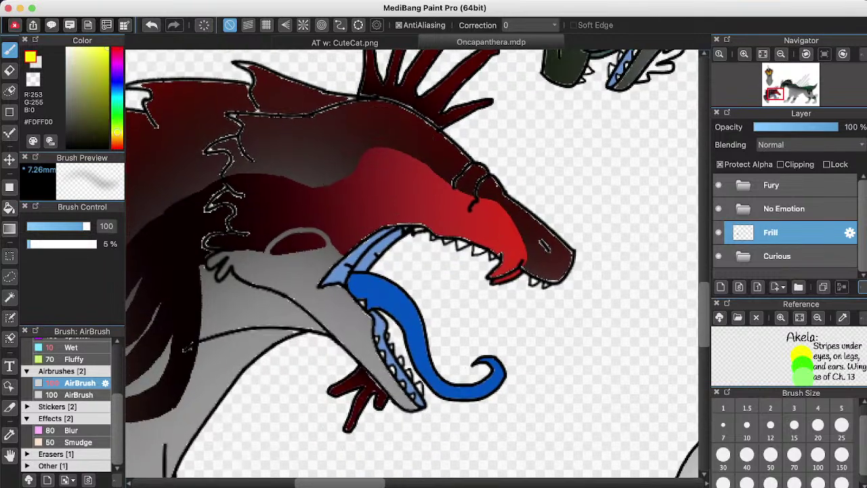
pyautogui.scroll(5, 366, 135)
pyautogui.moveTo(310, 148)
pyautogui.mouseDown()
pyautogui.moveTo(372, 147)
pyautogui.moveTo(411, 162)
pyautogui.moveTo(369, 164)
pyautogui.moveTo(460, 210)
pyautogui.moveTo(482, 236)
pyautogui.moveTo(441, 135)
pyautogui.moveTo(481, 177)
pyautogui.moveTo(376, 99)
pyautogui.moveTo(447, 153)
pyautogui.moveTo(485, 253)
pyautogui.mouseUp()
pyautogui.scroll(-3, 490, 255)
pyautogui.scroll(-4, 500, 252)
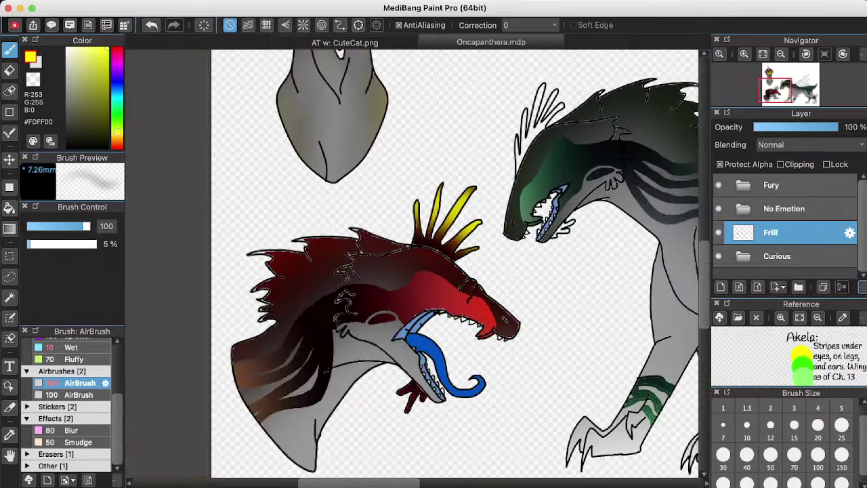
pyautogui.press('super+z')
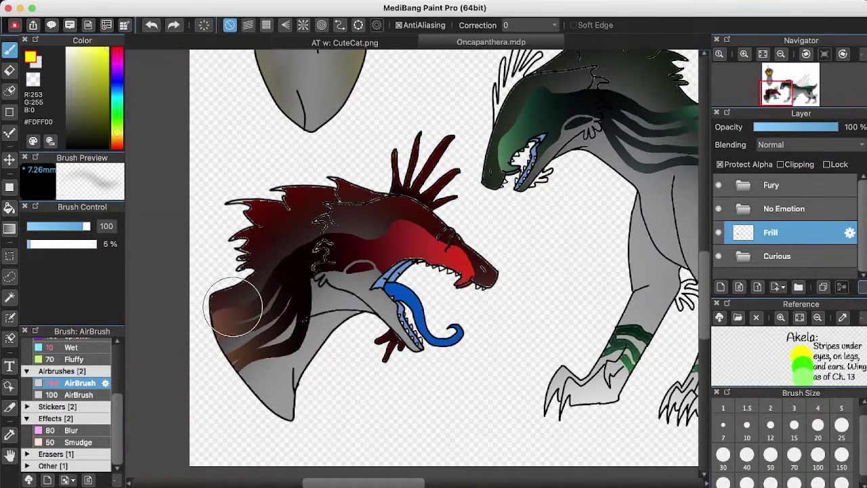
# Sample the brown #6F482F from the red head's neck markings and airbrush it onto the small lower-jaw frill.
pyautogui.scroll(4, 228, 300)
pyautogui.keyDown('alt'); pyautogui.click(201, 359); pyautogui.keyUp('alt')
pyautogui.hscroll(5, 202, 359)
pyautogui.scroll(-1, 201, 359)
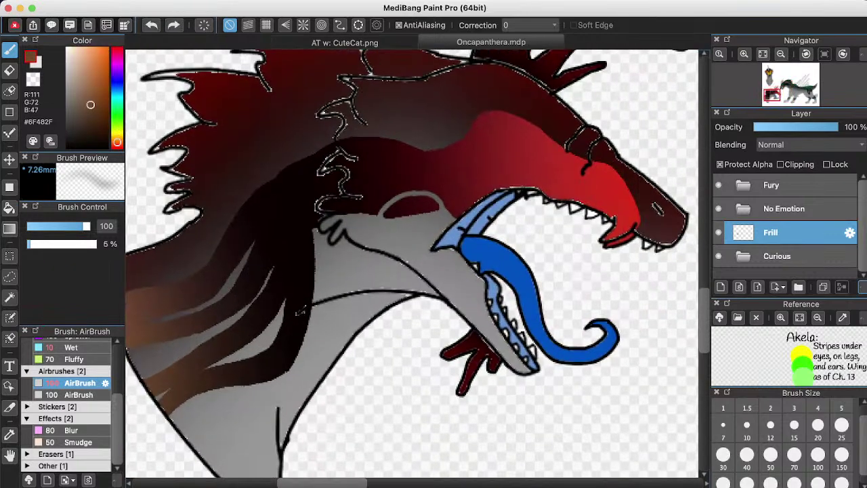
pyautogui.moveTo(443, 372)
pyautogui.mouseDown()
pyautogui.moveTo(417, 373)
pyautogui.moveTo(477, 418)
pyautogui.moveTo(408, 371)
pyautogui.moveTo(408, 360)
pyautogui.mouseUp()
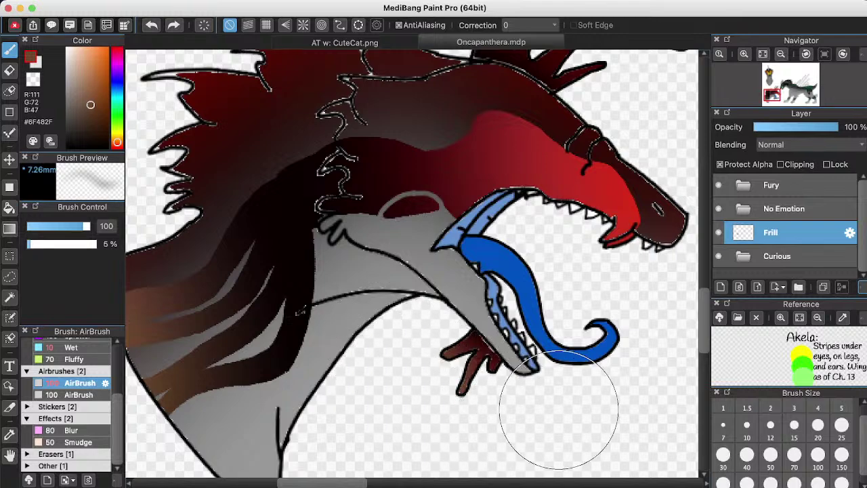
# Airbrush the sampled brown over the tips of the red head's upper frill spines.
pyautogui.scroll(5, 549, 406)
pyautogui.hscroll(4, 549, 406)
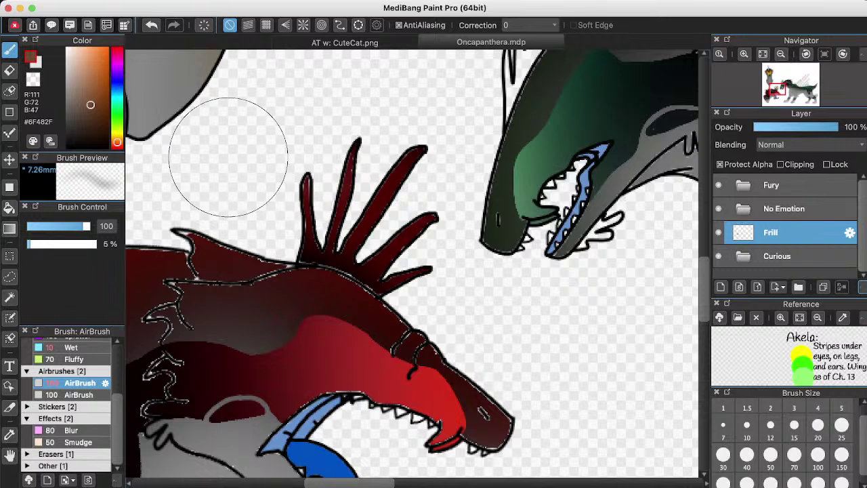
pyautogui.moveTo(390, 172)
pyautogui.mouseDown()
pyautogui.moveTo(398, 105)
pyautogui.moveTo(464, 246)
pyautogui.moveTo(443, 288)
pyautogui.moveTo(428, 298)
pyautogui.moveTo(412, 203)
pyautogui.moveTo(398, 177)
pyautogui.moveTo(431, 292)
pyautogui.moveTo(434, 165)
pyautogui.moveTo(427, 136)
pyautogui.moveTo(334, 152)
pyautogui.moveTo(472, 254)
pyautogui.mouseUp()
pyautogui.scroll(-3, 473, 254)
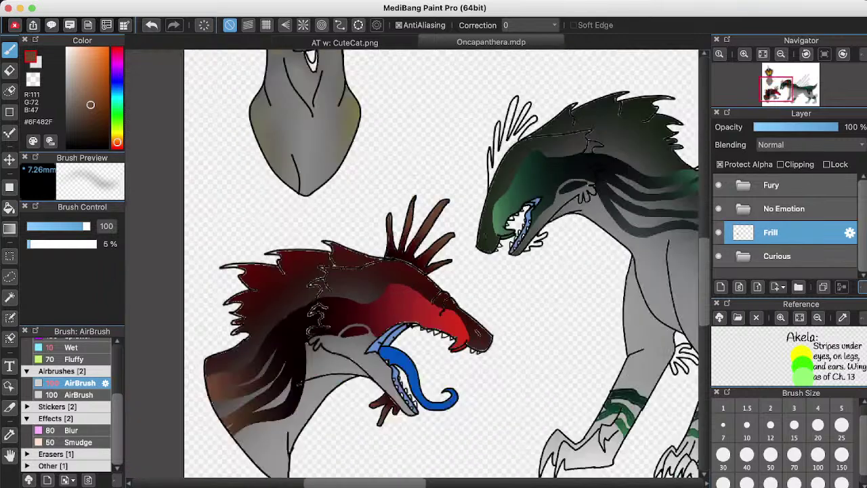
# Raise the AirBrush opacity to 45% and deepen the brown on the upper spine tips and lower-jaw frill.
pyautogui.scroll(4, 329, 184)
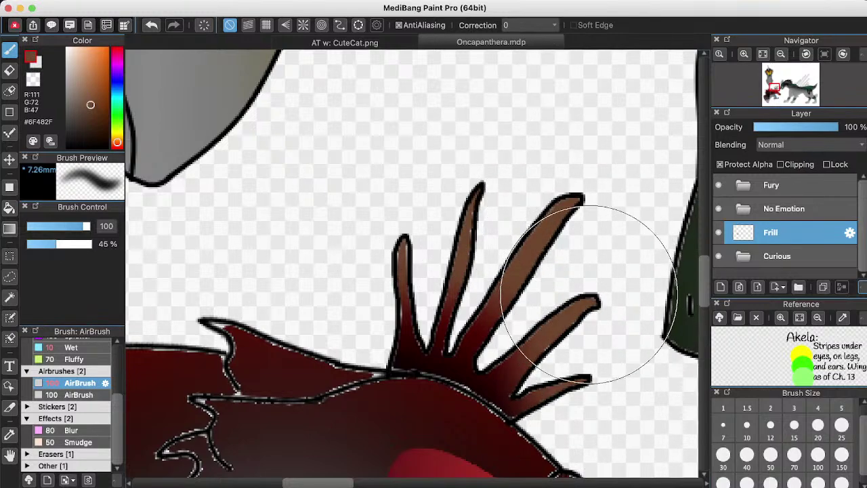
pyautogui.scroll(-10, 580, 271)
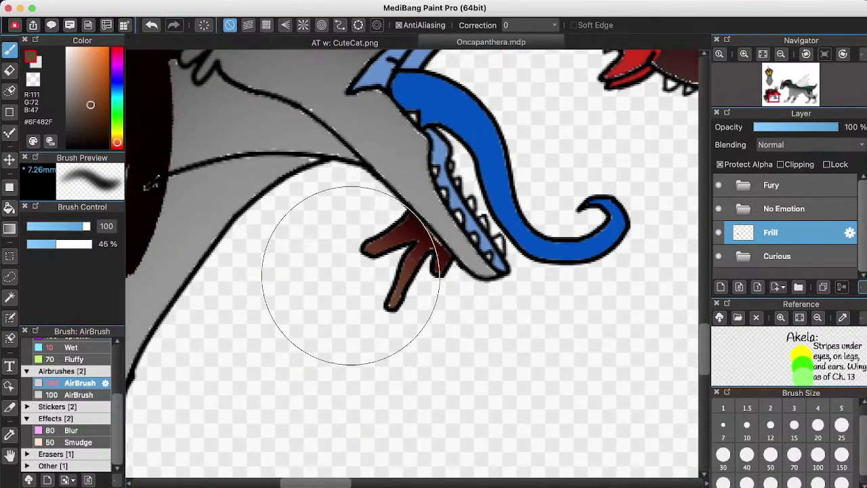
pyautogui.moveTo(352, 275); pyautogui.dragTo(404, 318)
pyautogui.scroll(-3, 404, 317)
pyautogui.scroll(-2, 400, 337)
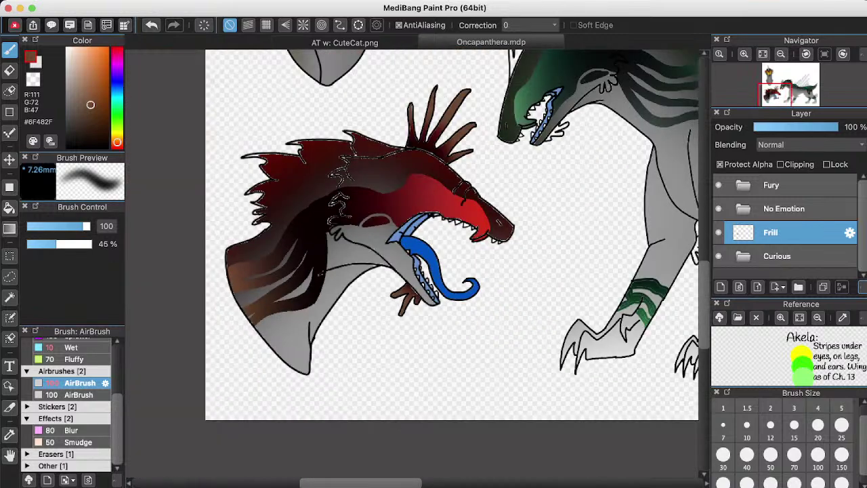
# Review the red head's shaded frills against the rest of the reference sheet.
pyautogui.hscroll(3, 359, 321)
pyautogui.scroll(2, 359, 321)
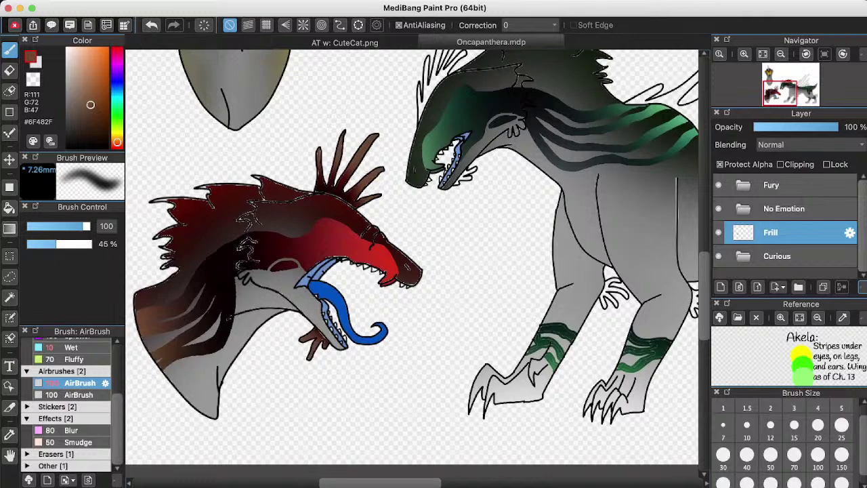
pyautogui.scroll(-3, 368, 291)
pyautogui.scroll(2, 368, 291)
pyautogui.hscroll(1, 368, 291)
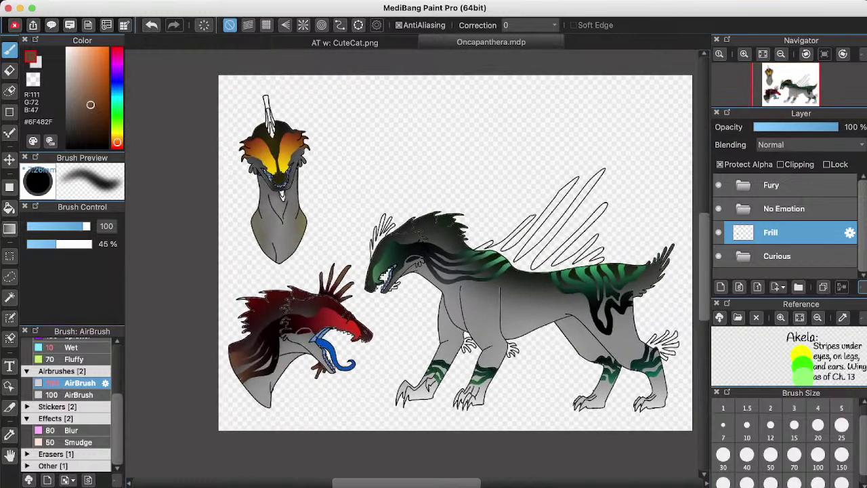
pyautogui.hscroll(3, 430, 246)
pyautogui.scroll(-1, 431, 247)
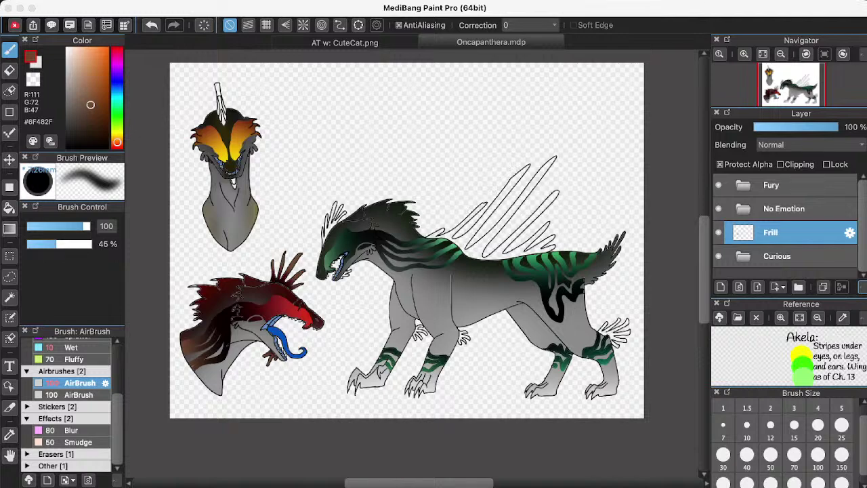
pyautogui.hscroll(2, 424, 268)
pyautogui.scroll(1, 425, 268)
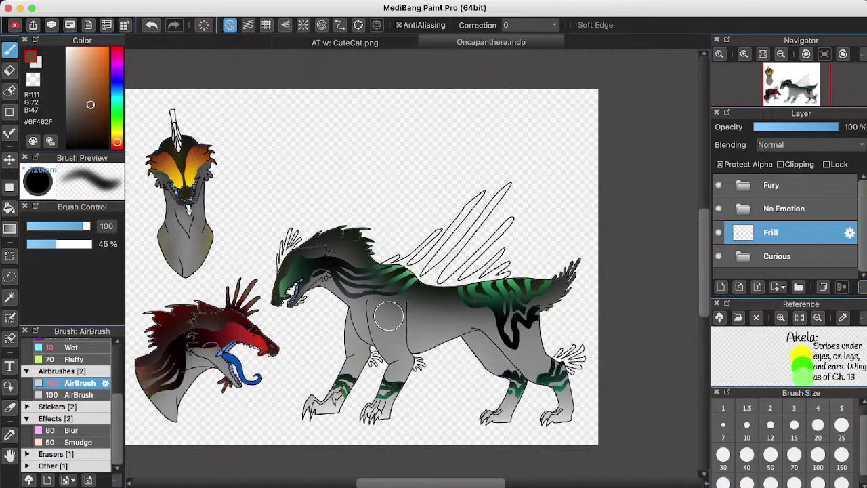
pyautogui.hscroll(-5, 393, 271)
pyautogui.scroll(-3, 393, 271)
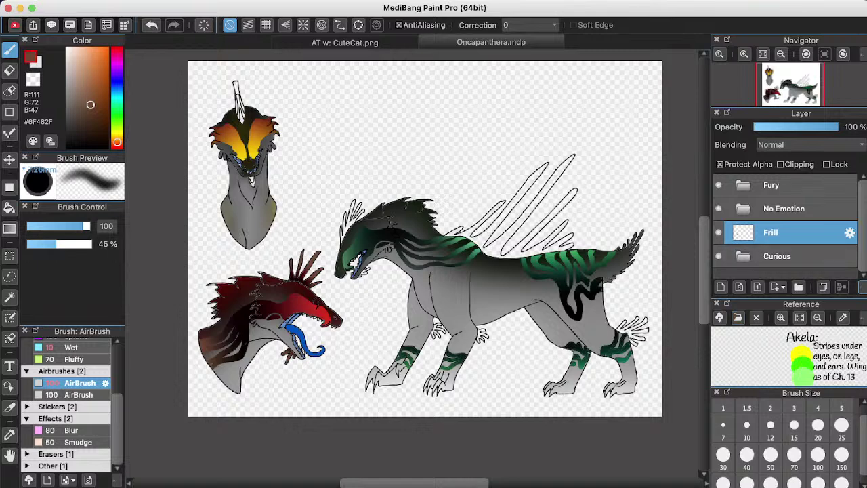
# Move the Frill layer into the Fury folder and leave the folder collapsed without any additional layer.
pyautogui.moveTo(772, 232); pyautogui.dragTo(773, 185)
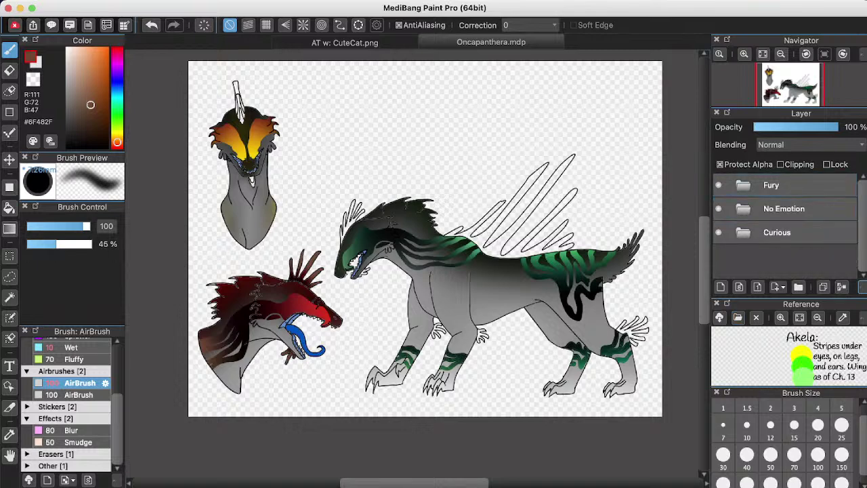
pyautogui.click(721, 286)
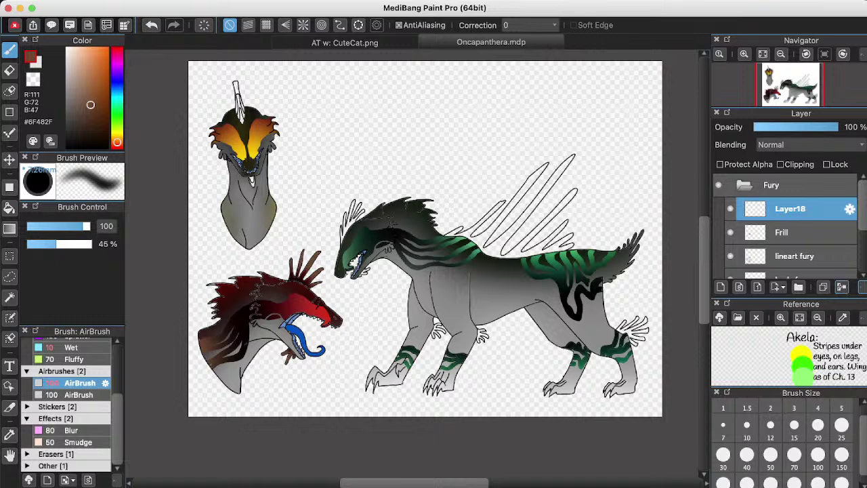
pyautogui.hotkey('ctrl', 'z')
pyautogui.click(743, 184)
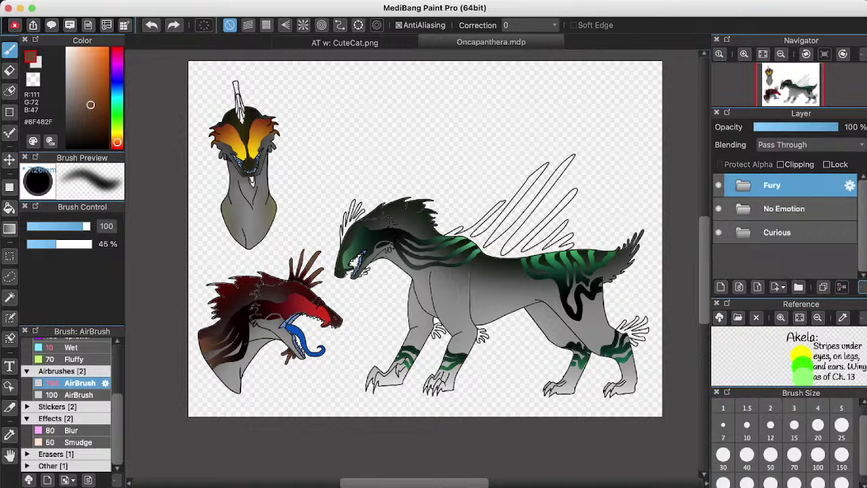
# Add a new layer above the lineart in the Curious folder and name it Frill2.
pyautogui.click(744, 233)
pyautogui.scroll(-3, 752, 232)
pyautogui.click(720, 287)
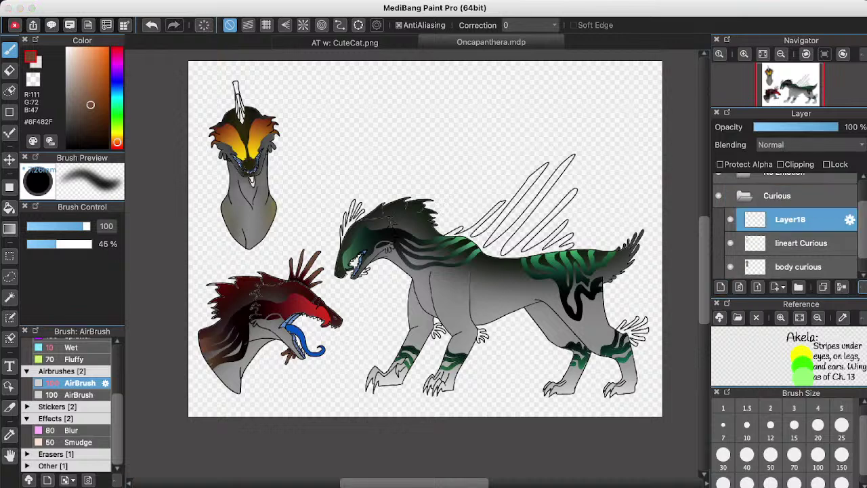
pyautogui.write('Frill2')
pyautogui.press('Return')
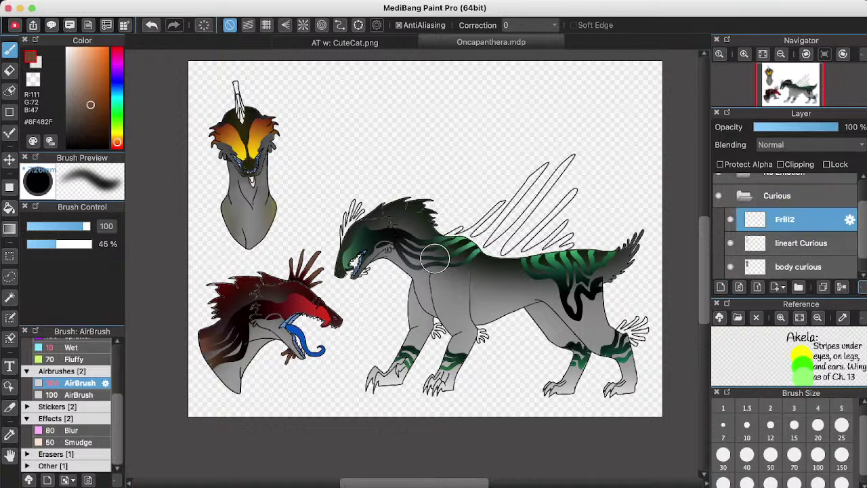
pyautogui.scroll(6, 236, 157)
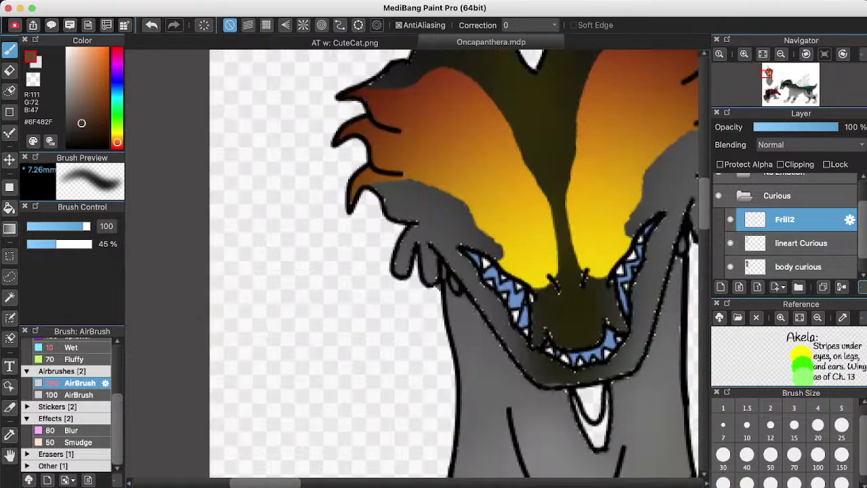
# Fill the outer band of the frill below the lower jaw with black and cover its gaps using the Pen.
pyautogui.moveTo(82, 123); pyautogui.dragTo(66, 147)
pyautogui.scroll(5, 71, 404)
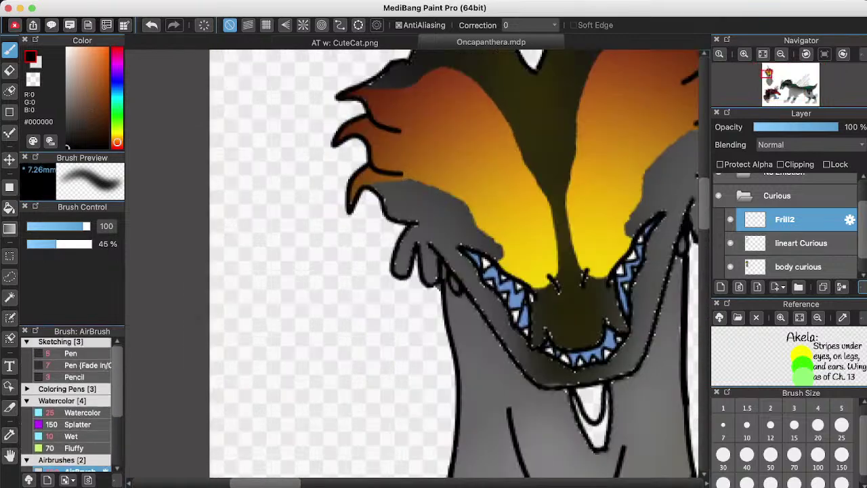
pyautogui.click(71, 356)
pyautogui.moveTo(513, 429); pyautogui.dragTo(456, 384)
pyautogui.press('g')
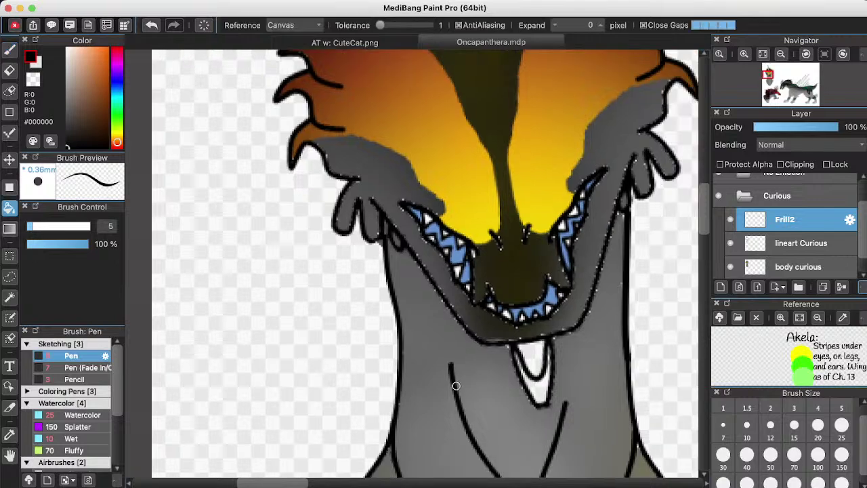
pyautogui.click(540, 391)
pyautogui.scroll(2, 542, 366)
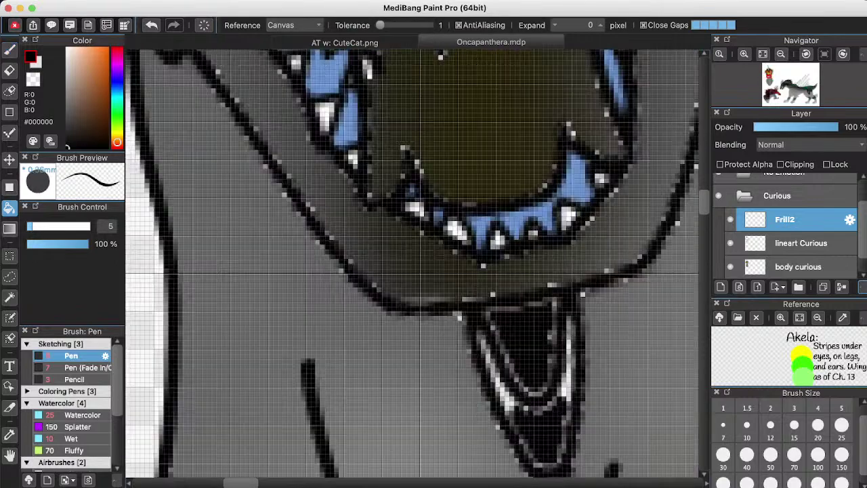
pyautogui.press('p')
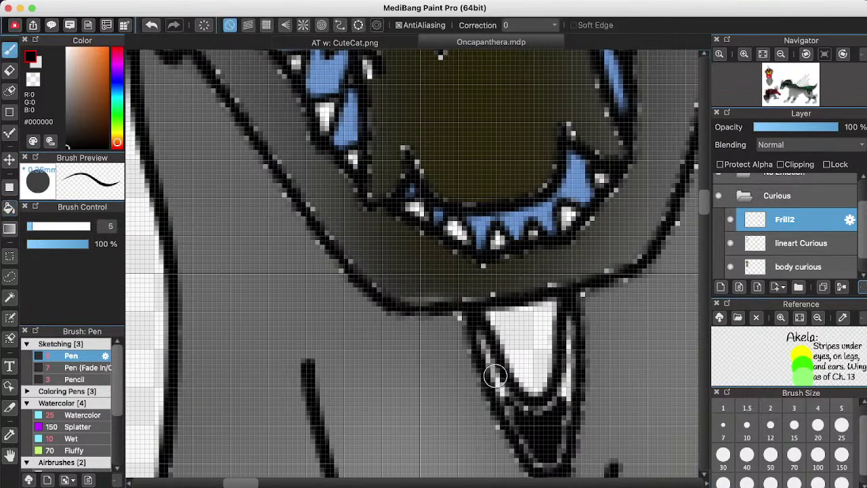
pyautogui.moveTo(478, 341)
pyautogui.mouseDown()
pyautogui.moveTo(512, 409)
pyautogui.moveTo(540, 428)
pyautogui.moveTo(565, 384)
pyautogui.moveTo(569, 313)
pyautogui.mouseUp()
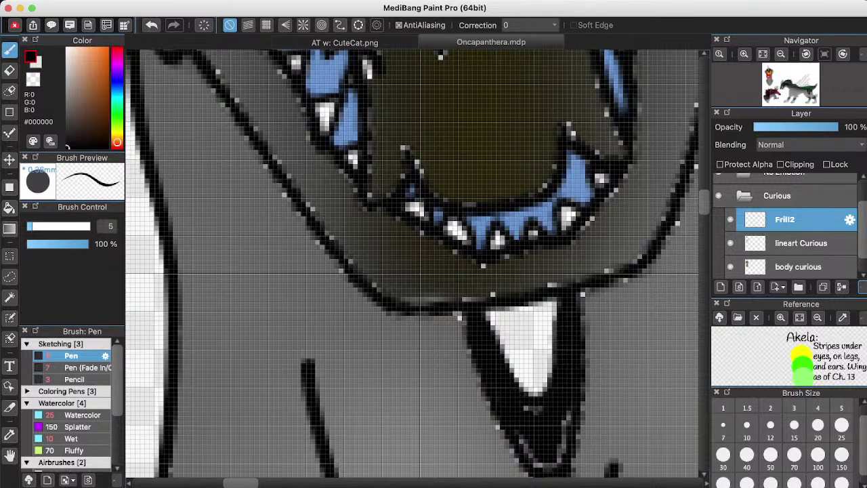
# Rename the active Curious layer to Frill1 and fill the head crest's top segment and left outer strip with black.
pyautogui.scroll(-3, 437, 295)
pyautogui.scroll(10, 412, 262)
pyautogui.scroll(-1, 411, 262)
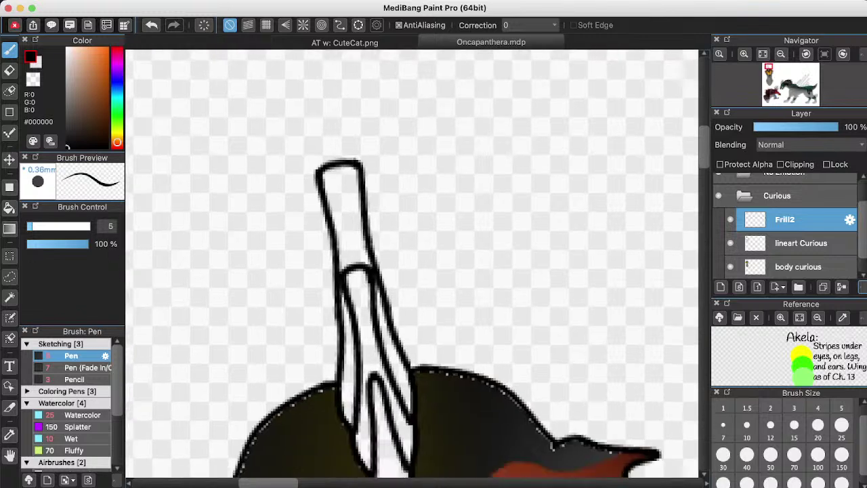
pyautogui.scroll(-1, 354, 236)
pyautogui.press('g')
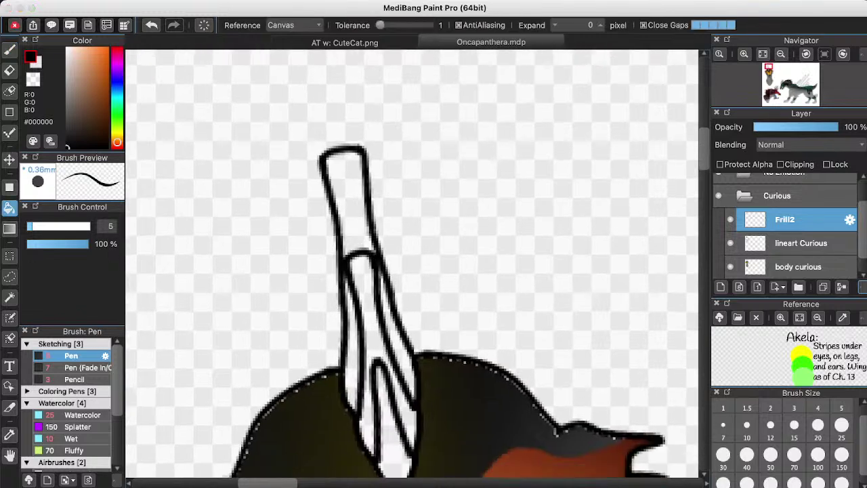
pyautogui.press('Return')
pyautogui.click(349, 201)
pyautogui.click(350, 359)
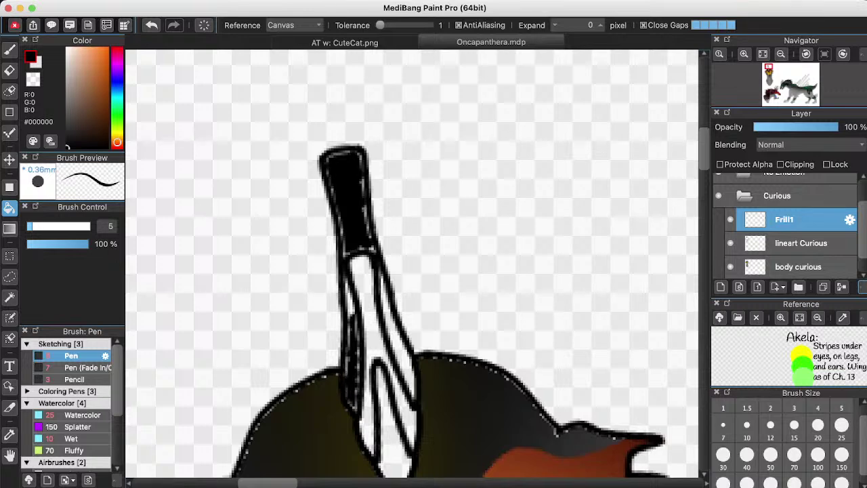
# Fill the crest's right outer strip with black and cover the remaining gaps in both outer strips with the Pen.
pyautogui.press('b')
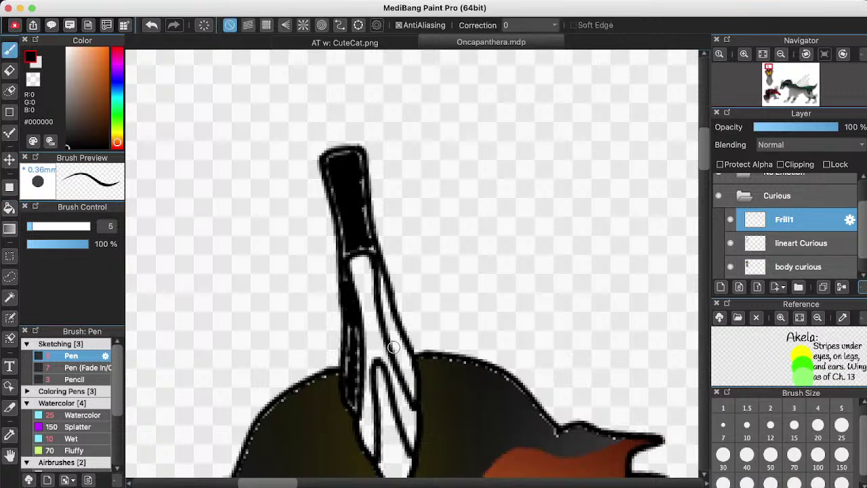
pyautogui.press('g')
pyautogui.click(396, 348)
pyautogui.press('b')
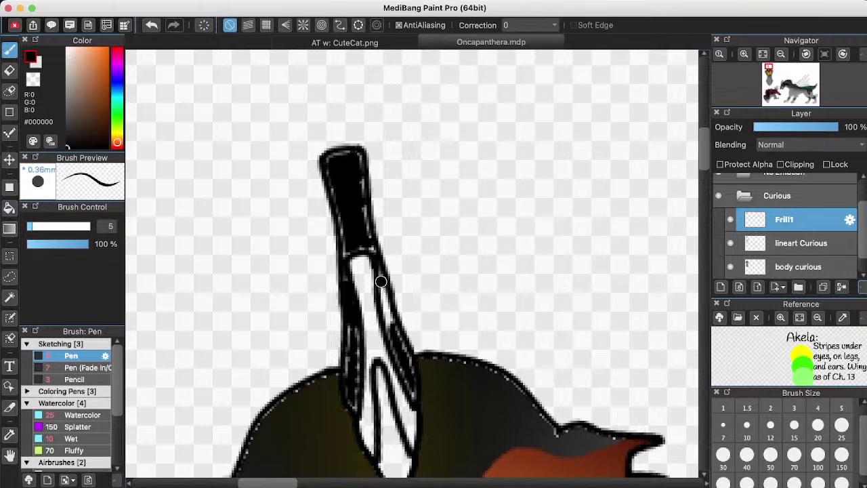
pyautogui.moveTo(381, 280); pyautogui.dragTo(397, 331)
# Enable Protect Alpha on Frill1 and prepare the AirBrush with reddish brown #8F4115 sampled from the face marking.
pyautogui.scroll(-5, 397, 332)
pyautogui.scroll(-3, 696, 194)
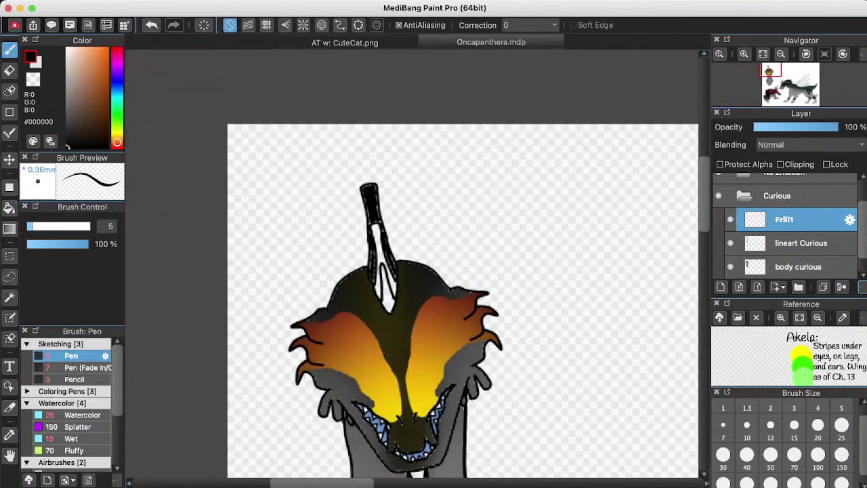
pyautogui.scroll(-2, 696, 193)
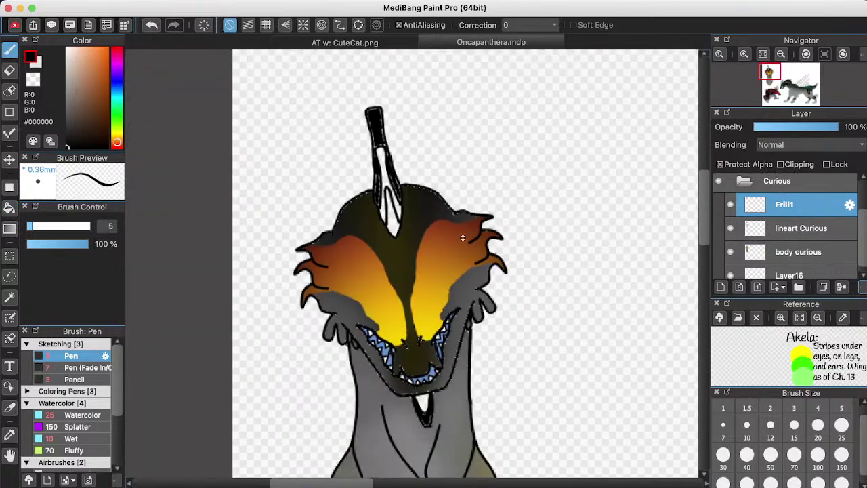
pyautogui.keyDown('alt'); pyautogui.click(450, 235); pyautogui.keyUp('alt')
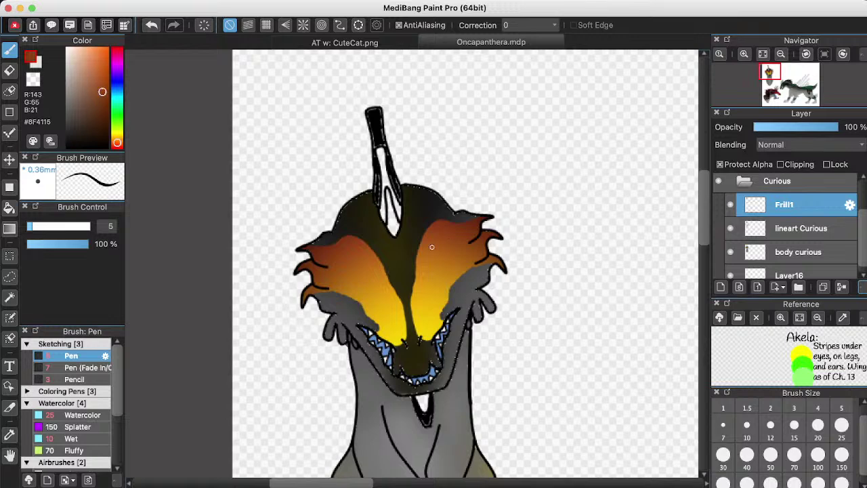
pyautogui.scroll(-3, 433, 257)
pyautogui.scroll(-2, 67, 406)
pyautogui.scroll(-2, 67, 406)
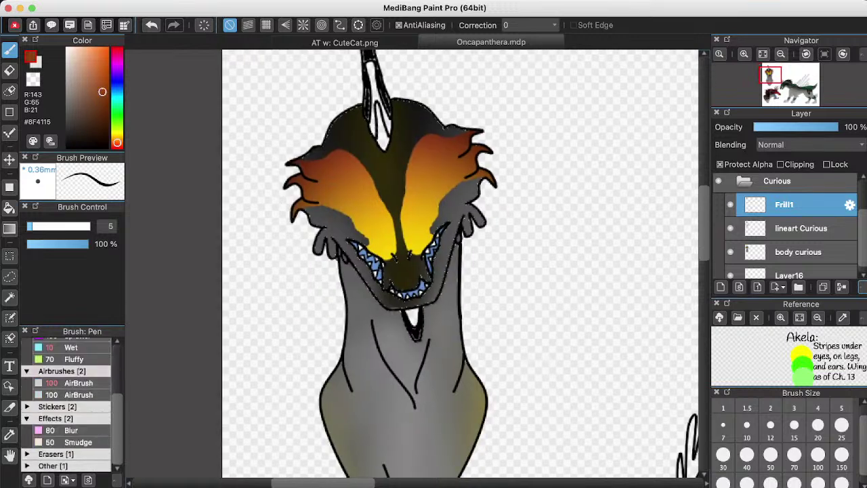
pyautogui.click(79, 383)
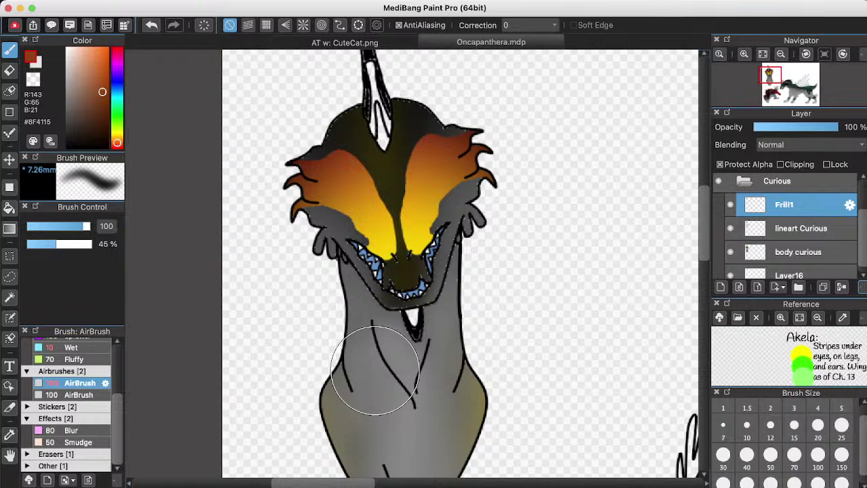
# Lower the AirBrush opacity to 12% and shade the outer band of the frill below the jaw reddish brown toward its tip.
pyautogui.scroll(2, 375, 371)
pyautogui.moveTo(420, 337)
pyautogui.mouseDown()
pyautogui.moveTo(479, 300)
pyautogui.moveTo(487, 305)
pyautogui.mouseUp()
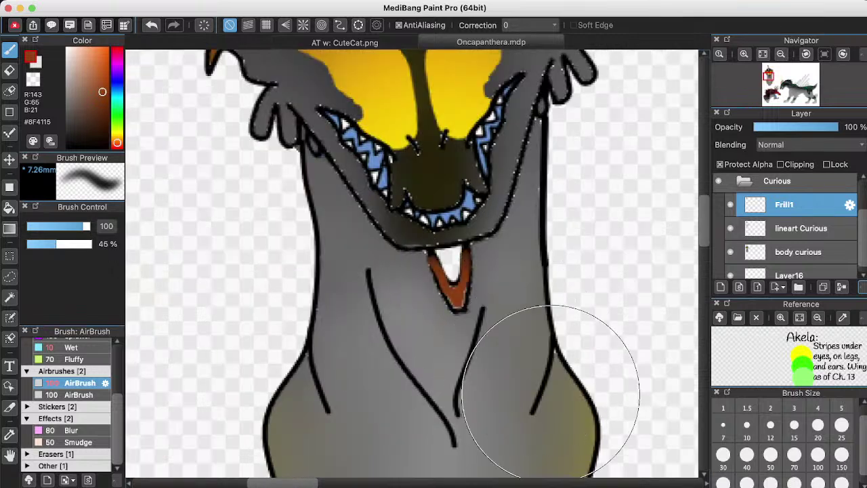
pyautogui.press('super+z')
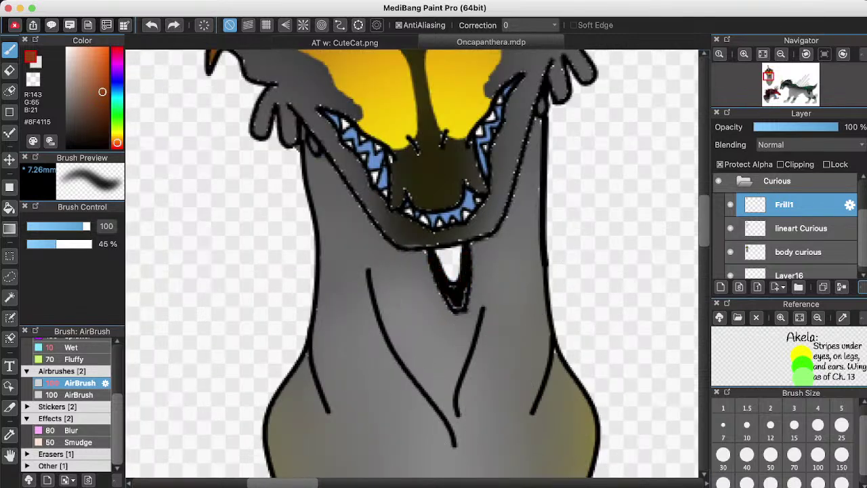
pyautogui.click(35, 244)
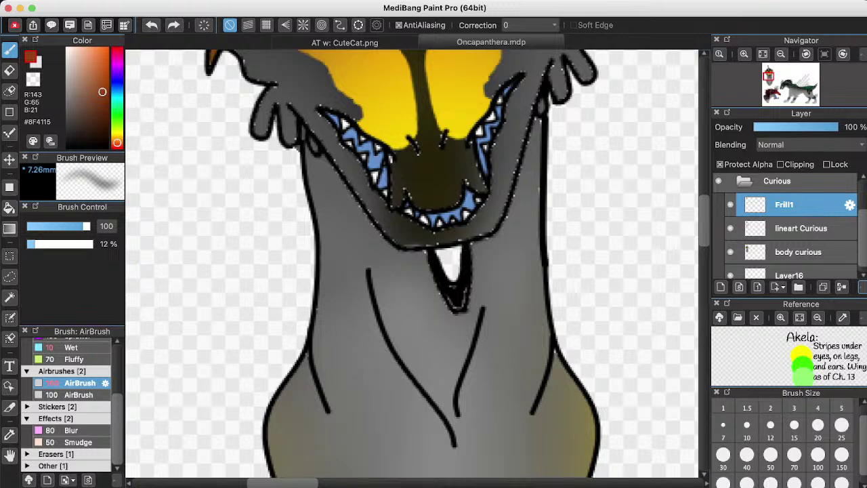
pyautogui.click(437, 346)
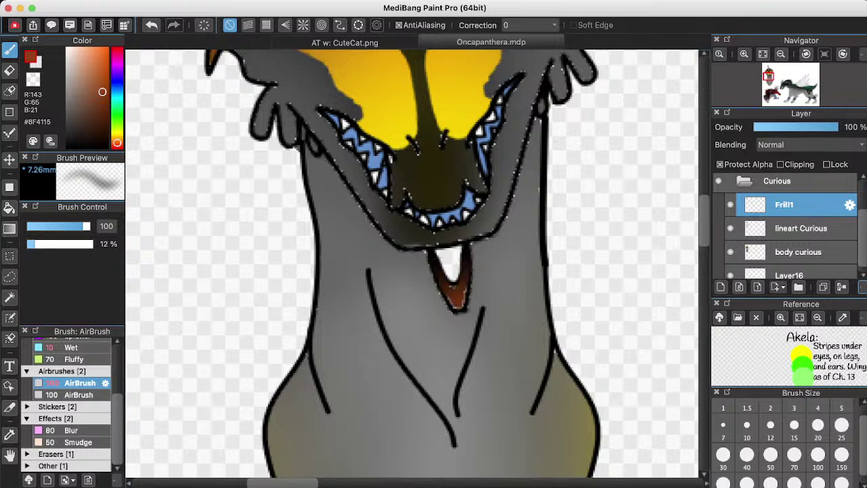
# Airbrush reddish brown over the crest's top segment and fade it into the upper ends of the two outer strips.
pyautogui.scroll(15, 413, 344)
pyautogui.scroll(-5, 413, 295)
pyautogui.scroll(1, 413, 295)
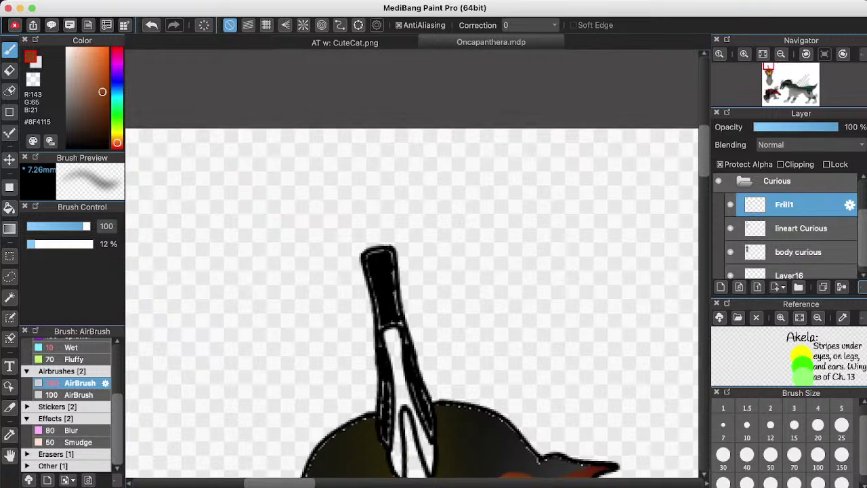
pyautogui.click(413, 295)
pyautogui.moveTo(413, 295)
pyautogui.mouseDown()
pyautogui.moveTo(328, 322)
pyautogui.moveTo(449, 333)
pyautogui.mouseUp()
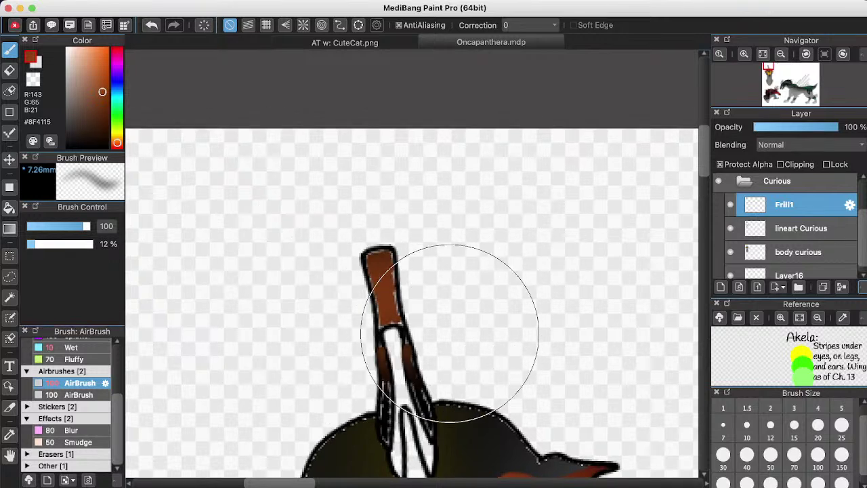
# Turn off Protect Alpha on Frill1 and fill the crest's inner strips with black.
pyautogui.scroll(-5, 482, 344)
pyautogui.scroll(-3, 484, 330)
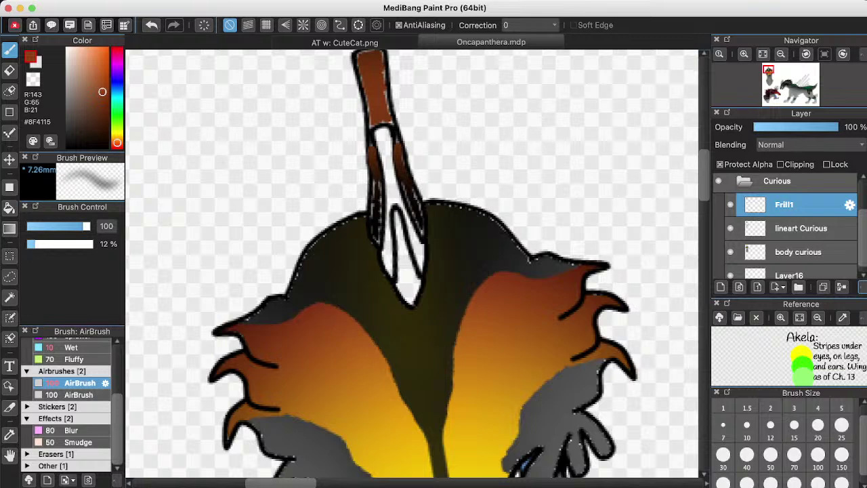
pyautogui.click(67, 147)
pyautogui.scroll(5, 72, 406)
pyautogui.click(71, 353)
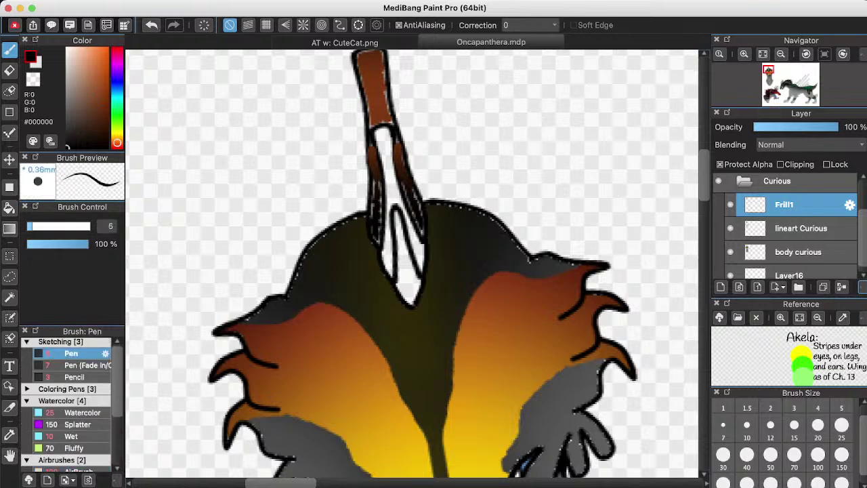
pyautogui.scroll(1, 71, 406)
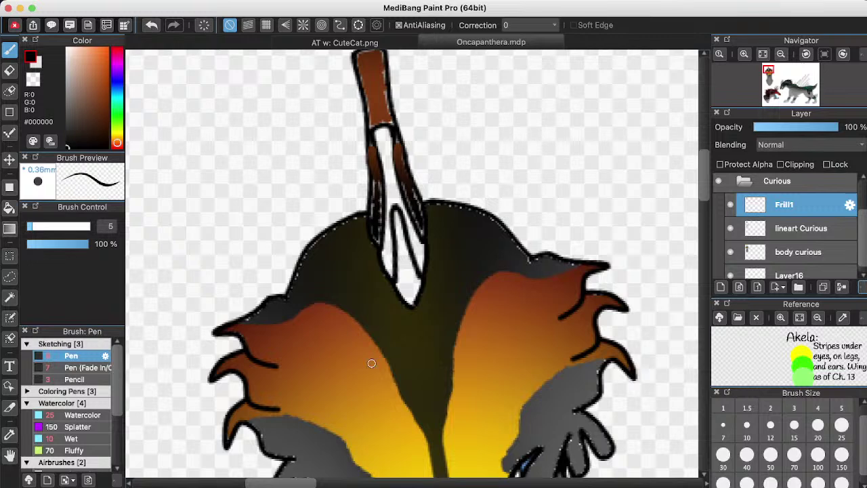
pyautogui.press('g')
pyautogui.click(383, 159)
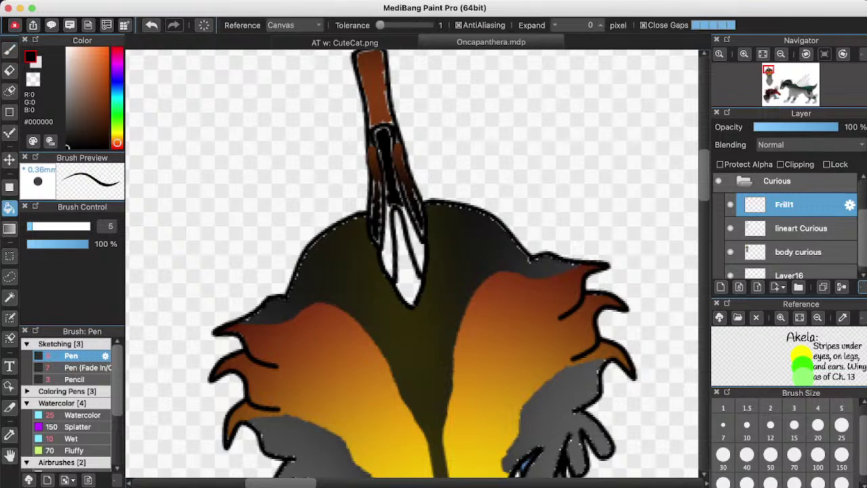
pyautogui.click(387, 247)
pyautogui.click(416, 240)
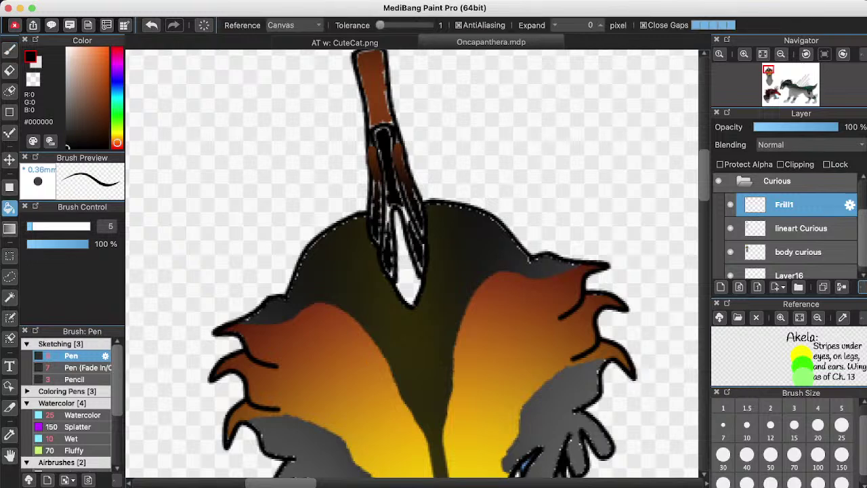
# Cover the unfilled gaps in the crest's lower inner strips with black Pen strokes.
pyautogui.press('b')
pyautogui.moveTo(390, 205); pyautogui.dragTo(391, 265)
pyautogui.moveTo(402, 207); pyautogui.dragTo(420, 257)
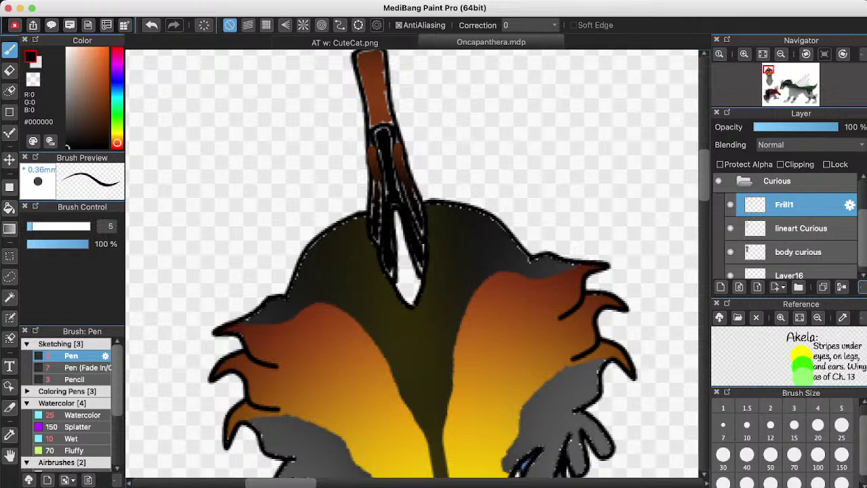
# Fill the inner area of the frill below the jaw with black and sample golden yellow #F1B807 from the face marking.
pyautogui.scroll(-10, 413, 264)
pyautogui.press('g')
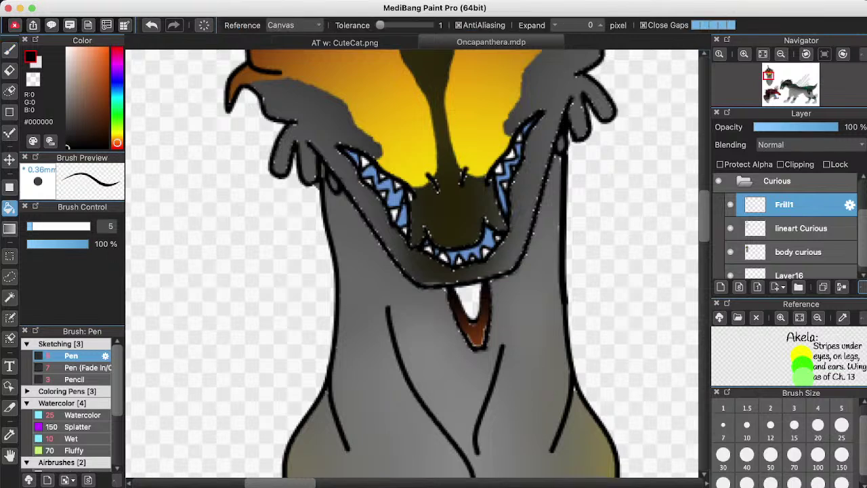
pyautogui.click(469, 299)
pyautogui.click(469, 300)
pyautogui.scroll(5, 413, 264)
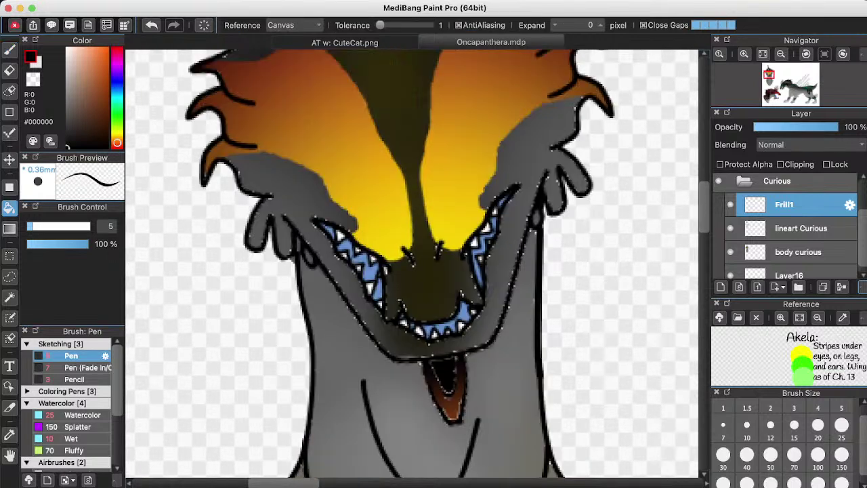
pyautogui.rightClick(418, 295)
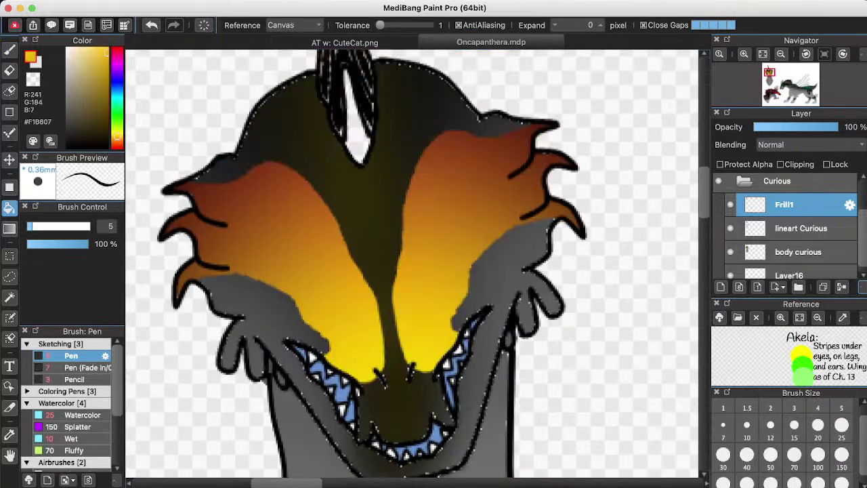
# Undo the black fills and Pen strokes made on Frill1 inside the crest and the frill below the jaw.
pyautogui.scroll(4, 413, 265)
pyautogui.press('super+z')
pyautogui.press('super+z')
pyautogui.press('super+z')
pyautogui.press('super+z')
pyautogui.press('super+z')
pyautogui.press('super+z')
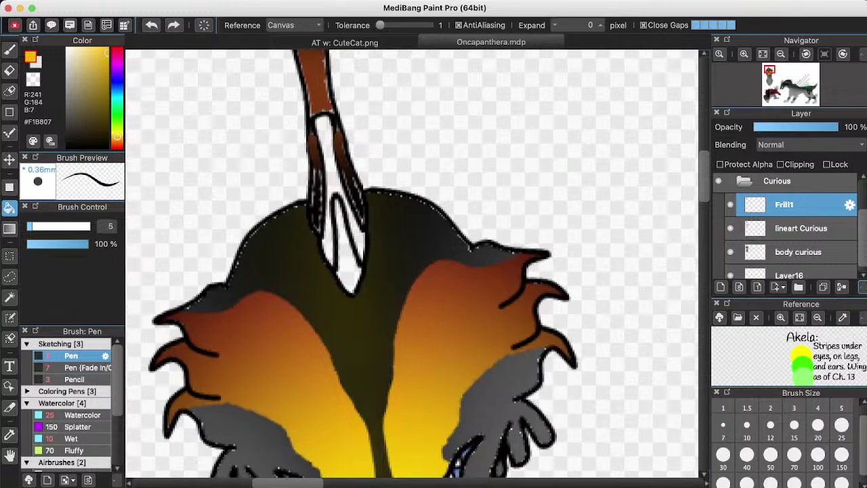
# Add a layer named frill2 above Frill1 and fill the crest's inner strips on it with black.
pyautogui.click(721, 286)
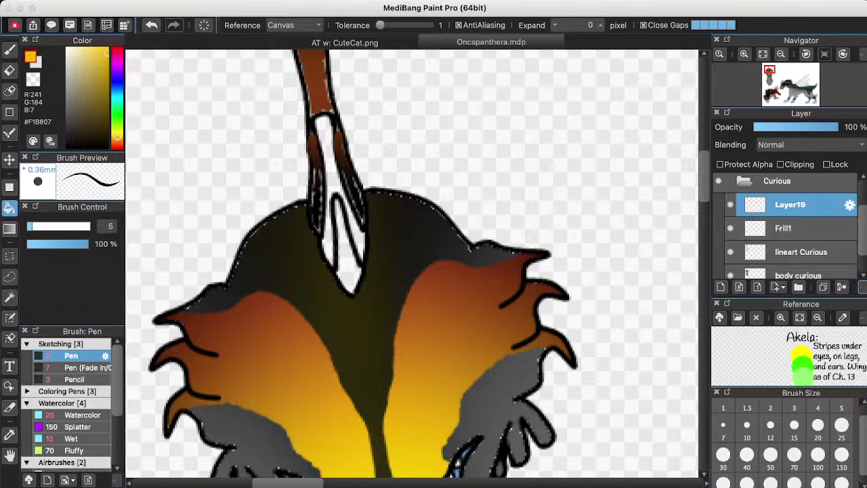
pyautogui.press('Return')
pyautogui.click(67, 146)
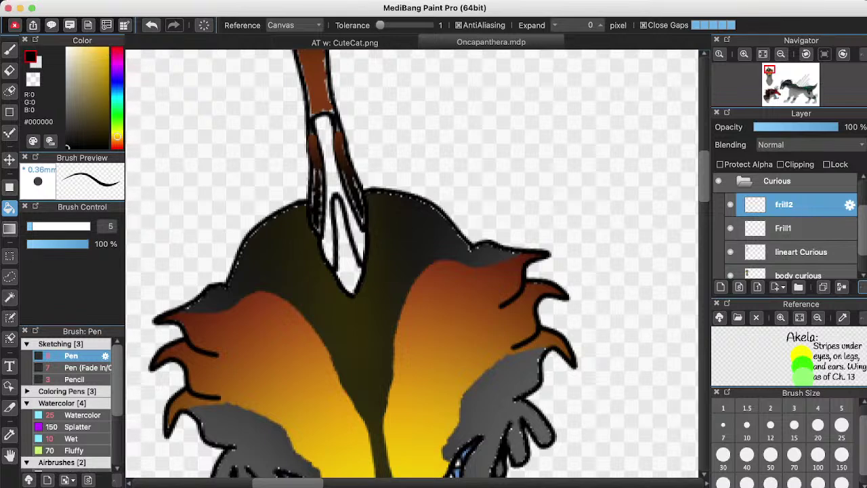
pyautogui.click(328, 150)
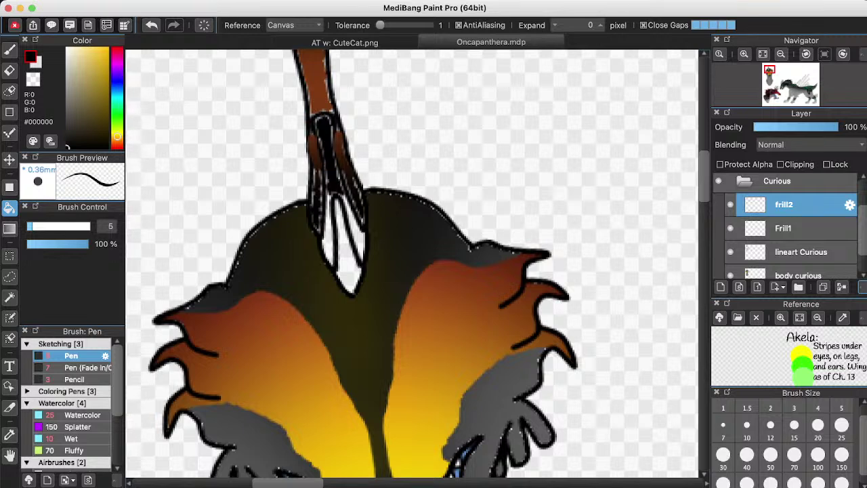
pyautogui.click(328, 235)
pyautogui.click(359, 235)
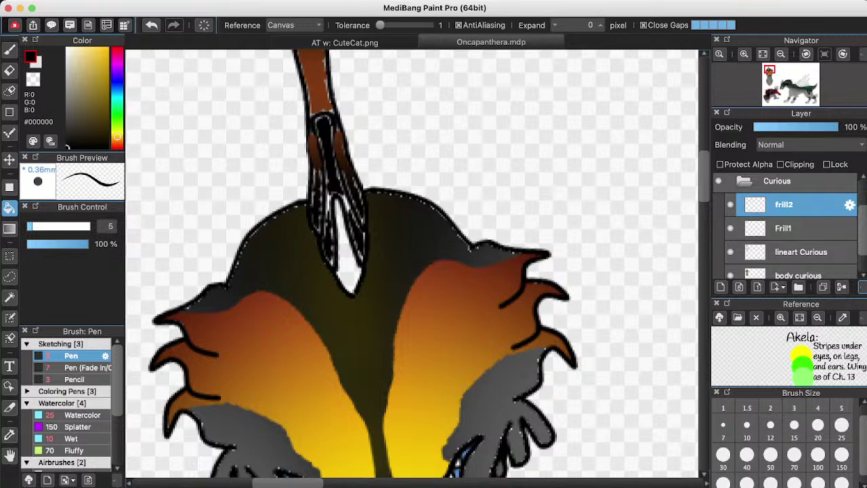
# Fill the inner area of the frill below the jaw with black and airbrush it with golden orange #EBAA0A, alpha protected.
pyautogui.scroll(-9, 359, 235)
pyautogui.click(403, 320)
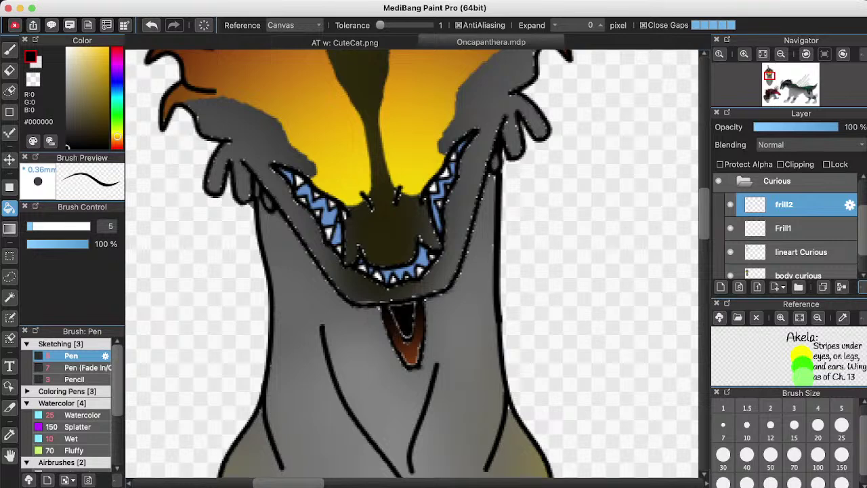
pyautogui.scroll(-4, 68, 406)
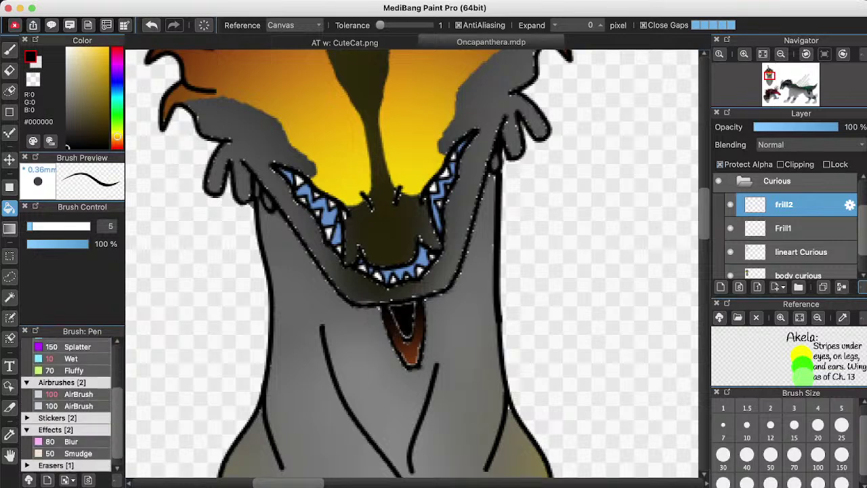
pyautogui.click(74, 394)
pyautogui.scroll(2, 413, 265)
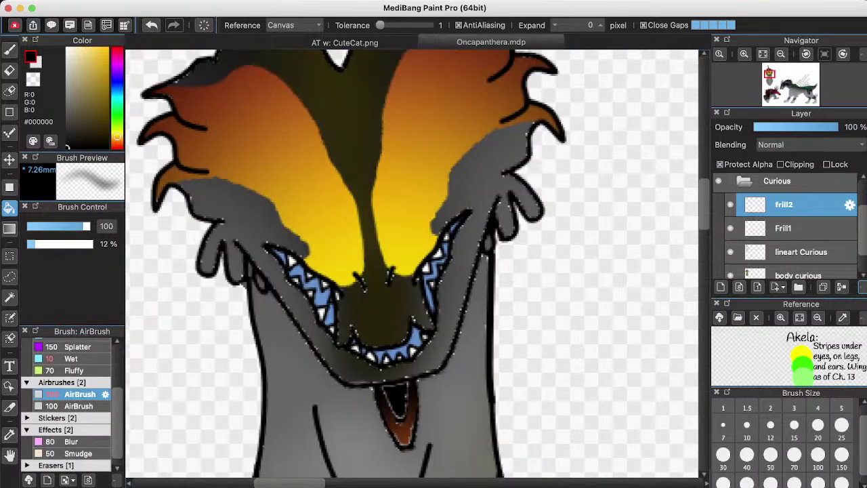
pyautogui.click(106, 55)
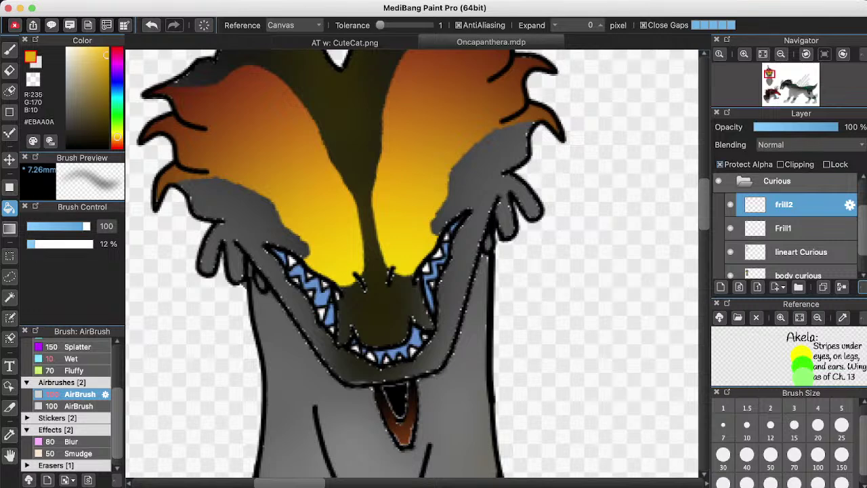
pyautogui.press('b')
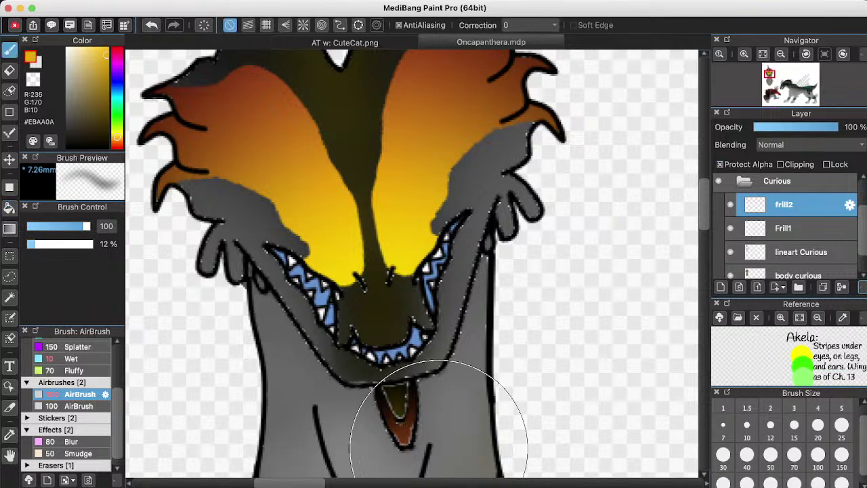
pyautogui.scroll(8, 435, 475)
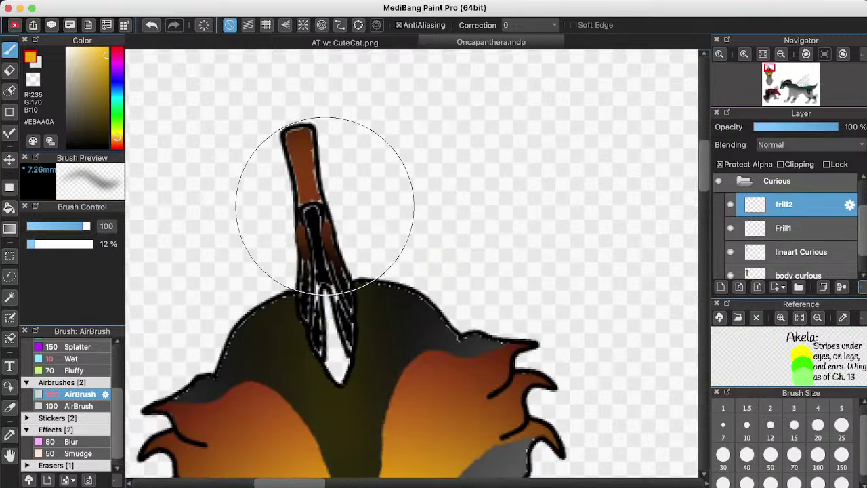
pyautogui.moveTo(325, 206)
pyautogui.mouseDown()
pyautogui.moveTo(271, 222)
pyautogui.moveTo(310, 223)
pyautogui.moveTo(334, 197)
pyautogui.mouseUp()
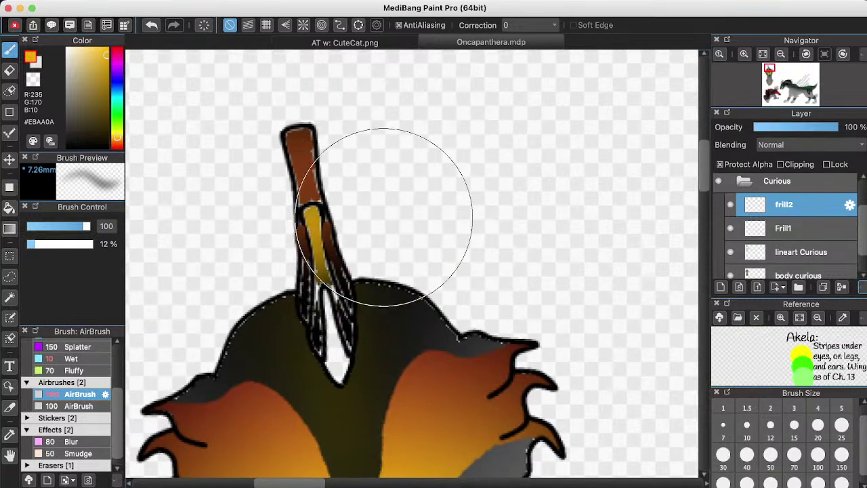
pyautogui.scroll(-2, 395, 217)
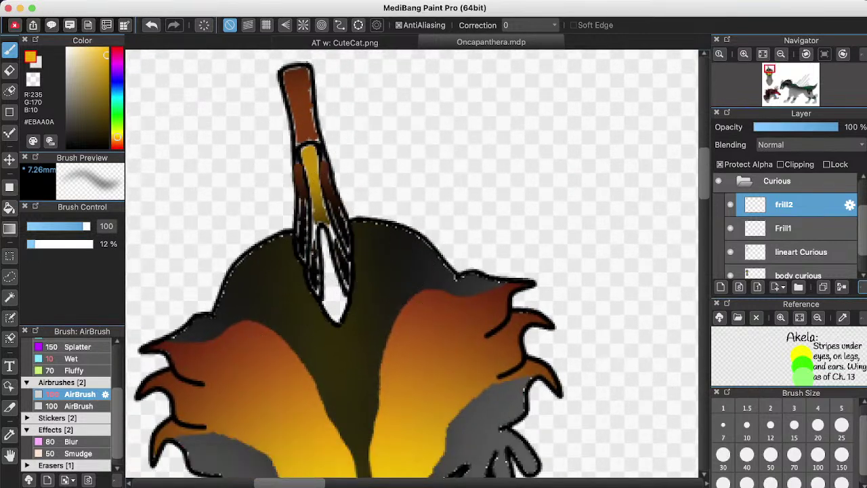
pyautogui.scroll(2, 270, 240)
pyautogui.press('super+z')
# Cover the unfilled gaps in the crest's inner strips on frill2 with black Pen strokes.
pyautogui.scroll(4, 95, 415)
pyautogui.click(72, 356)
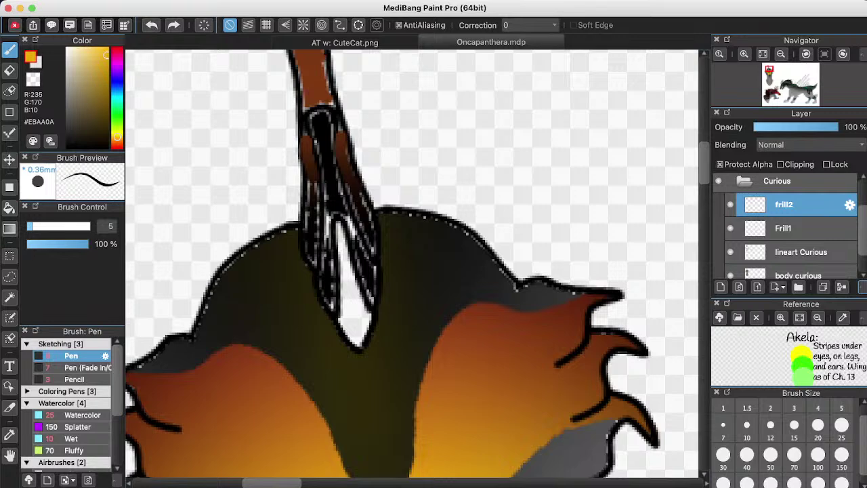
pyautogui.moveTo(82, 87); pyautogui.dragTo(67, 148)
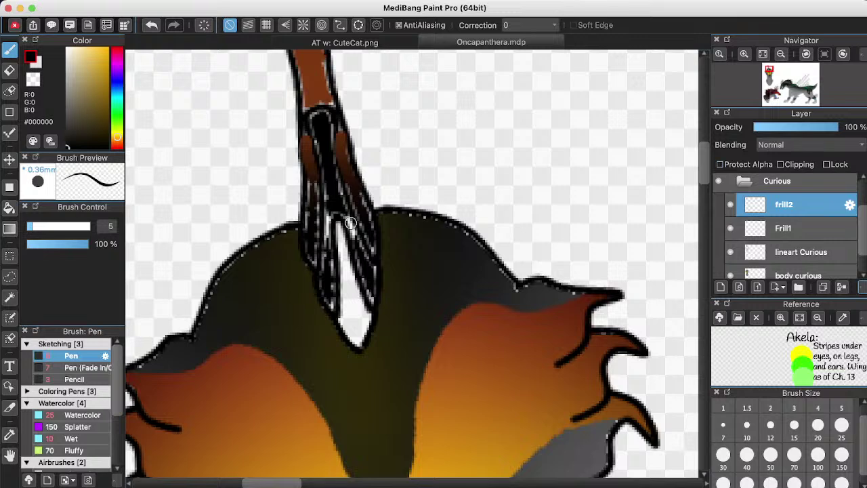
pyautogui.moveTo(349, 218); pyautogui.dragTo(359, 266)
pyautogui.moveTo(325, 207); pyautogui.dragTo(329, 291)
# Sample golden orange #E3A30D from the face marking and airbrush it over the crest's inner strips on frill2.
pyautogui.scroll(-4, 67, 413)
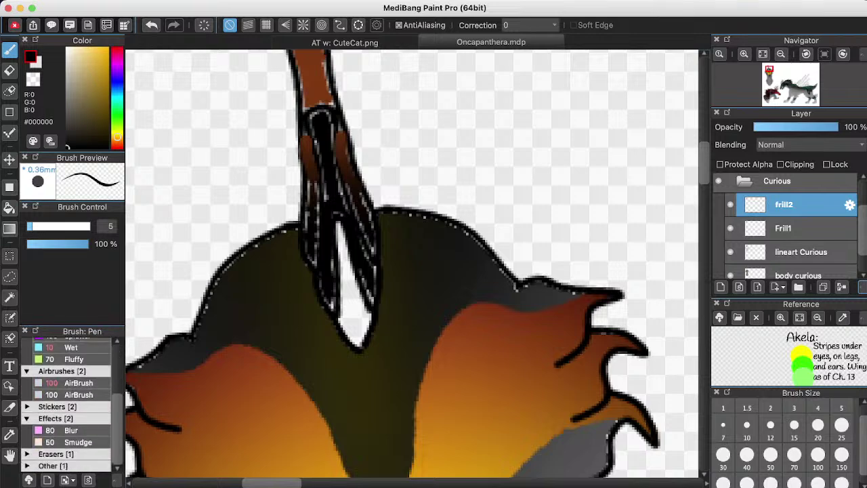
pyautogui.scroll(-3, 393, 346)
pyautogui.scroll(-2, 329, 407)
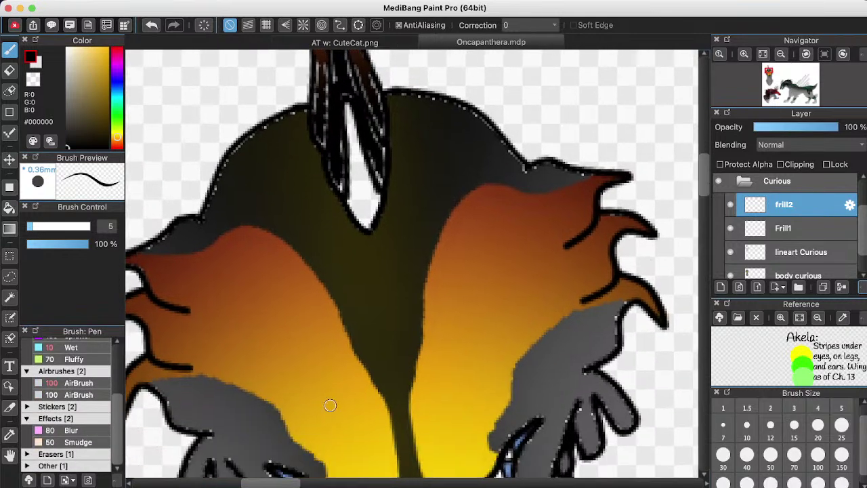
pyautogui.keyDown('alt'); pyautogui.click(329, 405); pyautogui.keyUp('alt')
pyautogui.click(79, 383)
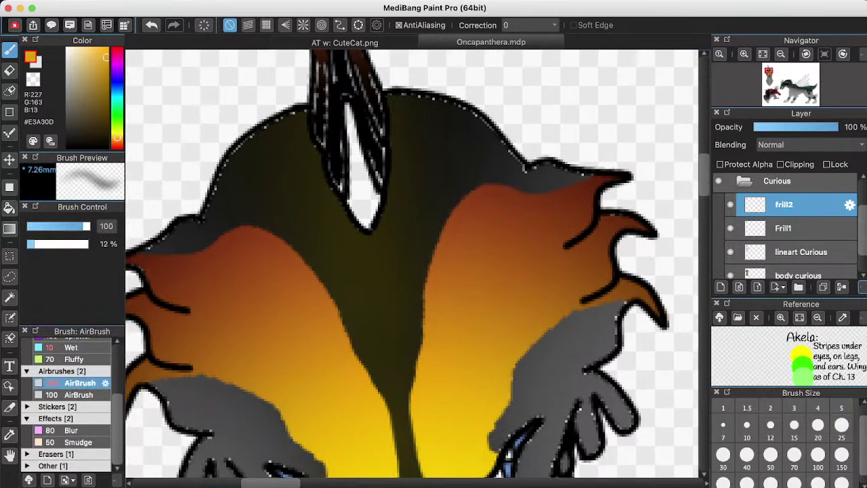
pyautogui.click(719, 164)
pyautogui.scroll(4, 407, 264)
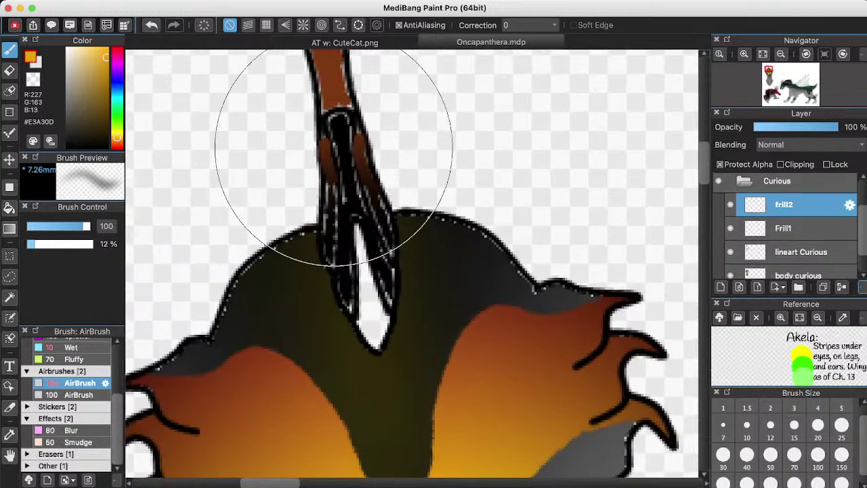
pyautogui.moveTo(332, 145)
pyautogui.mouseDown()
pyautogui.moveTo(354, 116)
pyautogui.moveTo(372, 155)
pyautogui.moveTo(351, 163)
pyautogui.moveTo(338, 187)
pyautogui.moveTo(389, 166)
pyautogui.mouseUp()
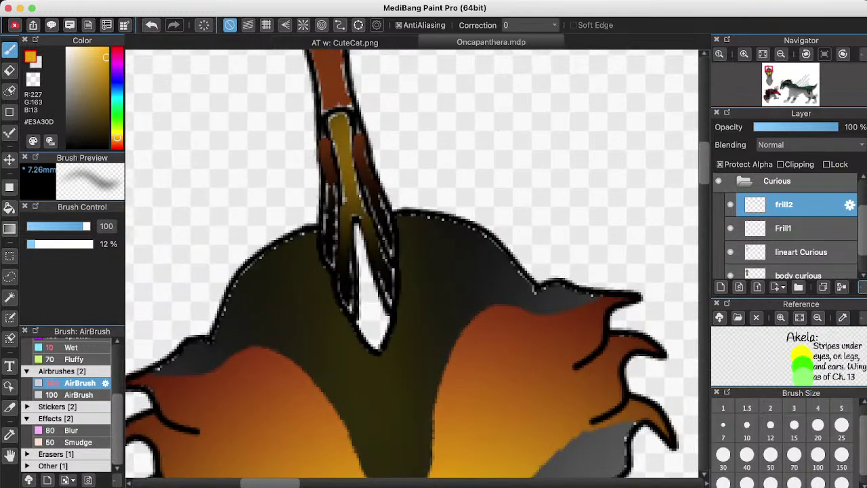
# Add a layer named frill3 above frill2 in the Curious folder.
pyautogui.scroll(-3, 377, 271)
pyautogui.scroll(-4, 412, 265)
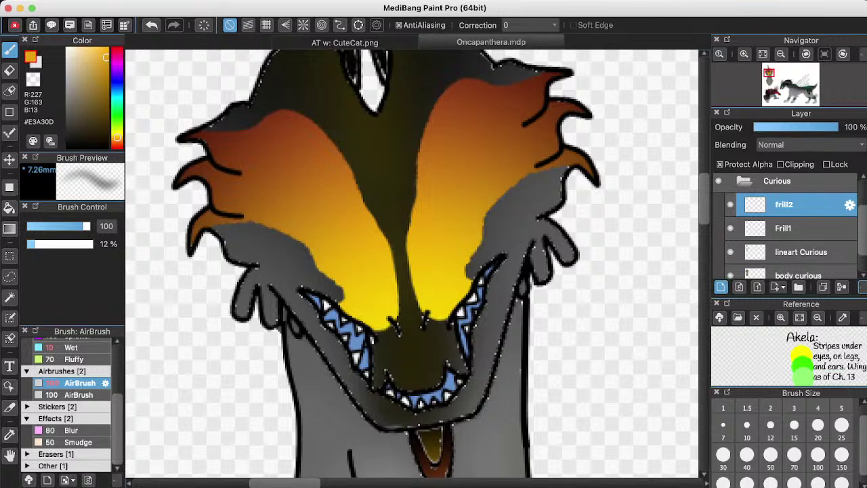
pyautogui.click(720, 287)
pyautogui.click(850, 205)
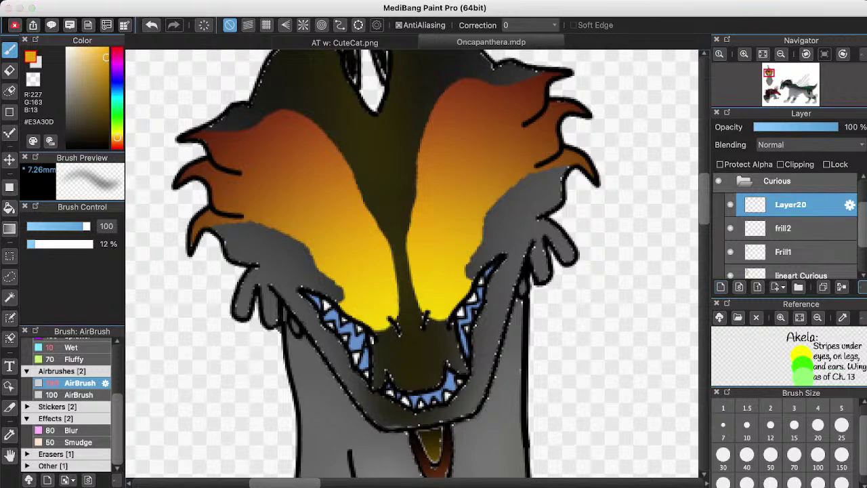
pyautogui.write('frill3')
pyautogui.press('Return')
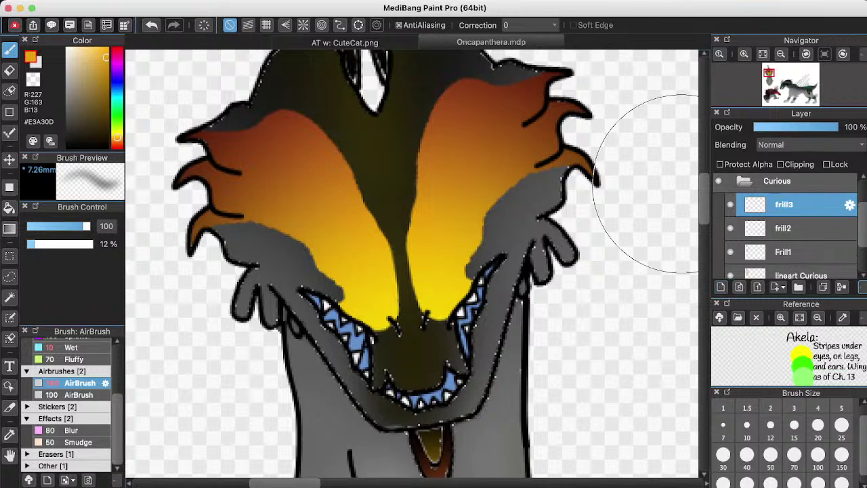
# Fill the crest's central opening with black on frill3 and cover its unfilled edges with black Pen strokes.
pyautogui.scroll(4, 565, 162)
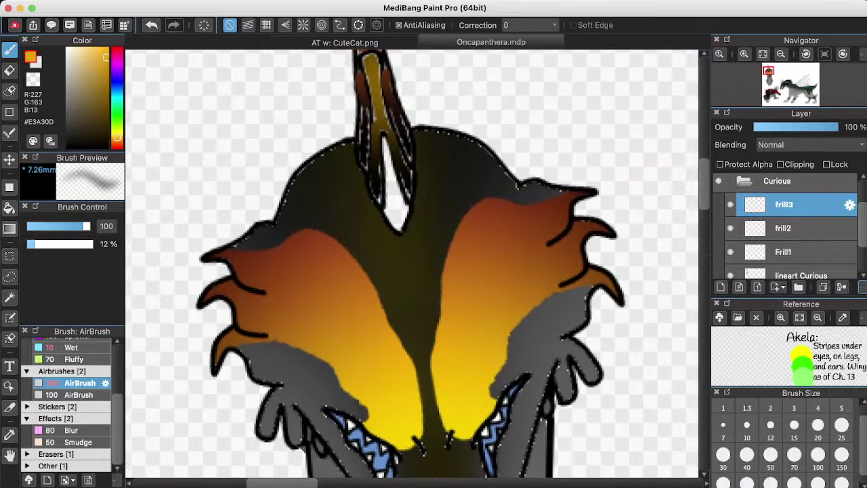
pyautogui.scroll(4, 71, 406)
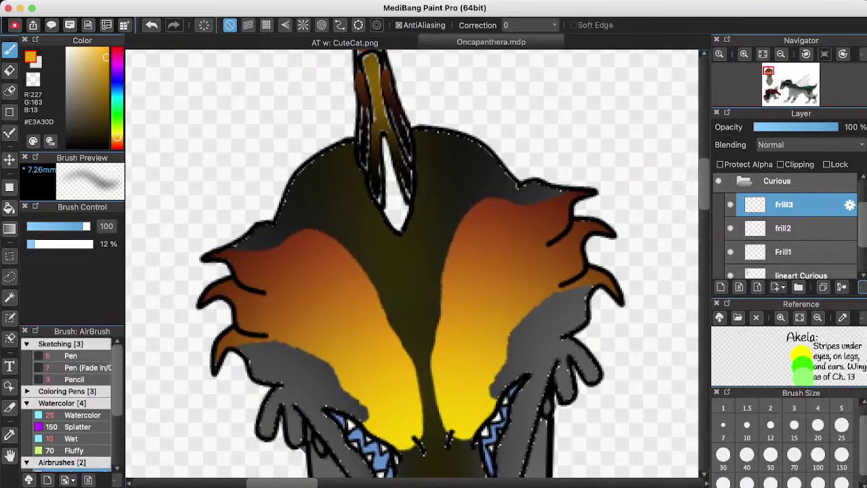
pyautogui.click(71, 355)
pyautogui.click(68, 147)
pyautogui.press('g')
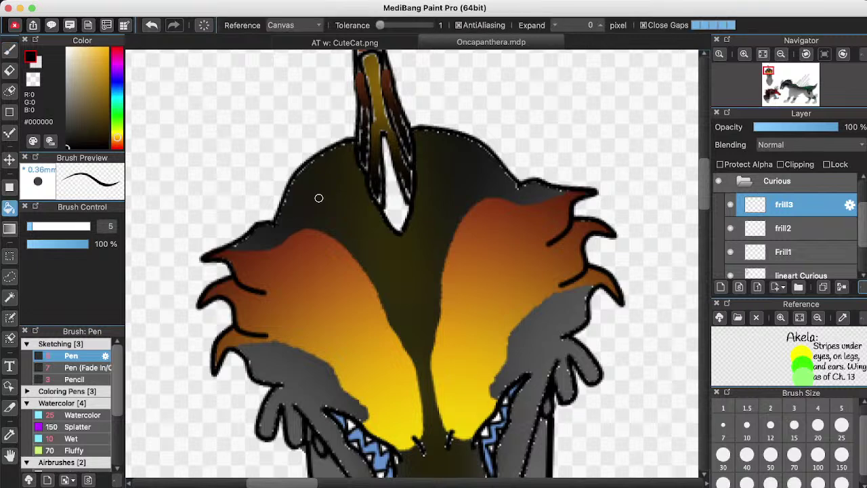
pyautogui.click(397, 203)
pyautogui.click(386, 159)
pyautogui.press('b')
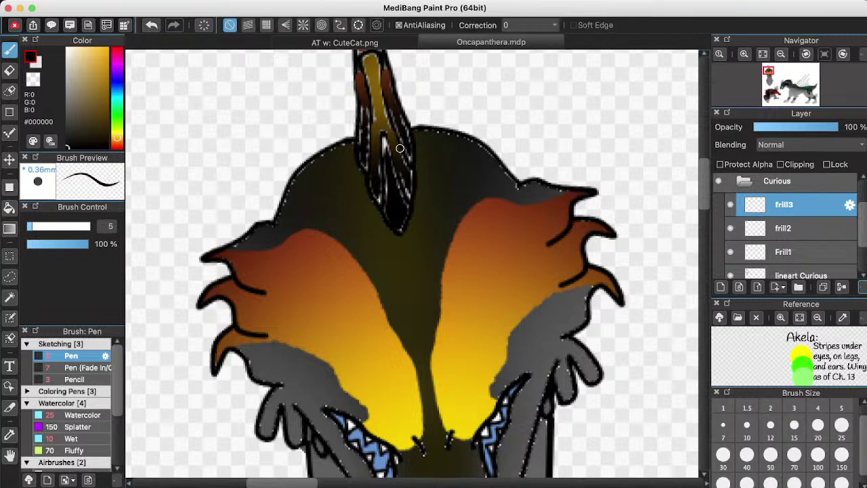
pyautogui.moveTo(386, 146)
pyautogui.mouseDown()
pyautogui.moveTo(386, 147)
pyautogui.moveTo(388, 196)
pyautogui.moveTo(387, 157)
pyautogui.moveTo(408, 201)
pyautogui.moveTo(403, 224)
pyautogui.mouseUp()
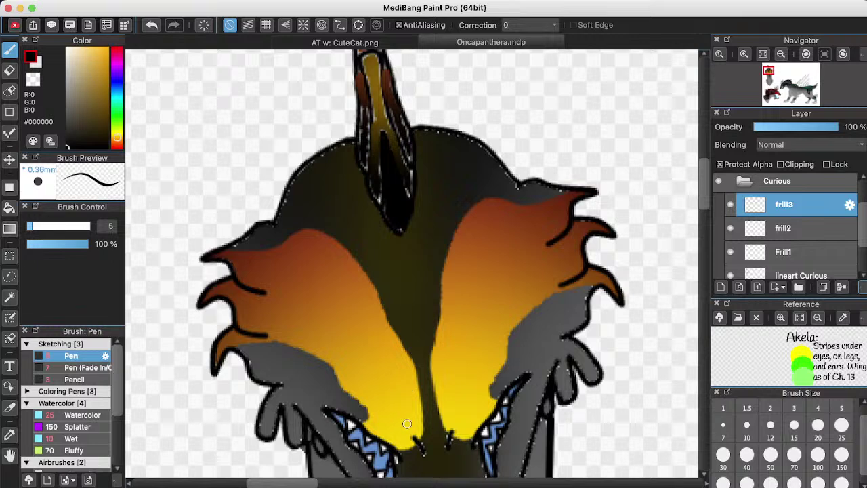
# Sample bright yellow #F8D504 from the face marking and airbrush it over the upper part of the crest's central section.
pyautogui.keyDown('alt'); pyautogui.click(406, 445); pyautogui.keyUp('alt')
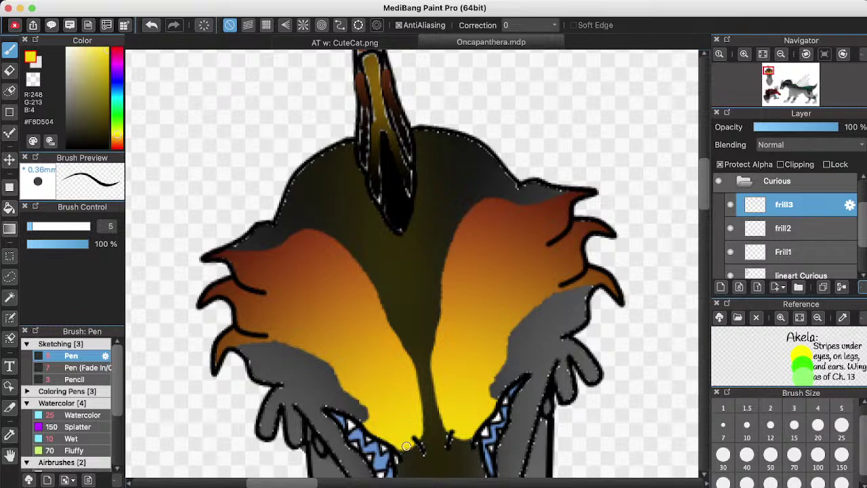
pyautogui.scroll(-3, 68, 406)
pyautogui.click(79, 403)
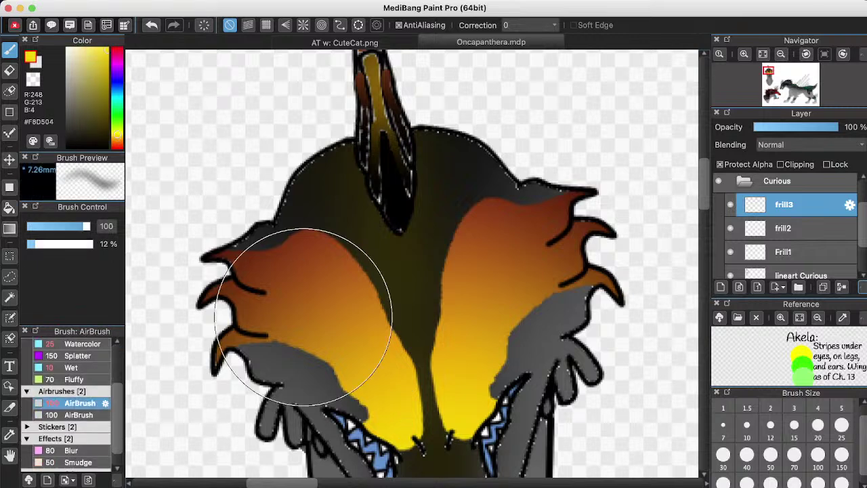
pyautogui.moveTo(373, 110)
pyautogui.mouseDown()
pyautogui.moveTo(357, 82)
pyautogui.moveTo(368, 83)
pyautogui.moveTo(358, 87)
pyautogui.mouseUp()
# Merge the frill3 and frill2 layers down into Frill1.
pyautogui.scroll(-3, 370, 120)
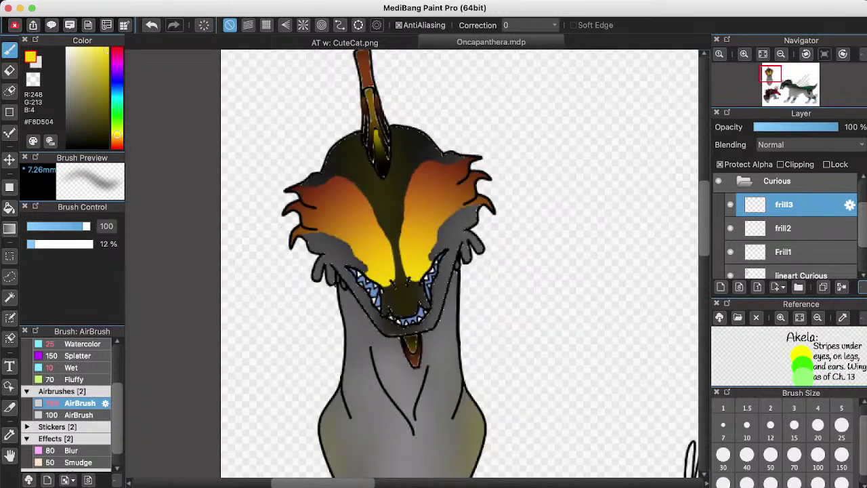
pyautogui.hscroll(-1, 511, 192)
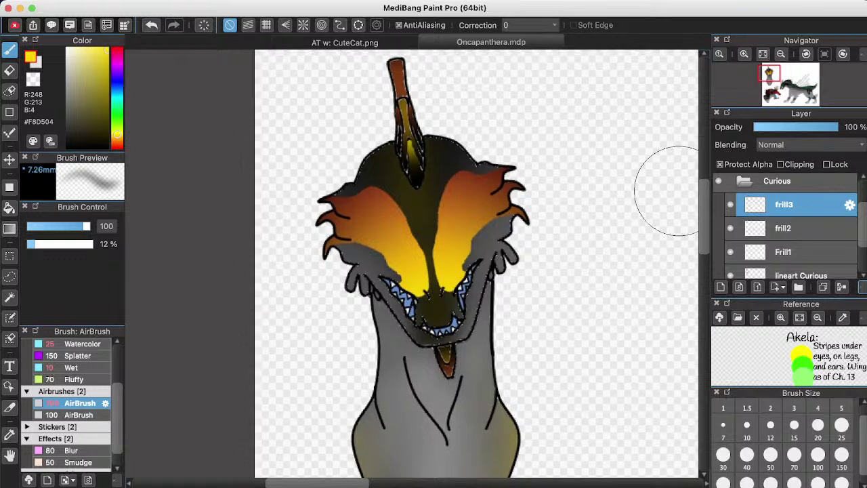
pyautogui.scroll(-1, 785, 228)
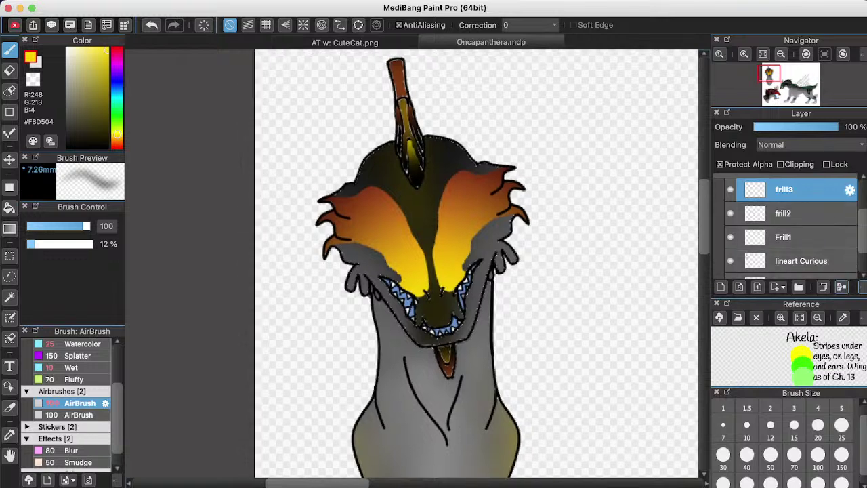
pyautogui.click(841, 287)
pyautogui.click(841, 287)
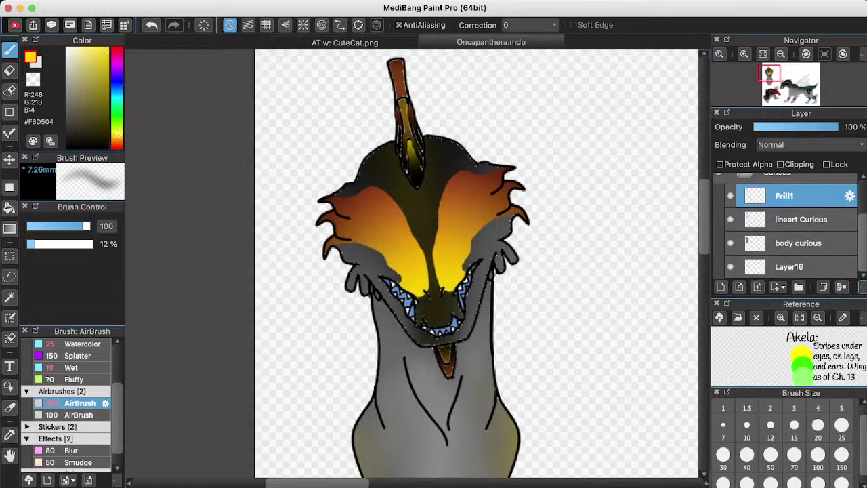
# Move the merged Frill1 layer below lineart Curious and rename it frill.
pyautogui.moveTo(799, 197); pyautogui.dragTo(799, 231)
pyautogui.scroll(3, 457, 141)
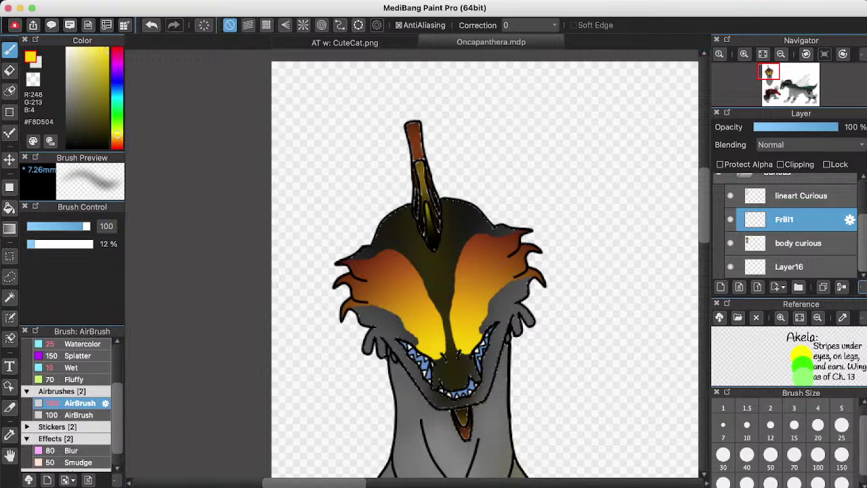
pyautogui.press('Return')
# Duplicate the frill layer and merge the copy down, doing this twice.
pyautogui.click(823, 287)
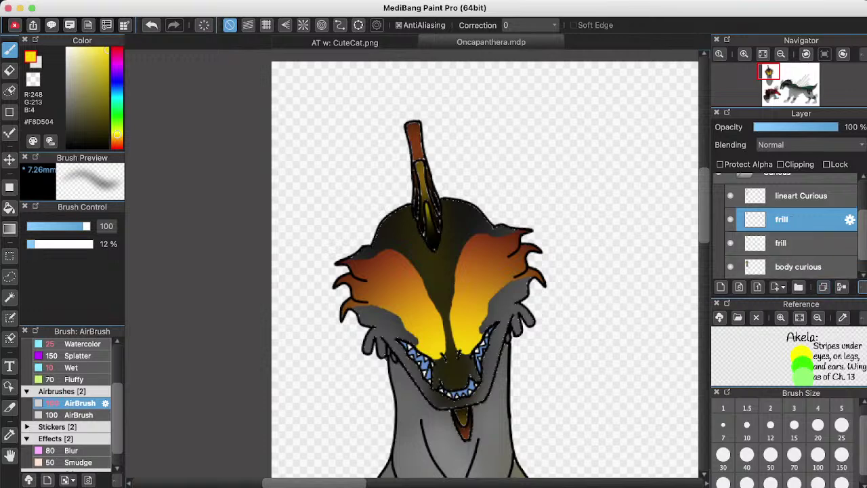
pyautogui.click(842, 288)
pyautogui.click(822, 287)
pyautogui.click(842, 287)
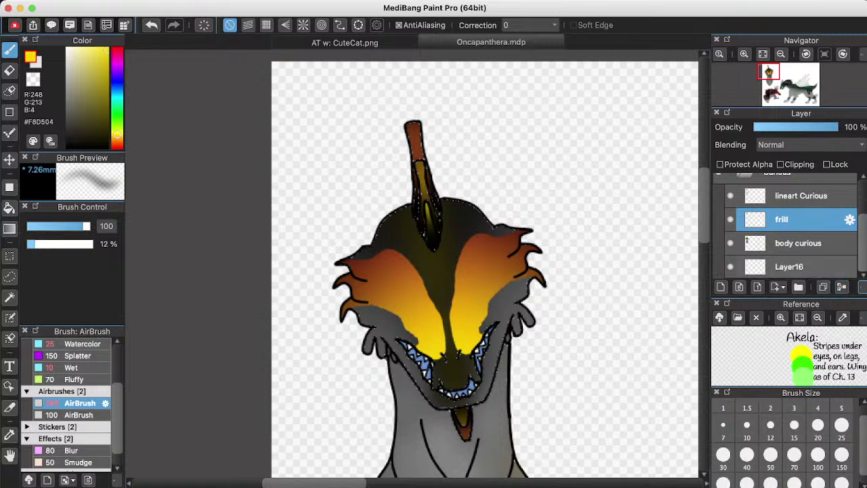
# Duplicate the body curious layer and merge the copy down, doing this twice.
pyautogui.click(799, 243)
pyautogui.click(823, 287)
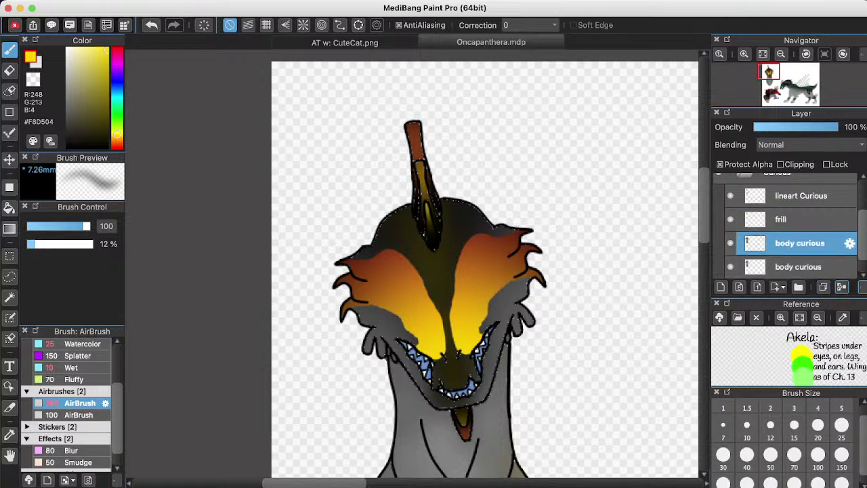
pyautogui.click(841, 287)
pyautogui.click(823, 288)
pyautogui.click(842, 287)
pyautogui.moveTo(542, 251); pyautogui.dragTo(513, 142)
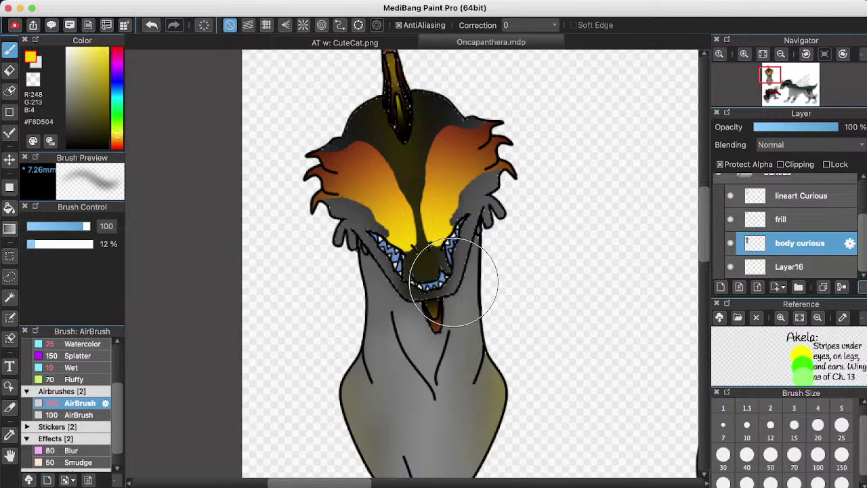
pyautogui.scroll(-10, 474, 271)
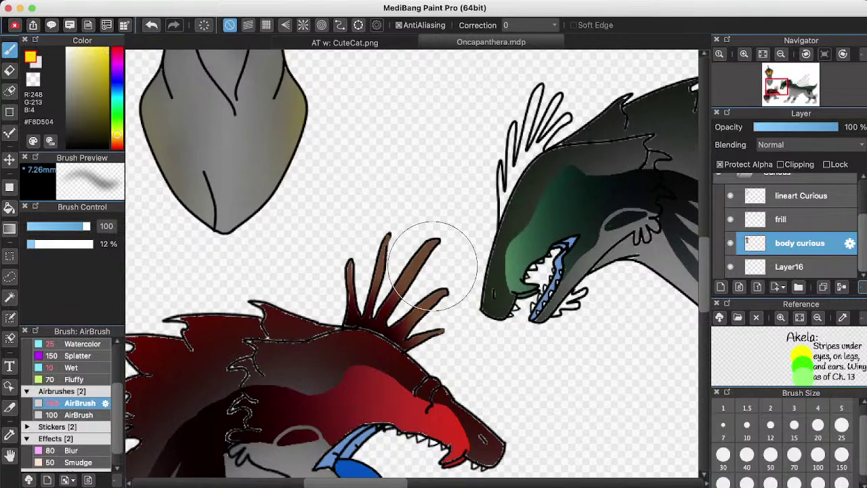
# Look over the colored heads and full body across the reference sheet.
pyautogui.scroll(3, 441, 251)
pyautogui.scroll(-2, 412, 268)
pyautogui.hscroll(-1, 411, 268)
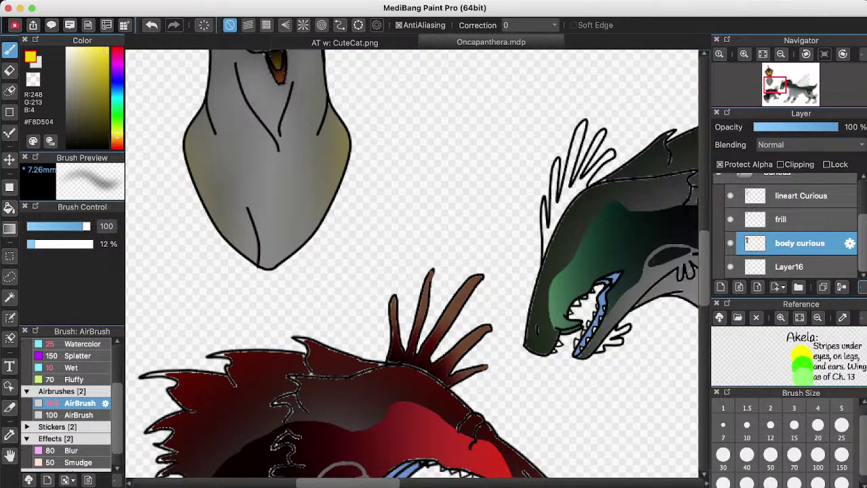
pyautogui.scroll(-5, 415, 304)
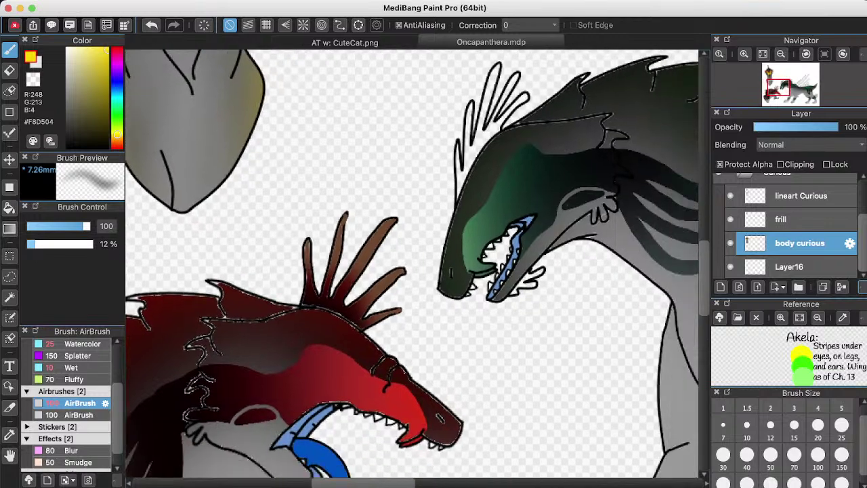
pyautogui.scroll(-3, 415, 304)
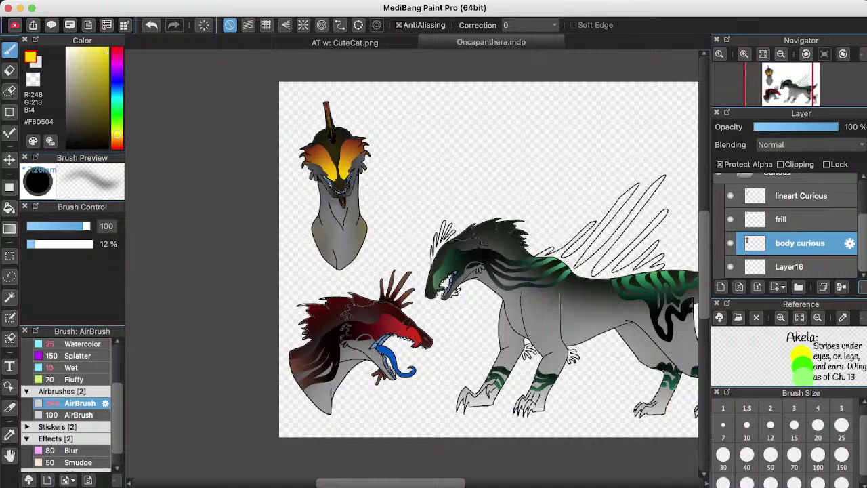
pyautogui.hscroll(1, 415, 305)
pyautogui.hscroll(3, 473, 262)
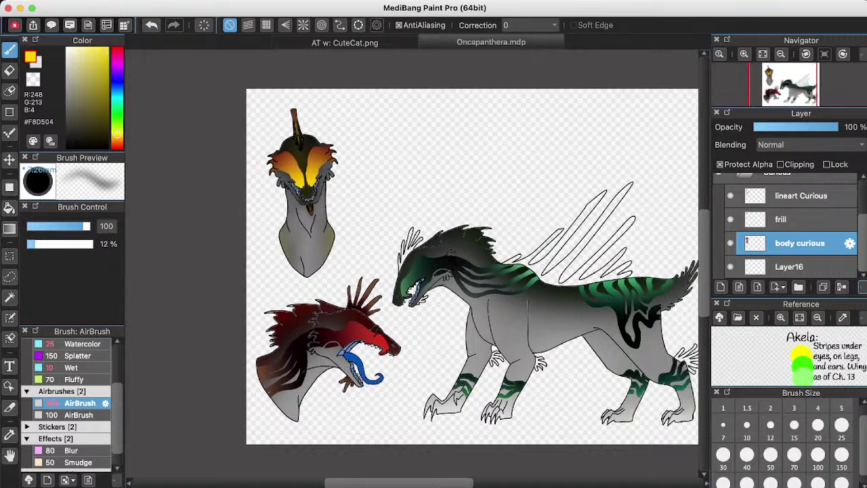
pyautogui.scroll(2, 449, 268)
pyautogui.scroll(3, 786, 226)
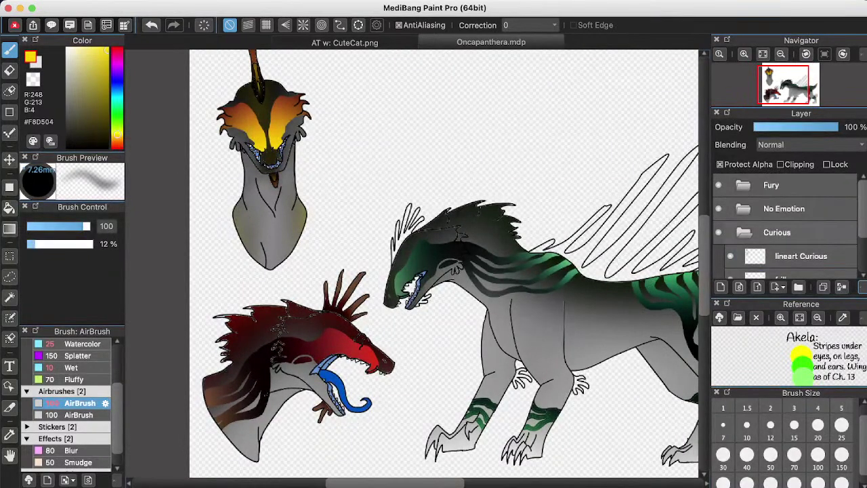
# Collapse the Curious folder, expand the No Emotion folder and add a new layer named frills at its top.
pyautogui.click(744, 233)
pyautogui.click(744, 209)
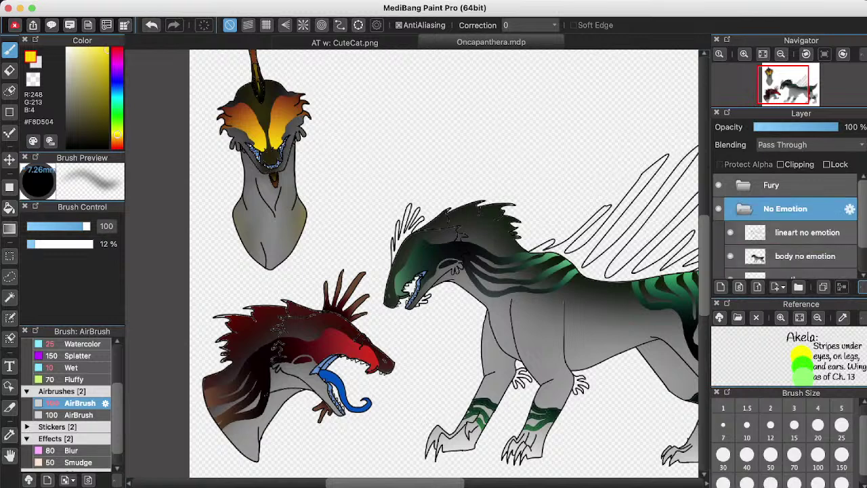
pyautogui.click(721, 286)
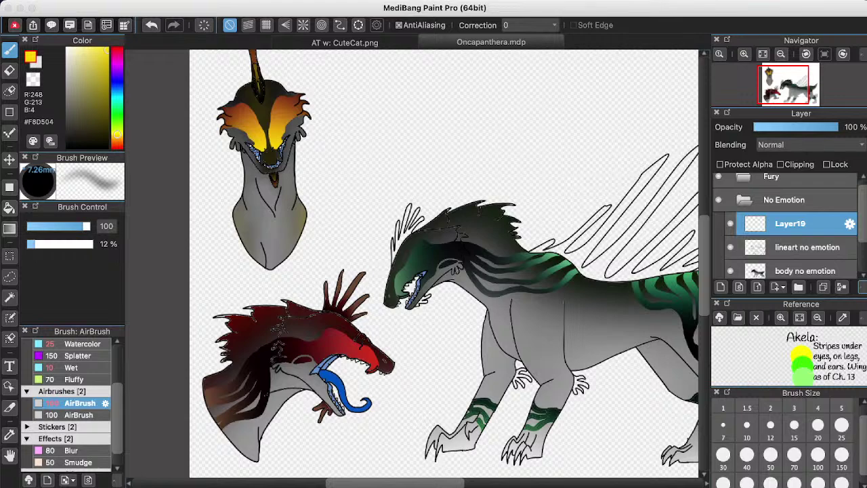
# Fill the frill spines on top of the No Emotion creature's head with black #000000 on the frills layer.
pyautogui.scroll(3, 466, 245)
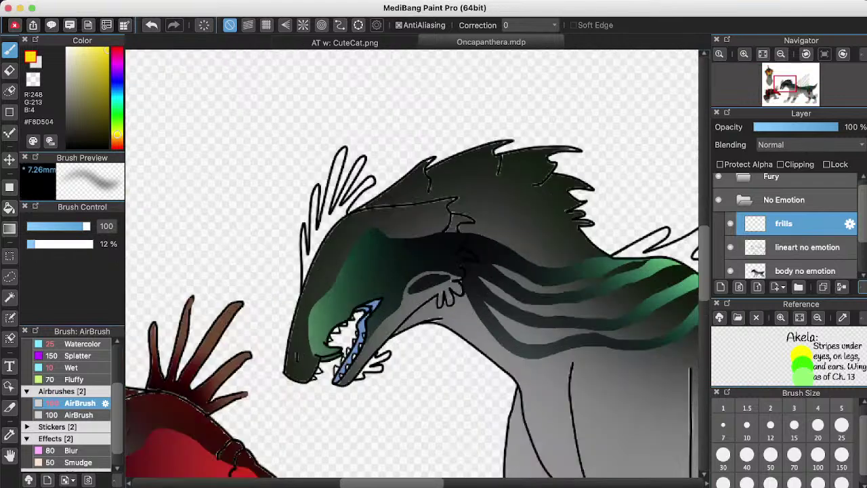
pyautogui.scroll(3, 352, 265)
pyautogui.click(67, 146)
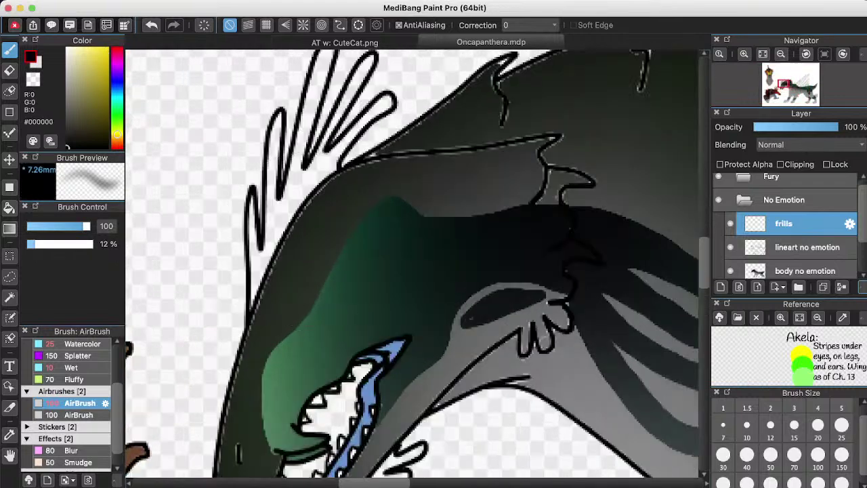
pyautogui.press('g')
pyautogui.click(253, 227)
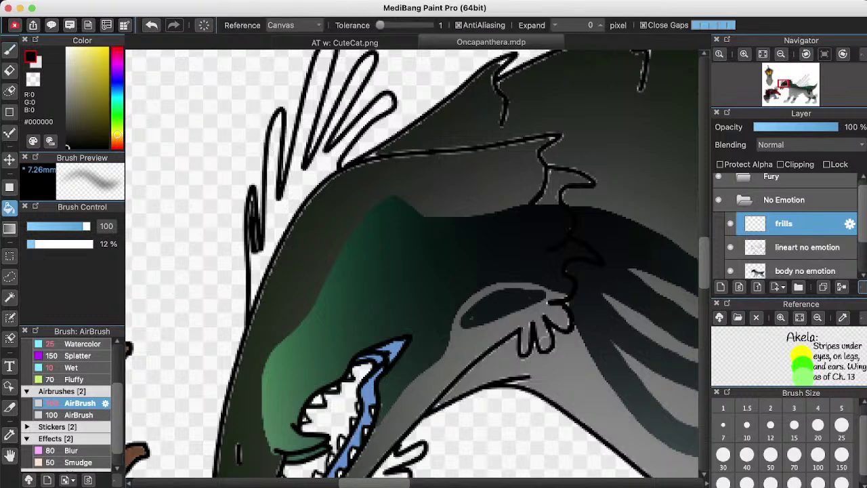
pyautogui.click(259, 271)
pyautogui.click(265, 239)
pyautogui.click(291, 196)
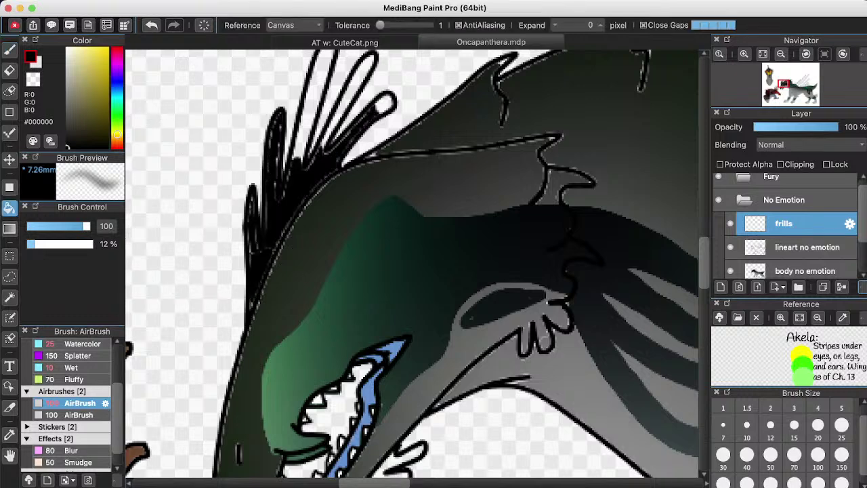
pyautogui.click(313, 109)
pyautogui.click(348, 94)
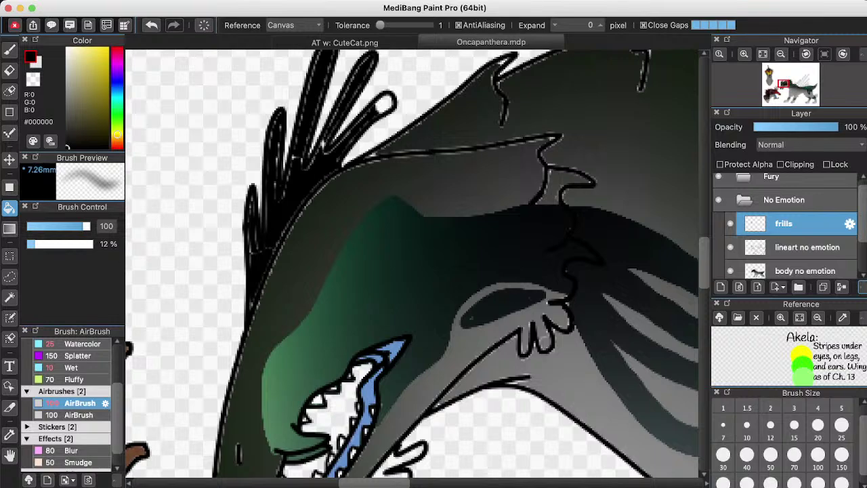
pyautogui.click(385, 104)
# Fill the long frill spines along the No Emotion creature's back with black.
pyautogui.scroll(1, 374, 117)
pyautogui.scroll(-4, 375, 116)
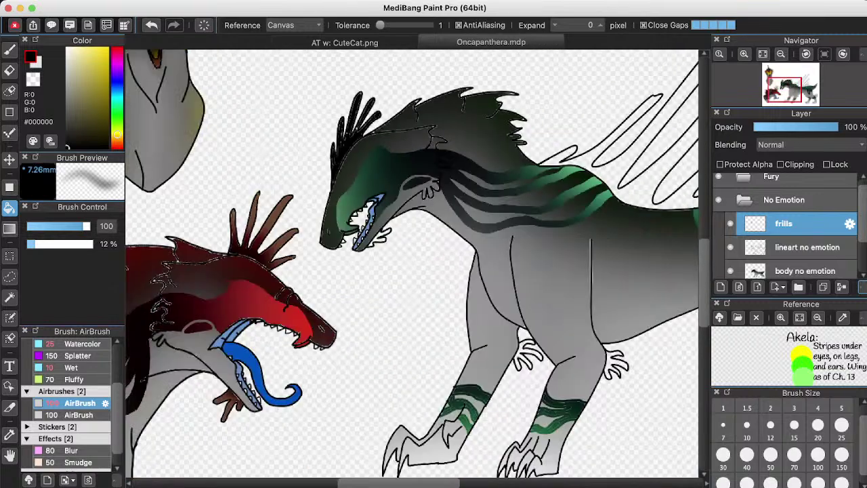
pyautogui.moveTo(374, 117); pyautogui.dragTo(292, 137)
pyautogui.click(477, 177)
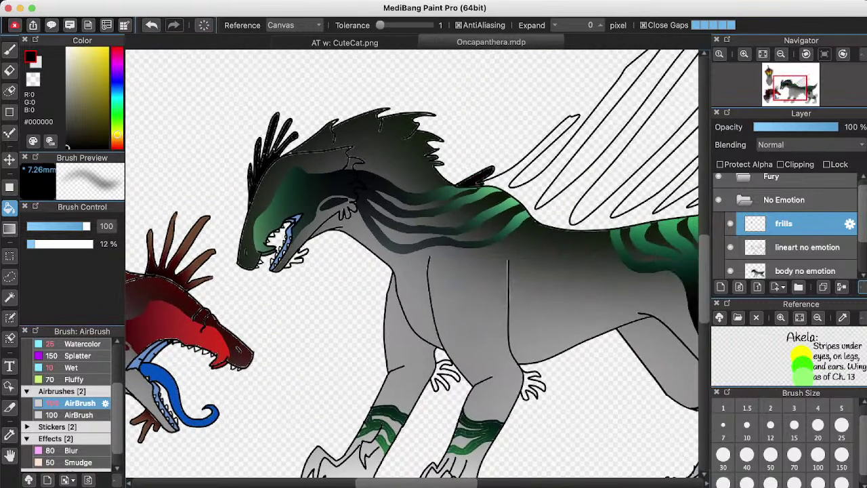
pyautogui.click(531, 192)
pyautogui.click(590, 255)
# Fill the front-leg and hind-leg frills with black, checking the fill by toggling the frills layer's visibility.
pyautogui.moveTo(542, 203); pyautogui.dragTo(400, 105)
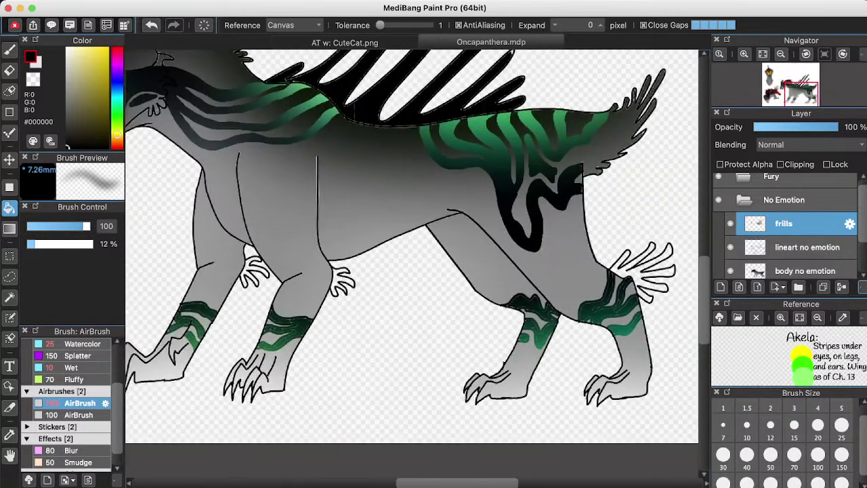
pyautogui.click(252, 271)
pyautogui.click(343, 283)
pyautogui.click(643, 266)
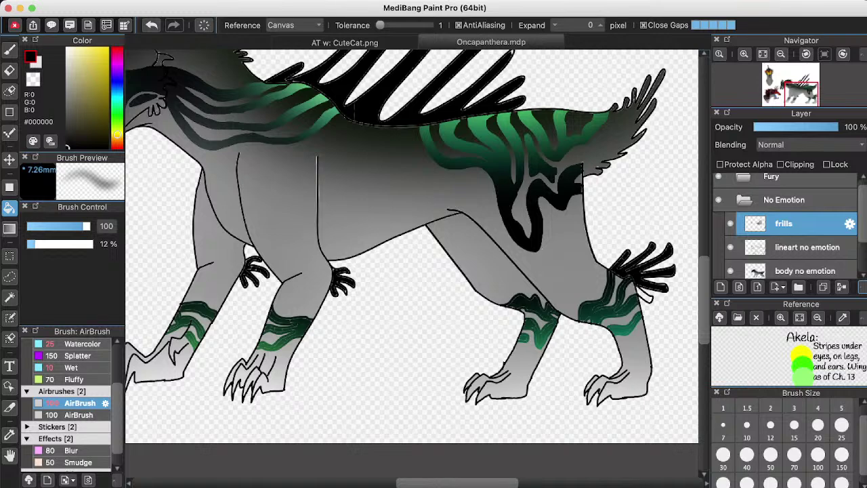
pyautogui.click(731, 223)
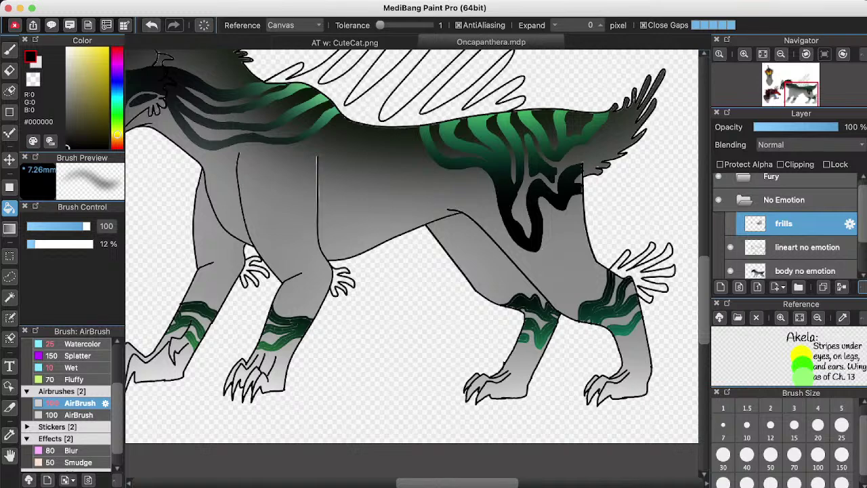
pyautogui.click(730, 223)
# Turn on Protect Alpha for the frills layer and ready a size 500 AirBrush in dark green #152A24 sampled from the body stripes.
pyautogui.hscroll(-5, 412, 244)
pyautogui.scroll(3, 411, 244)
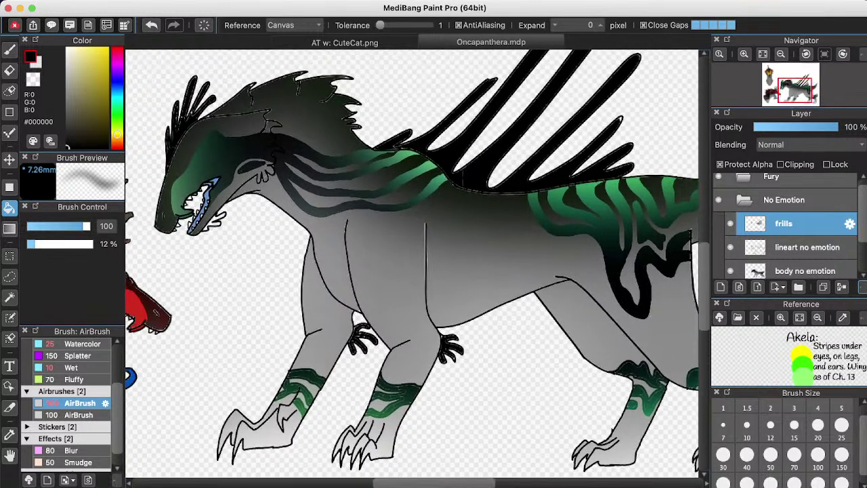
pyautogui.rightClick(313, 201)
pyautogui.scroll(-2, 66, 405)
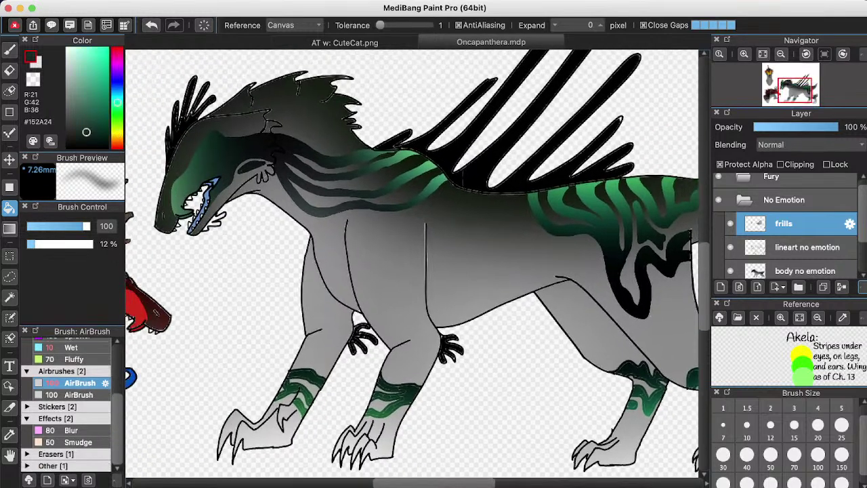
pyautogui.press('b')
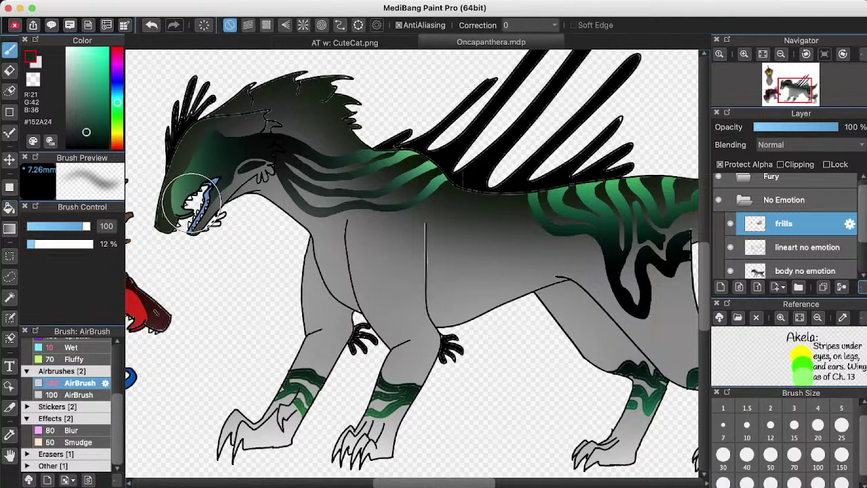
pyautogui.press(']')
pyautogui.press(']')
pyautogui.press(']')
pyautogui.press(']')
pyautogui.press(']')
pyautogui.press(']')
pyautogui.press(']')
pyautogui.press(']')
pyautogui.press(']')
pyautogui.press(']')
pyautogui.press(']')
pyautogui.press(']')
pyautogui.press(']')
pyautogui.press(']')
pyautogui.press(']')
pyautogui.press(']')
pyautogui.press(']')
pyautogui.press(']')
pyautogui.press(']')
pyautogui.press(']')
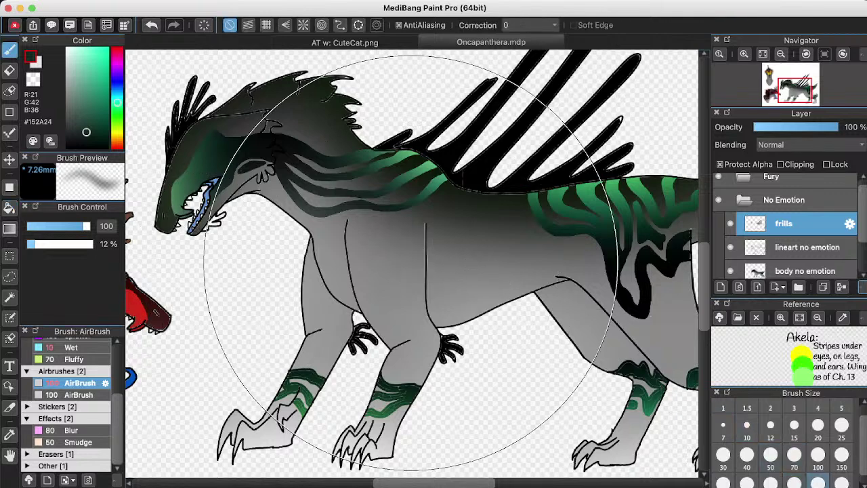
pyautogui.press('[')
# Undo the first faint stroke, set the airbrush opacity to 60% and shade the upper back frills dark green.
pyautogui.scroll(5, 420, 271)
pyautogui.hscroll(5, 420, 270)
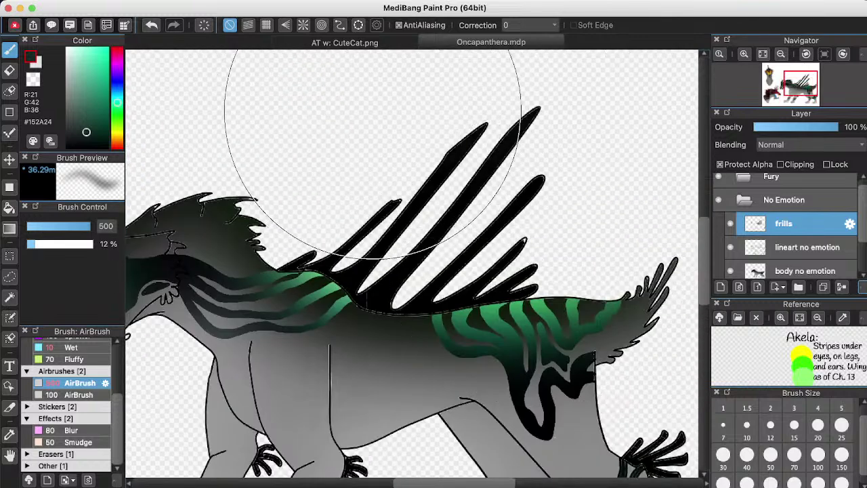
pyautogui.moveTo(372, 111); pyautogui.dragTo(407, 162)
pyautogui.press('super+z')
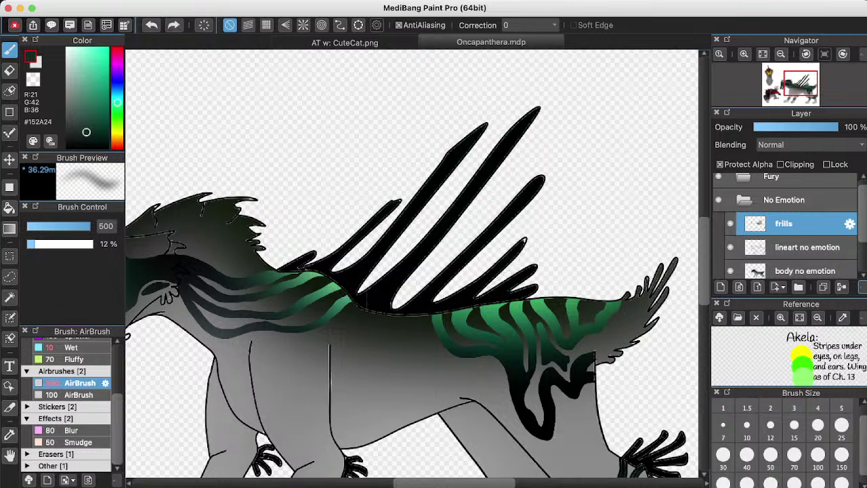
pyautogui.click(66, 244)
pyautogui.moveTo(406, 144)
pyautogui.mouseDown()
pyautogui.moveTo(454, 157)
pyautogui.moveTo(354, 126)
pyautogui.moveTo(397, 77)
pyautogui.moveTo(661, 290)
pyautogui.mouseUp()
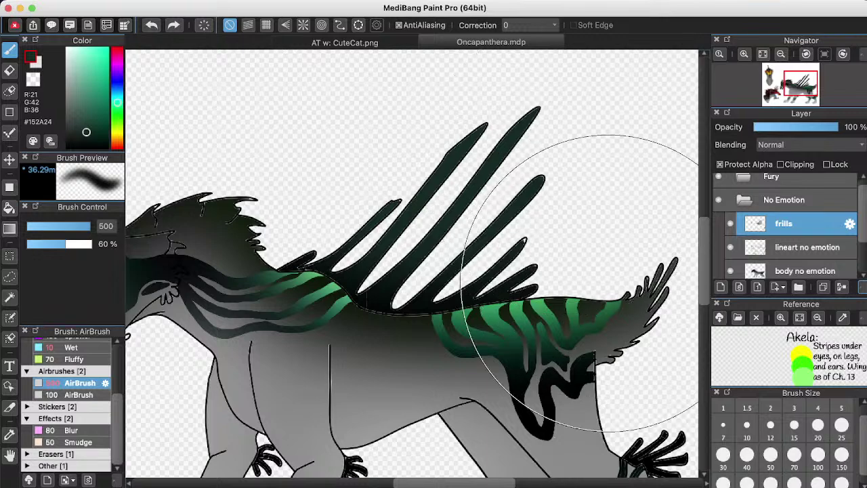
# Set the airbrush size to 150 and shade the hind-leg frill with the dark green.
pyautogui.scroll(-5, 630, 268)
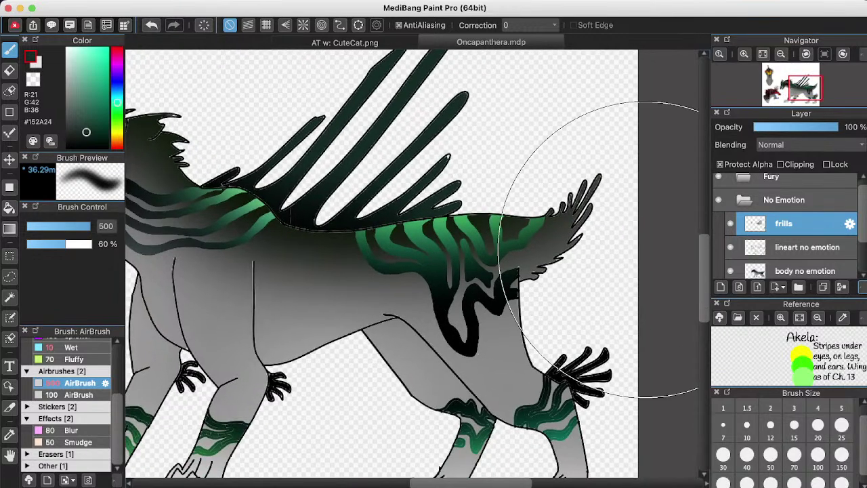
pyautogui.click(770, 455)
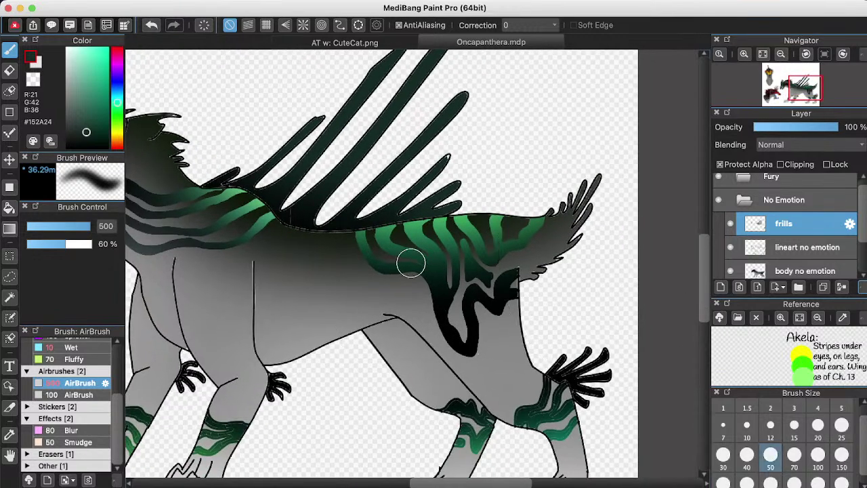
pyautogui.press(']')
pyautogui.press(']')
pyautogui.press(']')
pyautogui.press(']')
pyautogui.press(']')
pyautogui.press(']')
pyautogui.press('[')
pyautogui.press('[')
pyautogui.press('[')
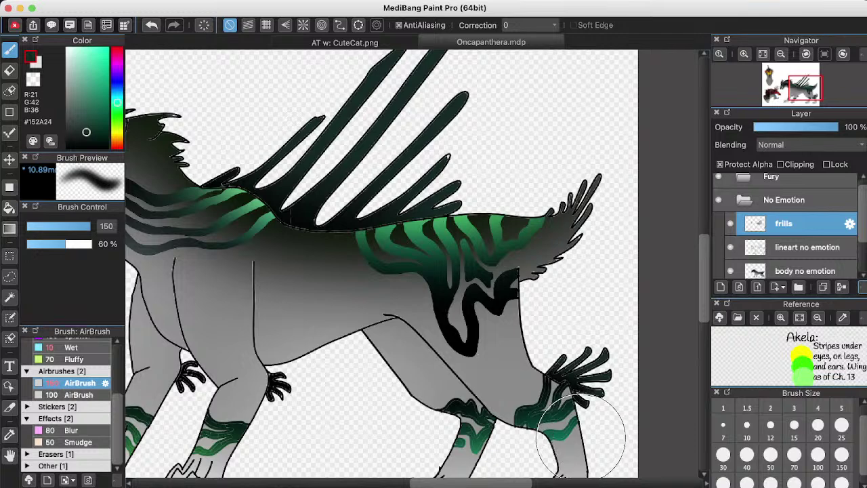
# Reduce the airbrush size to 50 and shade the small front-leg and head frills with the dark green.
pyautogui.scroll(-2, 394, 361)
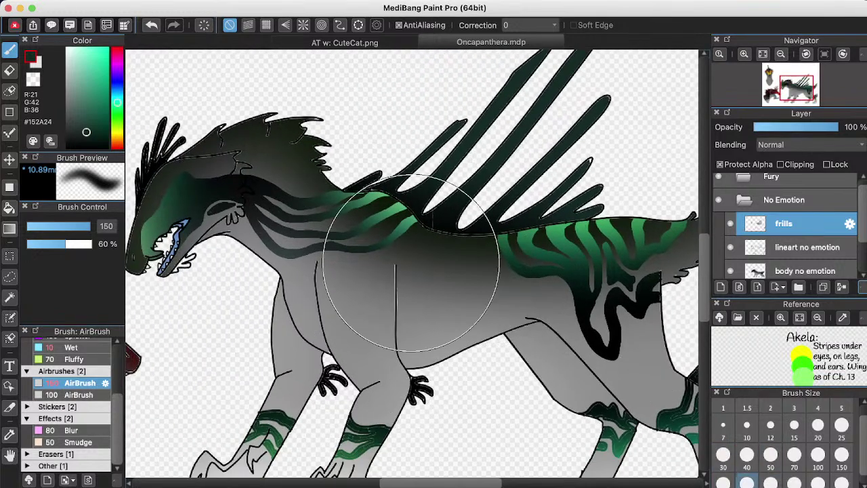
pyautogui.press('[')
pyautogui.press('[')
pyautogui.press('[')
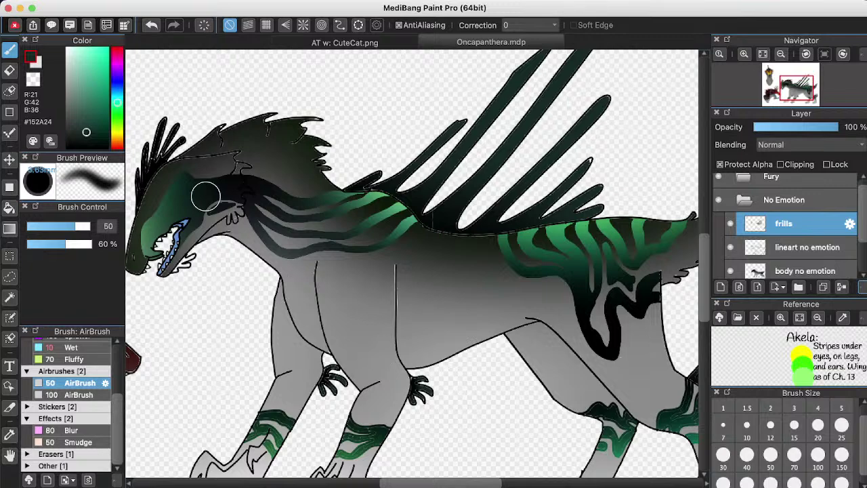
pyautogui.moveTo(206, 197); pyautogui.dragTo(293, 238)
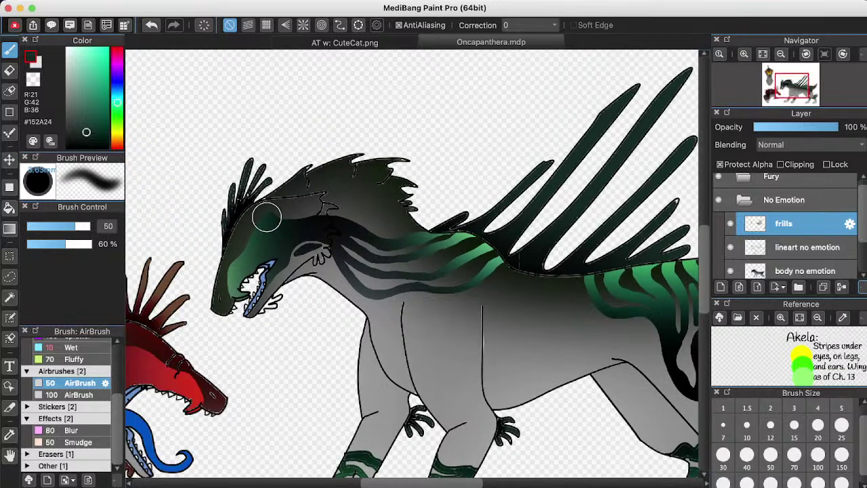
# Sample the lighter green #4A815B from the face marking and airbrush it onto the tips of the head frills.
pyautogui.scroll(5, 229, 272)
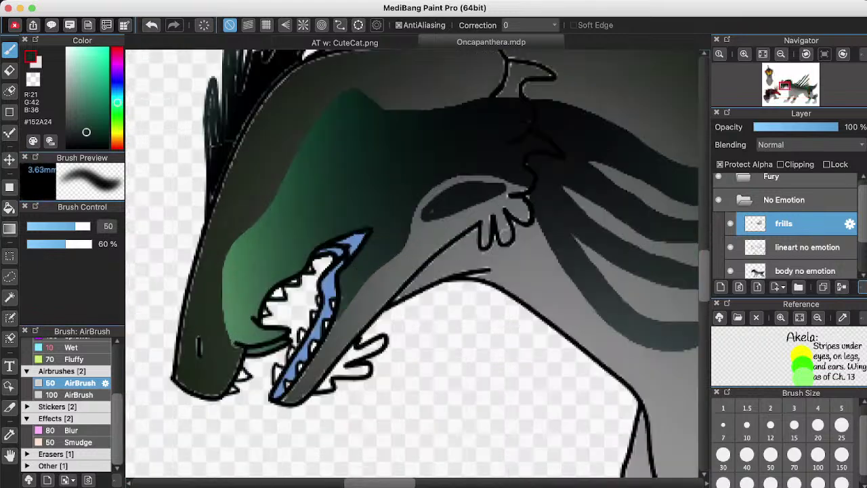
pyautogui.keyDown('alt'); pyautogui.click(224, 271); pyautogui.keyUp('alt')
pyautogui.scroll(-5, 223, 271)
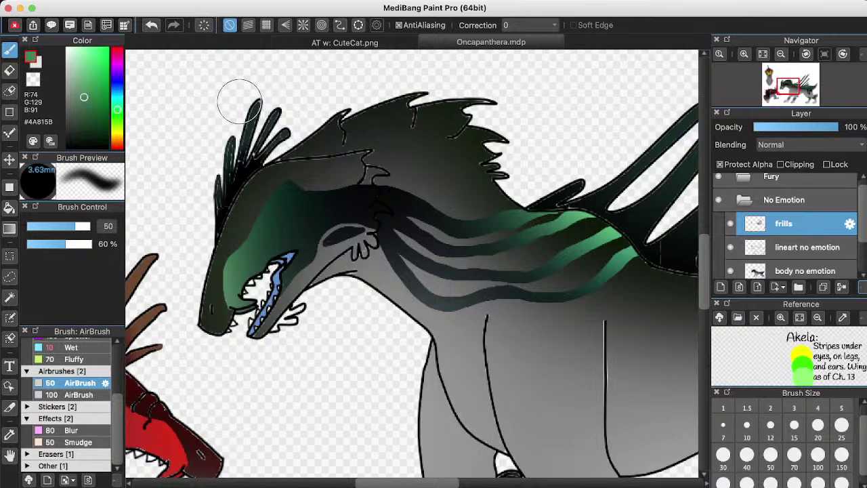
pyautogui.moveTo(230, 105)
pyautogui.mouseDown()
pyautogui.moveTo(296, 131)
pyautogui.moveTo(209, 136)
pyautogui.moveTo(201, 182)
pyautogui.mouseUp()
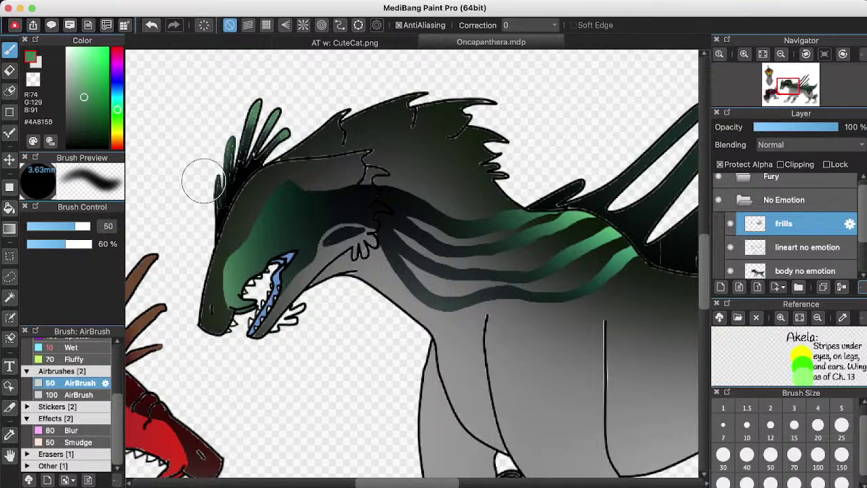
# Enlarge the airbrush to 200, shade the tall back frills' tips with #4A815B, and return the airbrush size to 50.
pyautogui.moveTo(634, 204)
pyautogui.mouseDown()
pyautogui.moveTo(358, 407)
pyautogui.moveTo(314, 427)
pyautogui.moveTo(281, 392)
pyautogui.mouseUp()
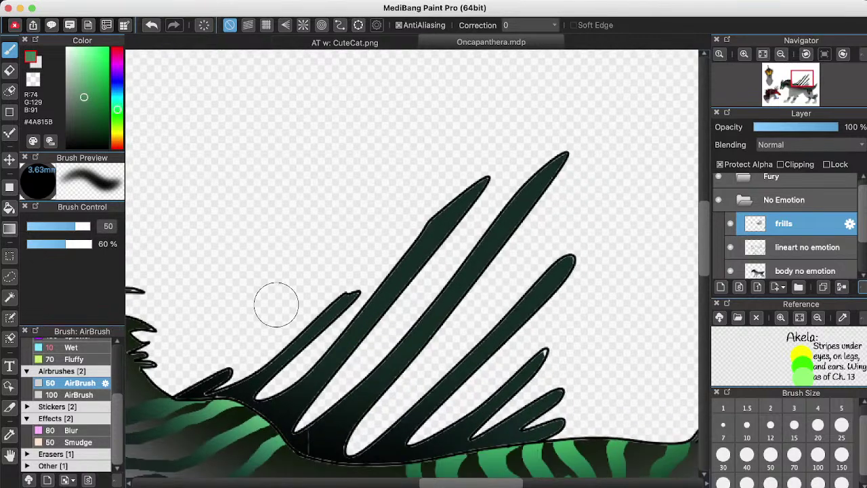
pyautogui.press(']')
pyautogui.press(']')
pyautogui.press(']')
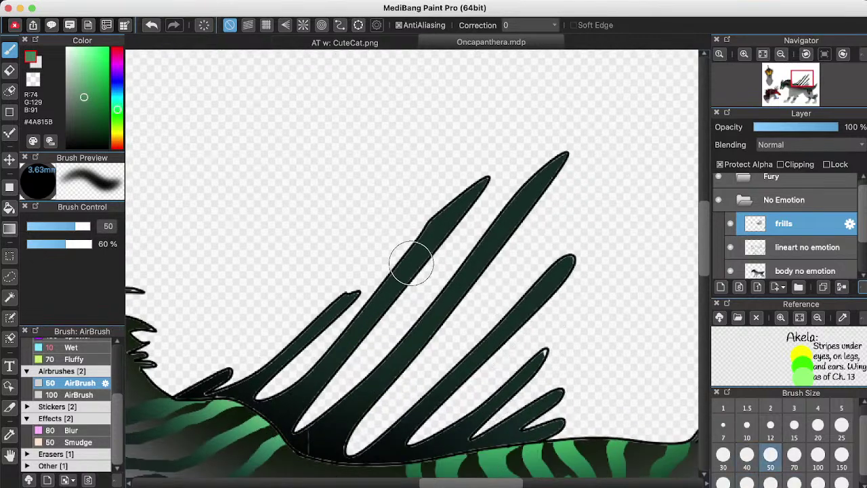
pyautogui.press(']')
pyautogui.press(']')
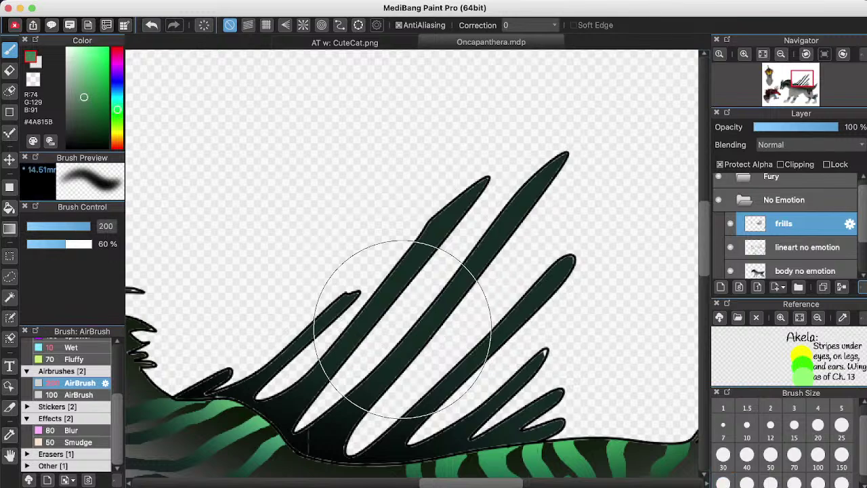
pyautogui.scroll(-2, 402, 330)
pyautogui.moveTo(348, 290)
pyautogui.mouseDown()
pyautogui.moveTo(382, 296)
pyautogui.moveTo(338, 307)
pyautogui.moveTo(424, 269)
pyautogui.moveTo(398, 279)
pyautogui.moveTo(527, 290)
pyautogui.moveTo(434, 291)
pyautogui.moveTo(486, 337)
pyautogui.moveTo(414, 313)
pyautogui.moveTo(489, 364)
pyautogui.mouseUp()
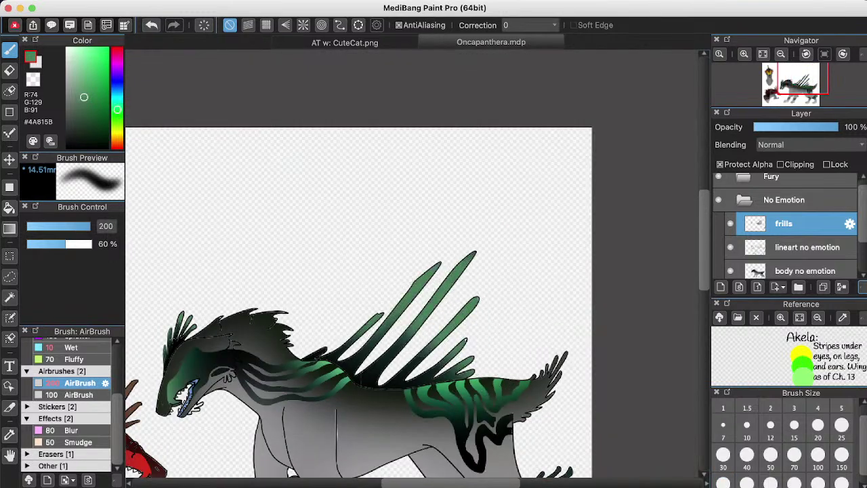
pyautogui.scroll(-3, 528, 352)
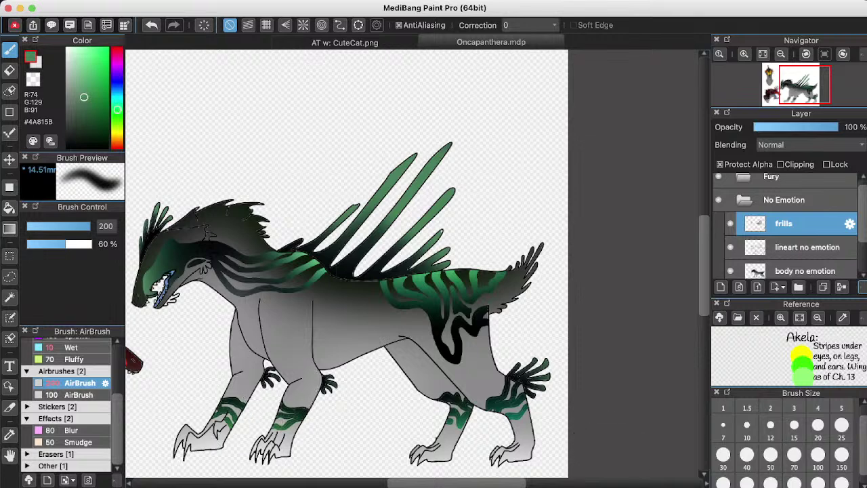
pyautogui.click(770, 455)
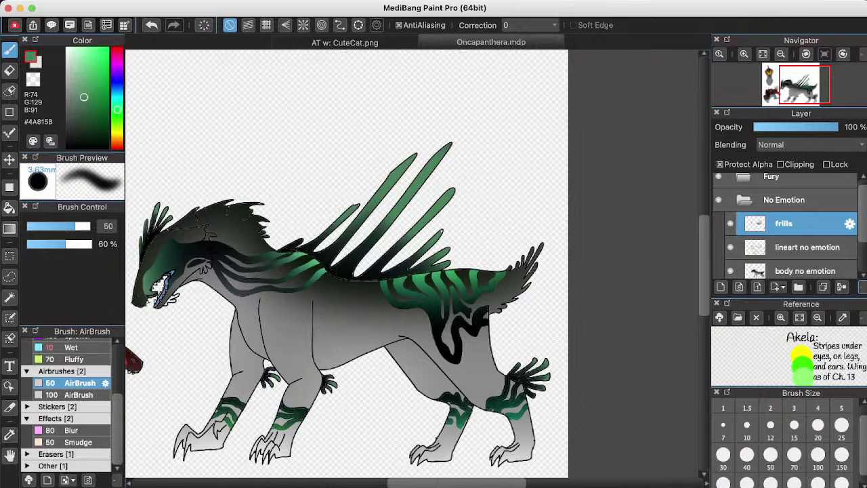
# Try narrow yellow #E2FF00 bands across the tall back frills with the size 7 Pen (Fade In/Out).
pyautogui.click(117, 137)
pyautogui.click(117, 130)
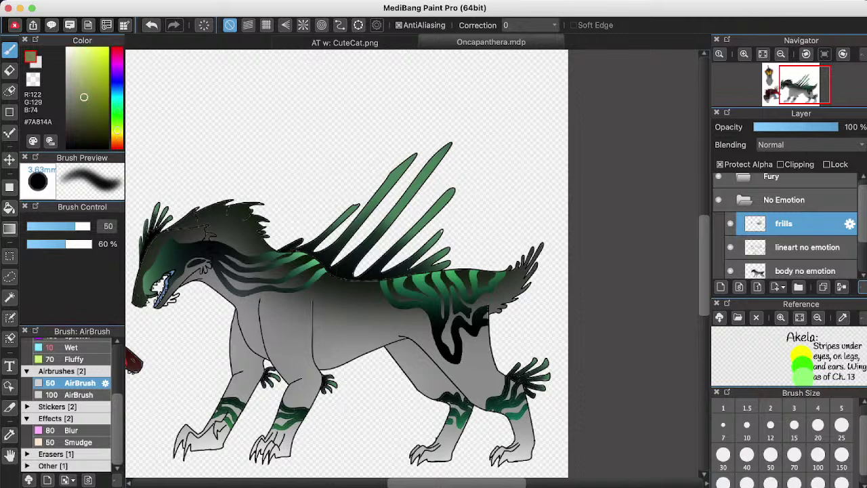
pyautogui.moveTo(86, 104); pyautogui.dragTo(107, 48)
pyautogui.scroll(5, 67, 418)
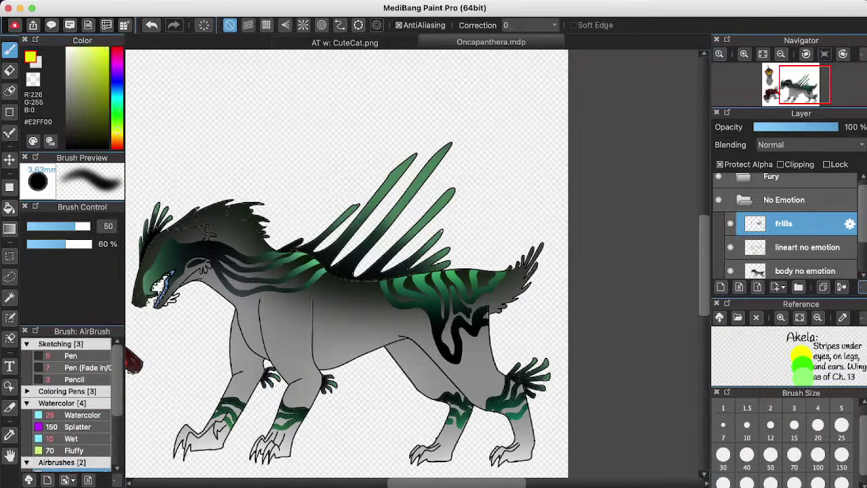
pyautogui.click(80, 368)
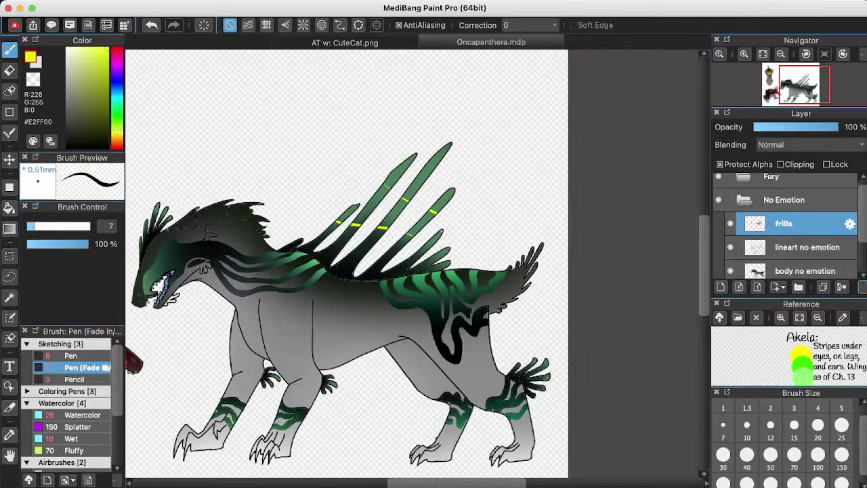
# Undo all the yellow bands on the back frills.
pyautogui.press('super+z')
pyautogui.press('super+z')
pyautogui.press('super+z')
pyautogui.press('super+z')
pyautogui.press('super+z')
pyautogui.press('super+z')
pyautogui.press('super+z')
# Place the frills layer beneath the No Emotion lineart, duplicate it and merge the copy down.
pyautogui.hscroll(-5, 413, 264)
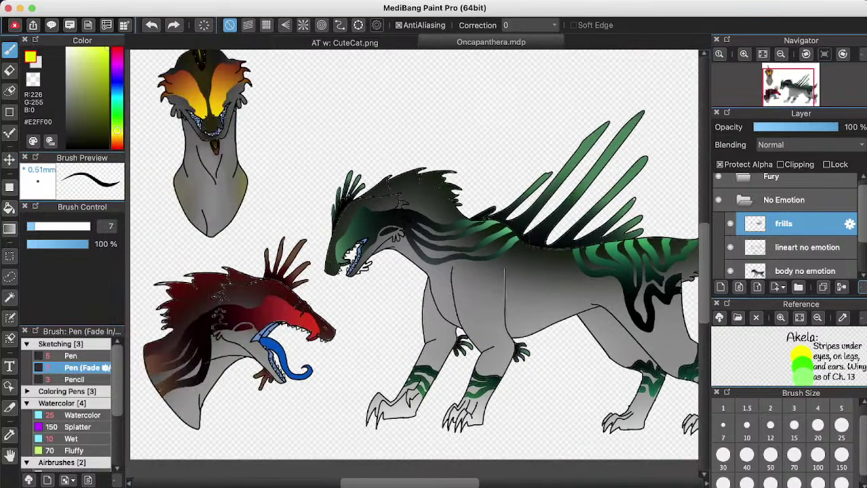
pyautogui.moveTo(783, 223); pyautogui.dragTo(784, 256)
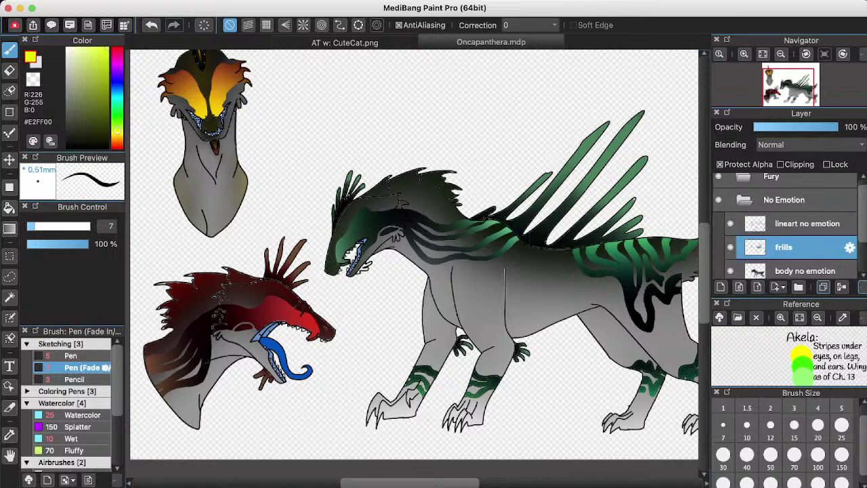
pyautogui.click(823, 286)
pyautogui.click(841, 287)
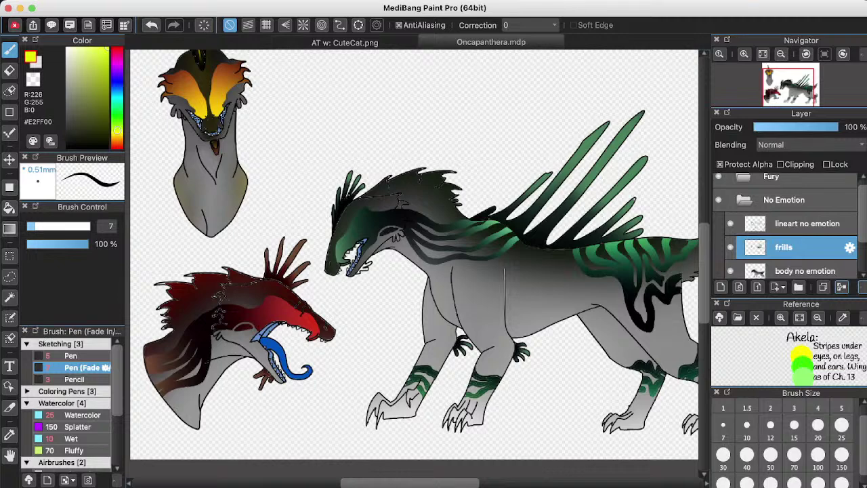
# Turn off alpha protection on the frills layer and bucket-fill the small chin frills with black #000000.
pyautogui.scroll(2, 378, 313)
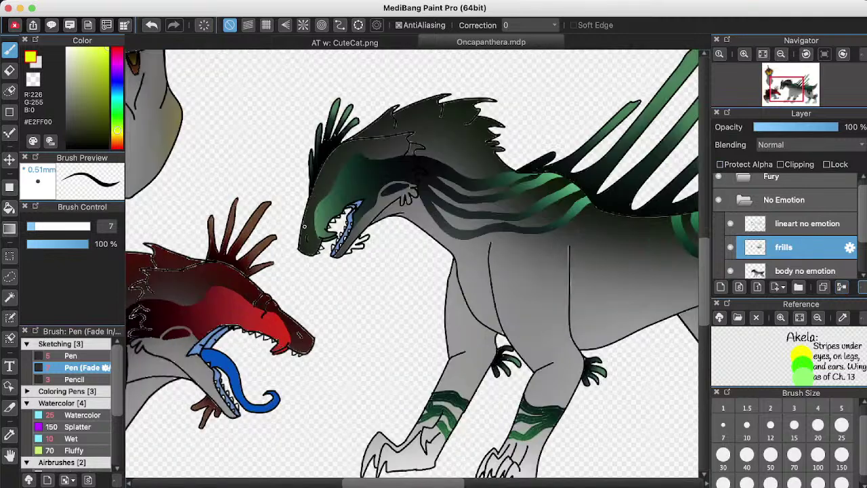
pyautogui.scroll(3, 304, 226)
pyautogui.click(67, 146)
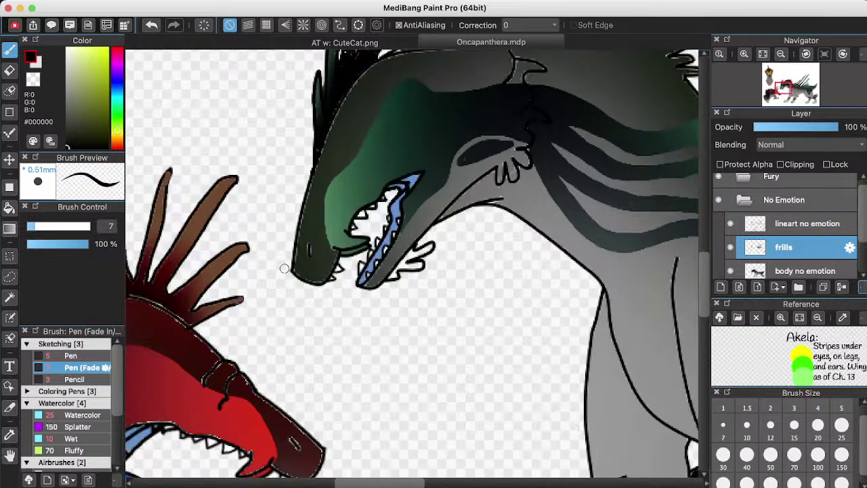
pyautogui.press('g')
pyautogui.click(414, 258)
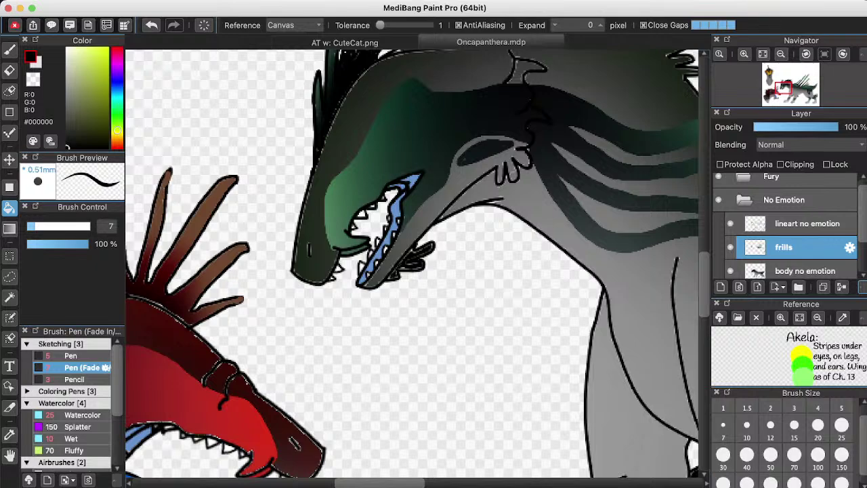
pyautogui.scroll(5, 413, 265)
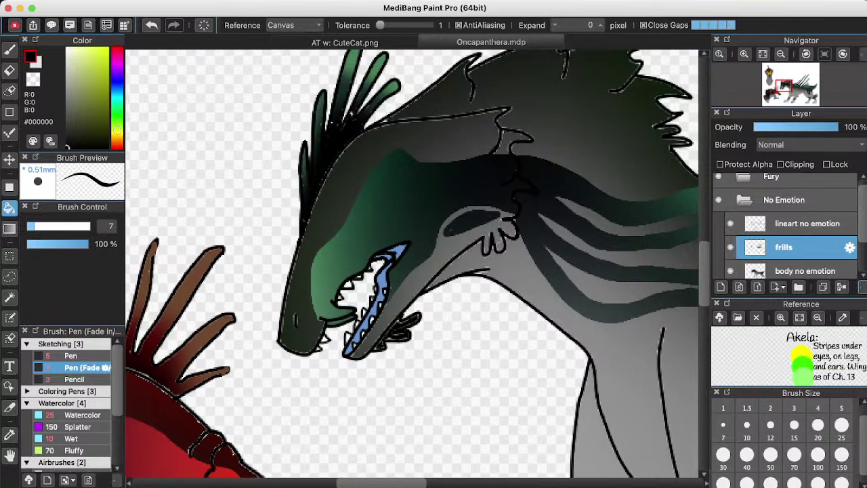
# Sample dark green #13211D, undo the stray airbrush stroke, protect the frills layer's alpha and shade the chin frills with the size 50 airbrush.
pyautogui.scroll(1, 413, 264)
pyautogui.hscroll(4, 413, 264)
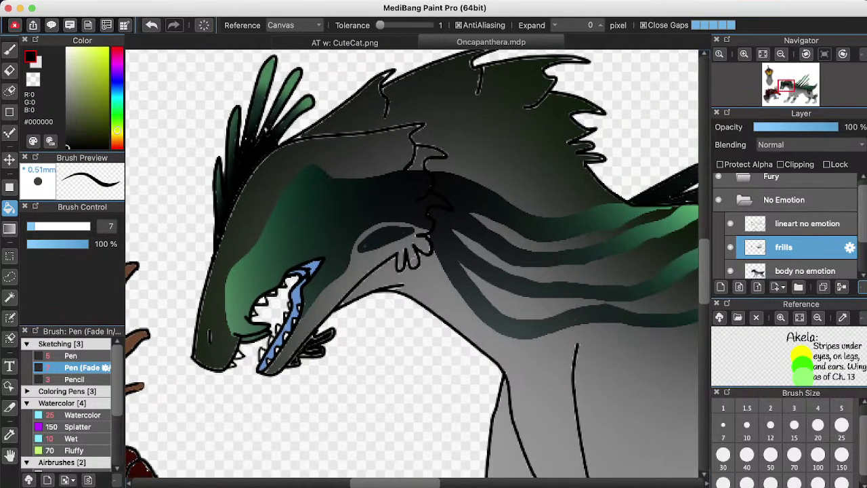
pyautogui.rightClick(389, 238)
pyautogui.scroll(-5, 71, 399)
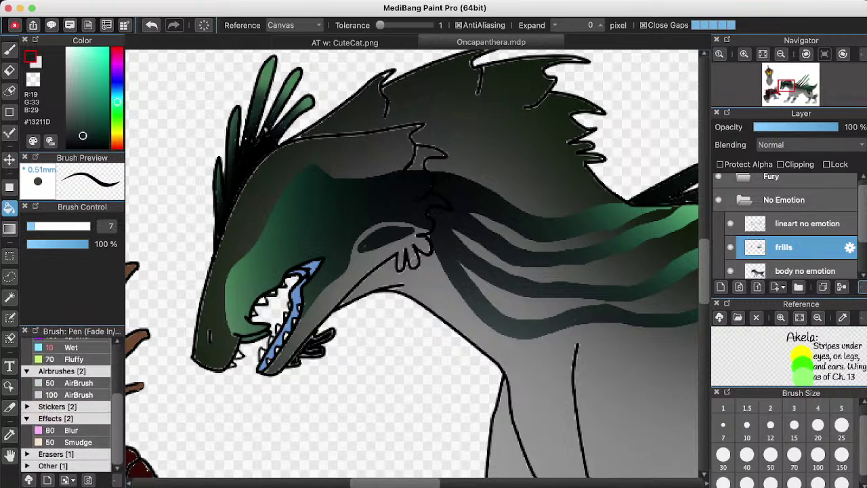
pyautogui.click(71, 394)
pyautogui.click(77, 383)
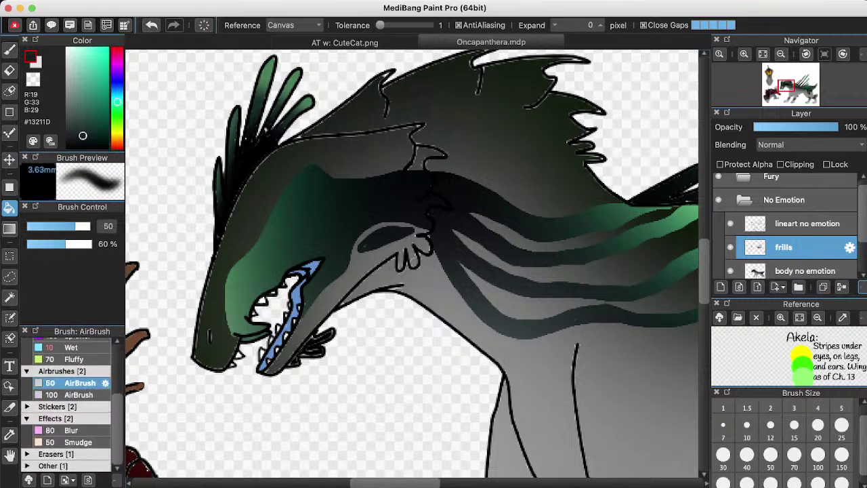
pyautogui.press('b')
pyautogui.moveTo(338, 367)
pyautogui.mouseDown()
pyautogui.moveTo(319, 367)
pyautogui.moveTo(319, 377)
pyautogui.mouseUp()
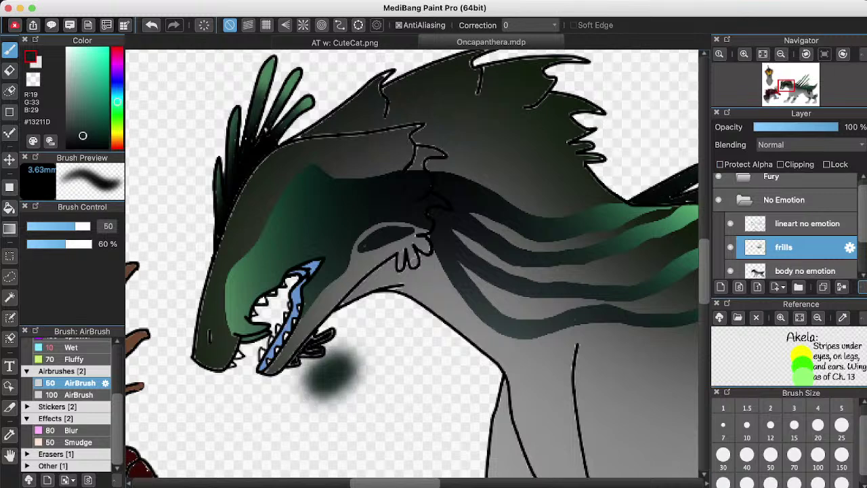
pyautogui.press('super+z')
pyautogui.click(719, 164)
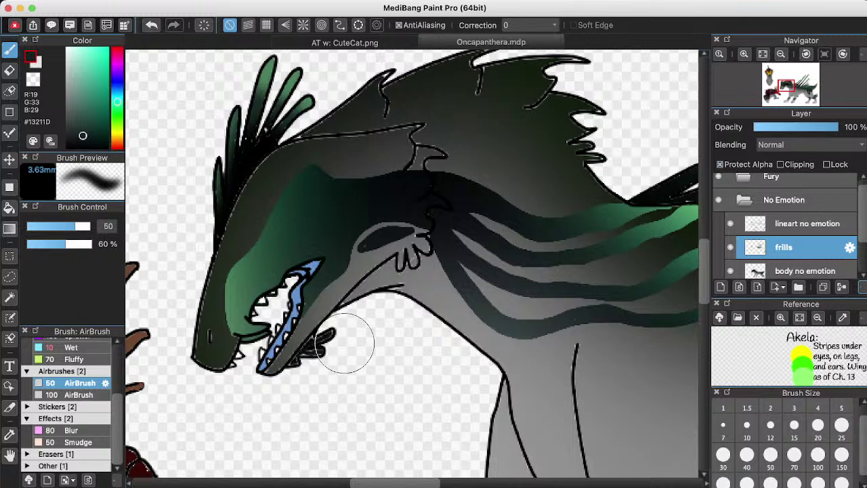
pyautogui.moveTo(333, 364)
pyautogui.mouseDown()
pyautogui.moveTo(264, 328)
pyautogui.moveTo(227, 288)
pyautogui.mouseUp()
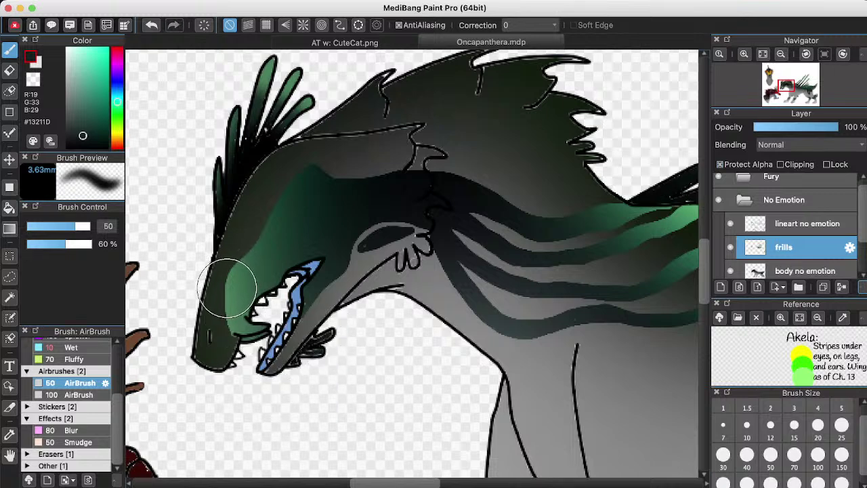
# Sample lighter green #4A815B from the face marking and airbrush it onto the tips of the chin frills.
pyautogui.rightClick(227, 288)
pyautogui.moveTo(331, 377); pyautogui.dragTo(337, 346)
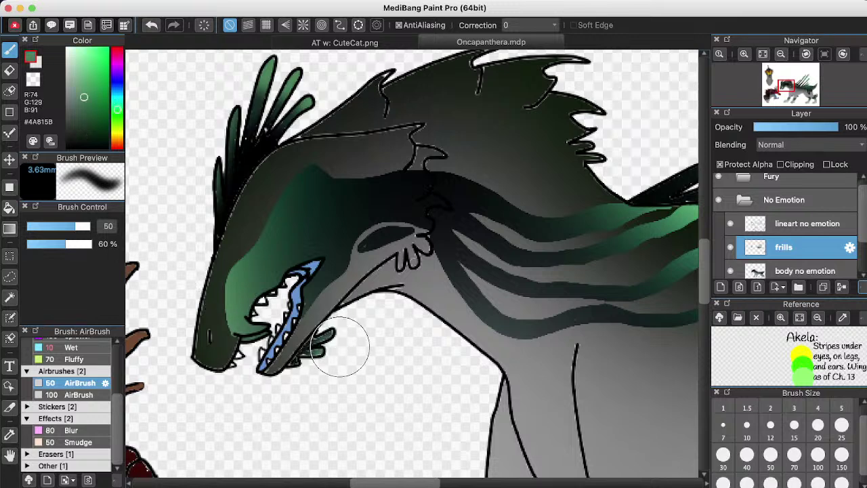
pyautogui.moveTo(329, 381)
pyautogui.mouseDown()
pyautogui.moveTo(310, 382)
pyautogui.moveTo(342, 359)
pyautogui.moveTo(360, 328)
pyautogui.moveTo(351, 343)
pyautogui.mouseUp()
# Duplicate the frills layer and merge the copy down into the original frills layer.
pyautogui.scroll(-3, 363, 417)
pyautogui.scroll(-1, 412, 264)
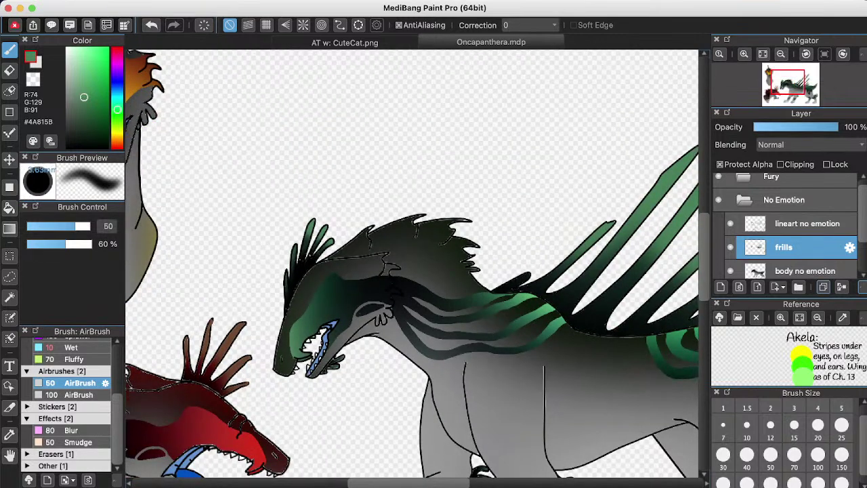
pyautogui.click(841, 286)
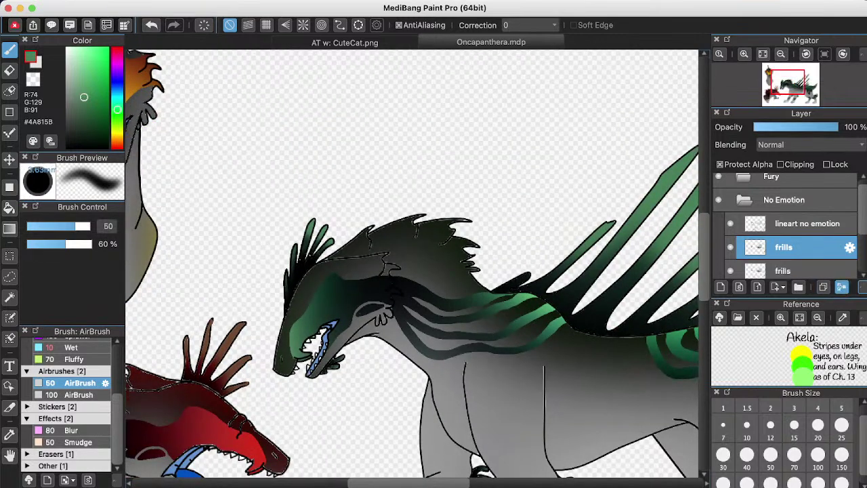
pyautogui.hotkey('ctrl', 'z')
pyautogui.scroll(-4, 242, 313)
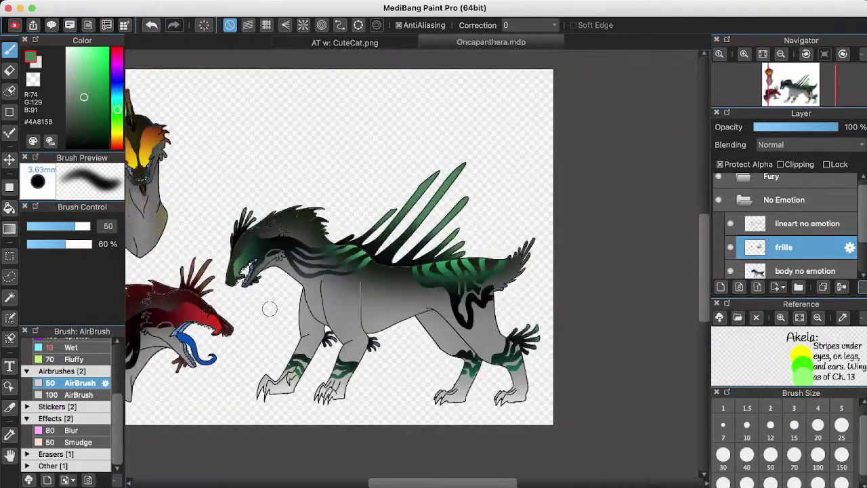
pyautogui.hscroll(-5, 269, 309)
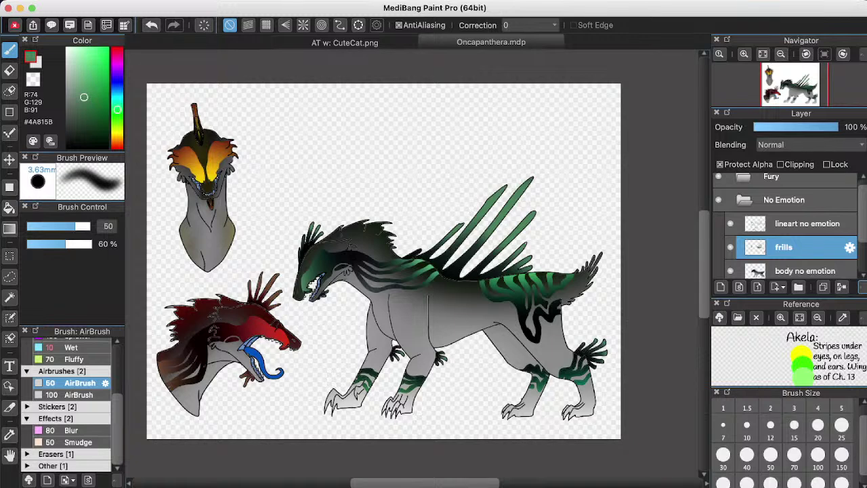
# Collapse the No Emotion folder, add a new layer and place it at the bottom of the stack beneath the Curious folder.
pyautogui.scroll(-3, 785, 227)
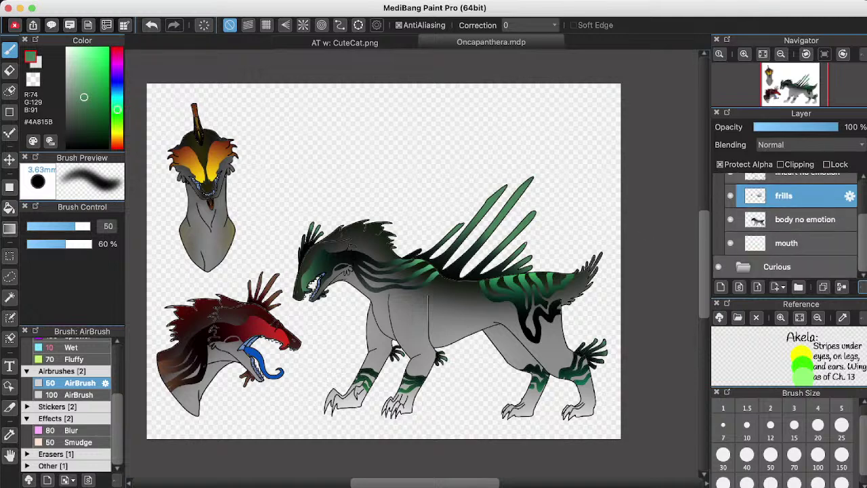
pyautogui.scroll(4, 786, 227)
pyautogui.click(744, 208)
pyautogui.click(721, 287)
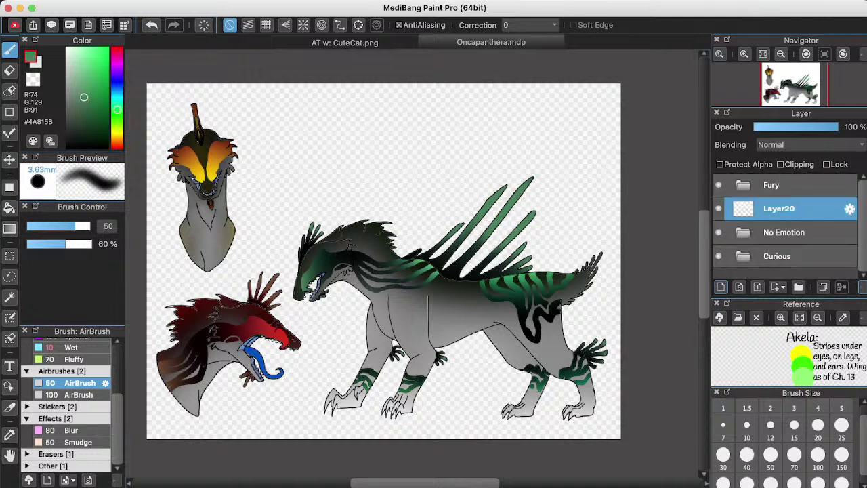
pyautogui.moveTo(779, 209)
pyautogui.mouseDown()
pyautogui.moveTo(779, 190)
pyautogui.moveTo(779, 267)
pyautogui.mouseUp()
# Draw a tall black ellipse outline above the green creature's back on the new layer, using the size 5 Pen.
pyautogui.scroll(3, 71, 408)
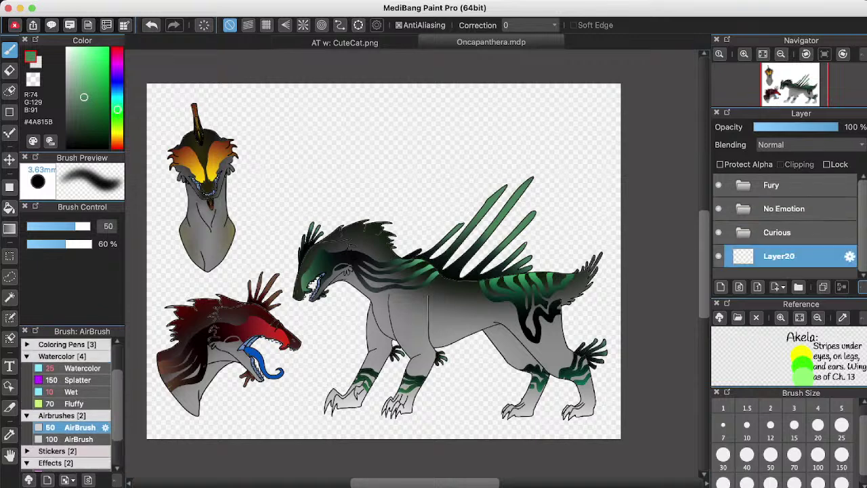
pyautogui.scroll(2, 68, 403)
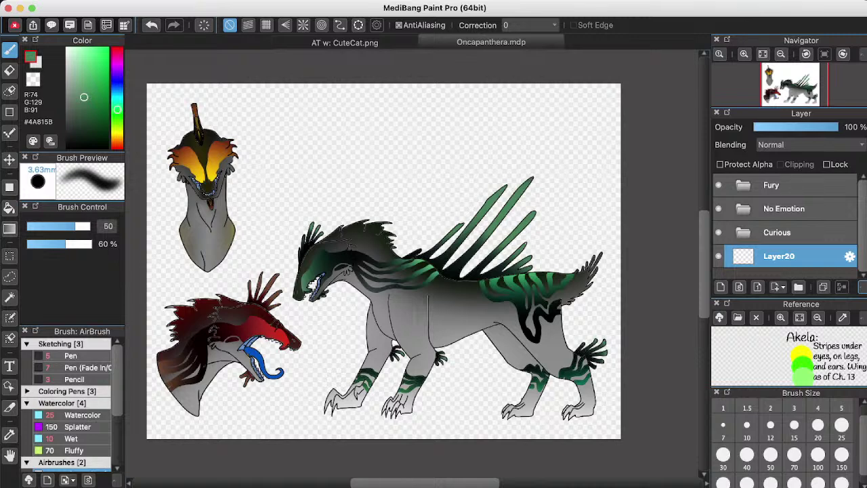
pyautogui.click(71, 355)
pyautogui.moveTo(81, 87); pyautogui.dragTo(67, 148)
pyautogui.click(9, 112)
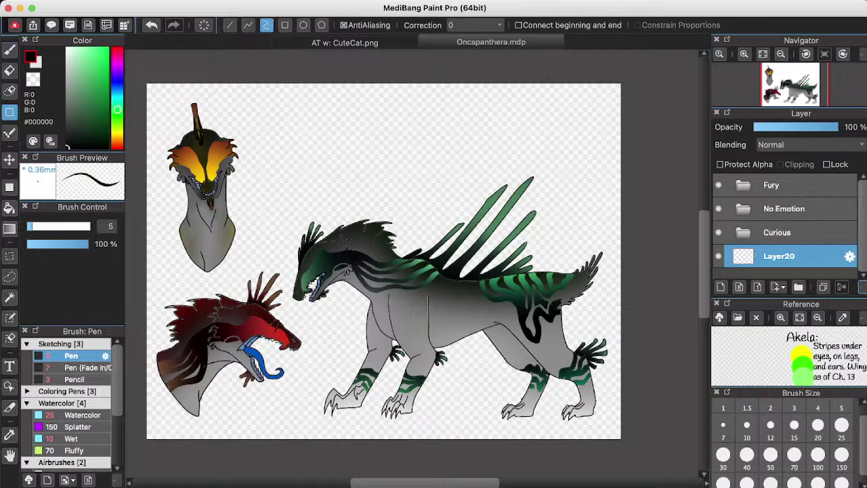
pyautogui.click(303, 25)
pyautogui.moveTo(385, 119)
pyautogui.mouseDown()
pyautogui.moveTo(470, 192)
pyautogui.moveTo(455, 208)
pyautogui.moveTo(458, 226)
pyautogui.moveTo(442, 222)
pyautogui.mouseUp()
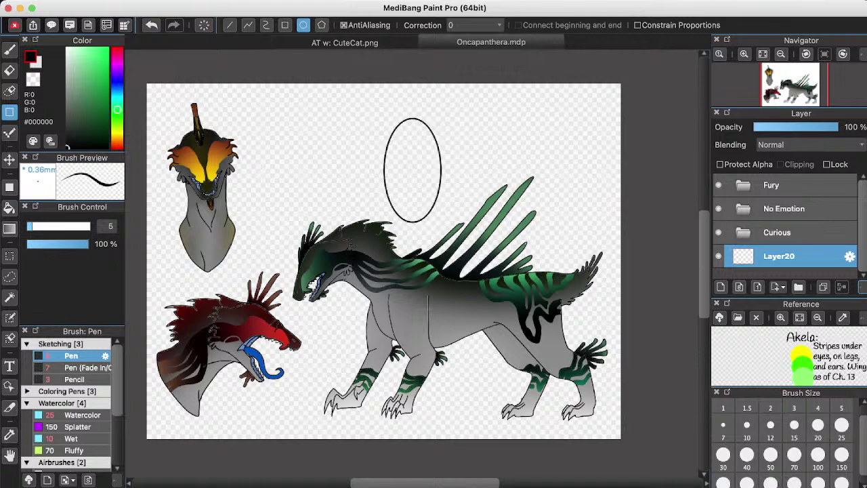
# Draw a bulging curve from the ellipse's upper left side down to its bottom centre with the Curve tool.
pyautogui.scroll(2, 416, 157)
pyautogui.scroll(3, 417, 156)
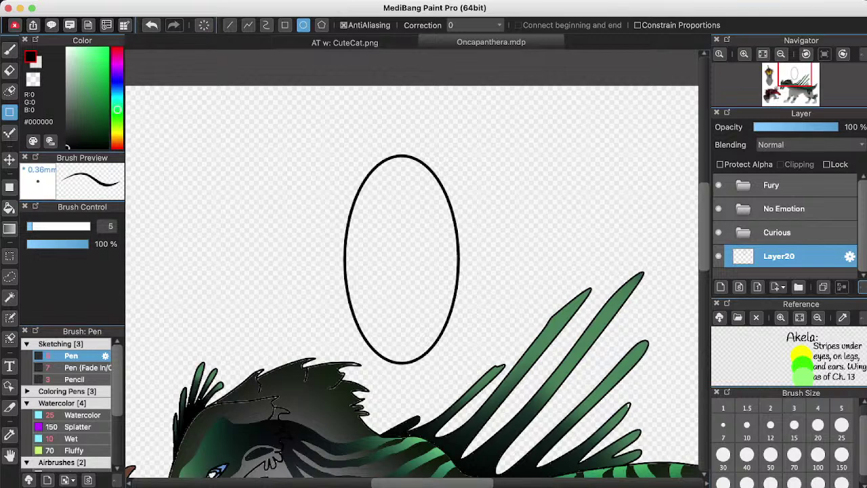
pyautogui.click(266, 25)
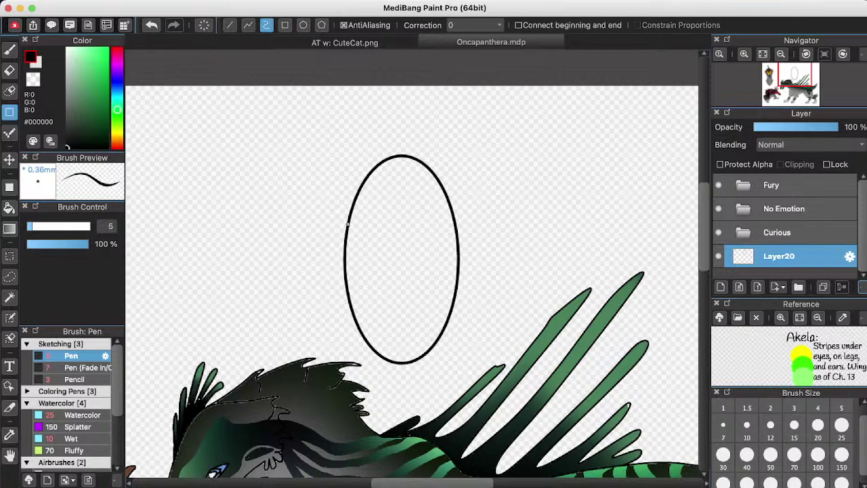
pyautogui.click(347, 224)
pyautogui.click(333, 269)
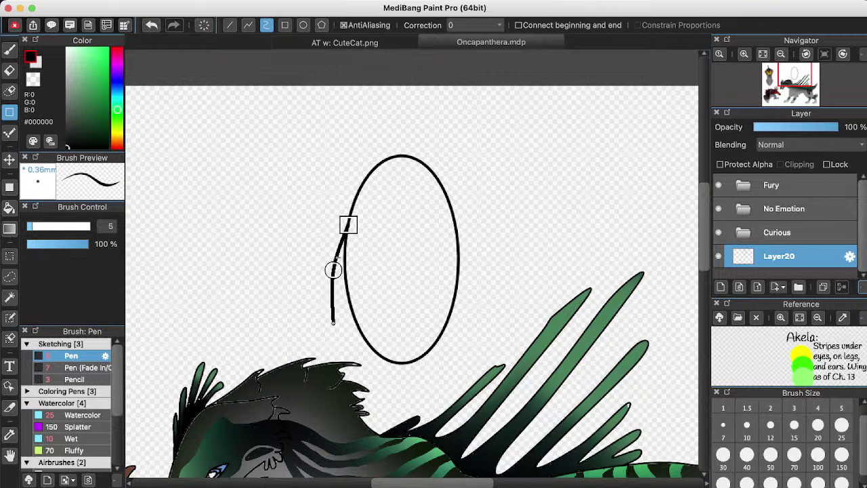
pyautogui.click(334, 323)
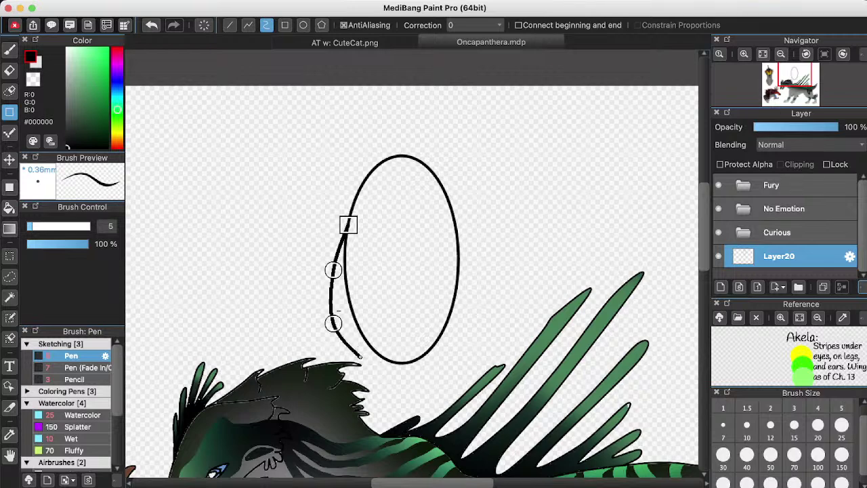
pyautogui.click(360, 357)
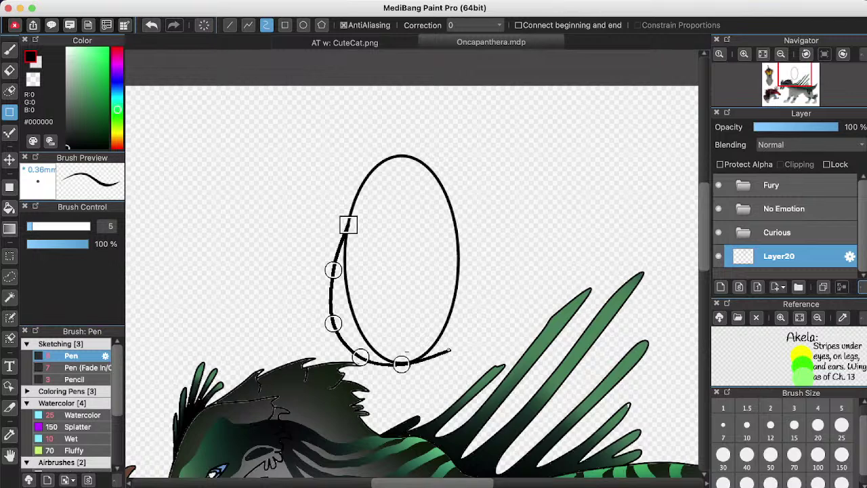
pyautogui.press('Return')
# Erase the ellipse's right half and its inner lower left arc using the transparent colour with a size 70 Pen.
pyautogui.press('e')
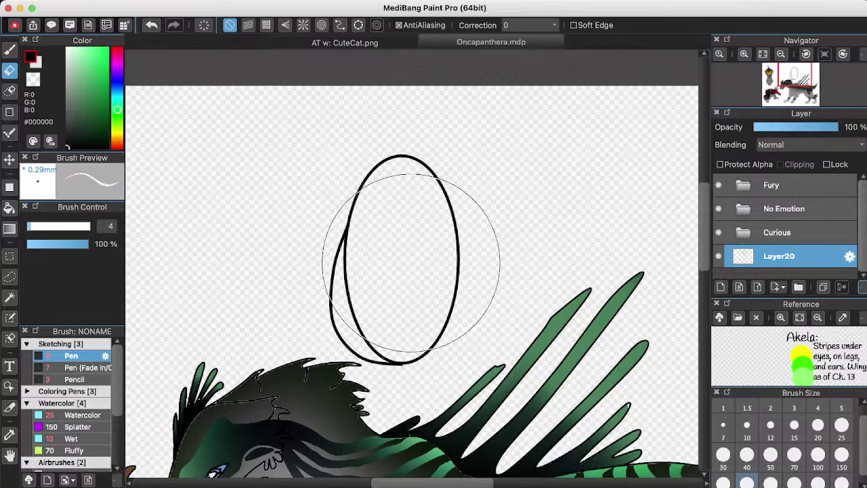
pyautogui.click(9, 111)
pyautogui.click(230, 25)
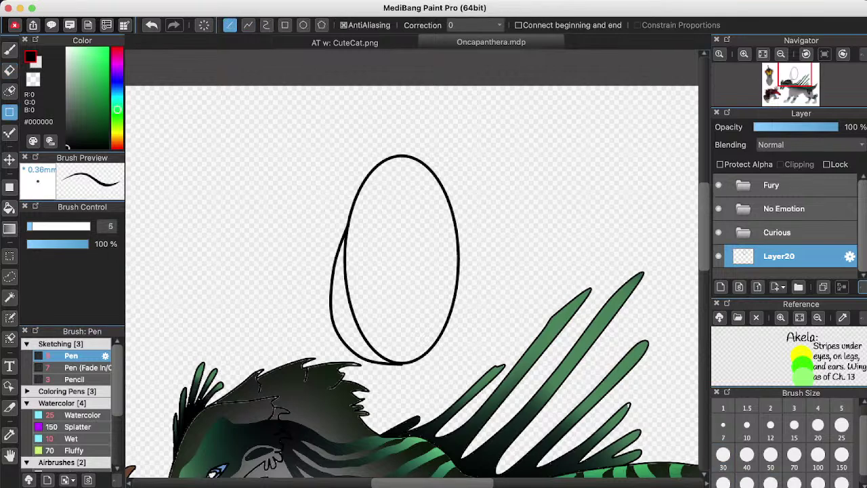
pyautogui.click(33, 80)
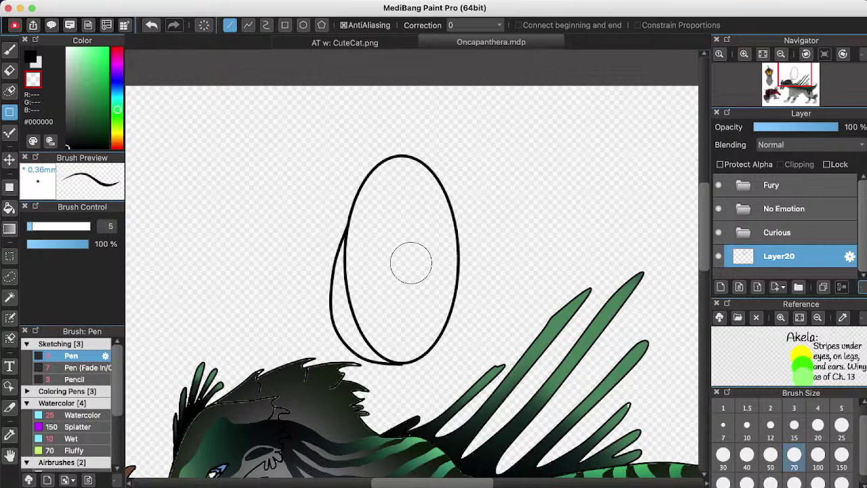
pyautogui.click(793, 457)
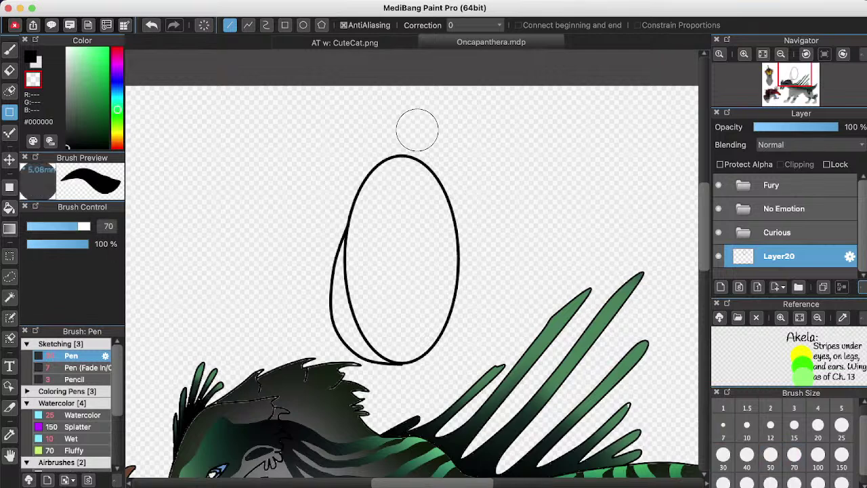
pyautogui.moveTo(417, 130); pyautogui.dragTo(420, 356)
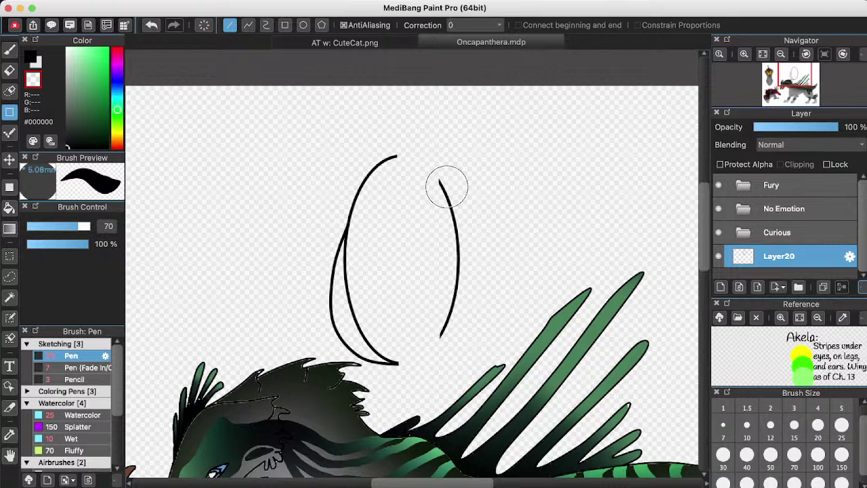
pyautogui.moveTo(447, 183); pyautogui.dragTo(445, 345)
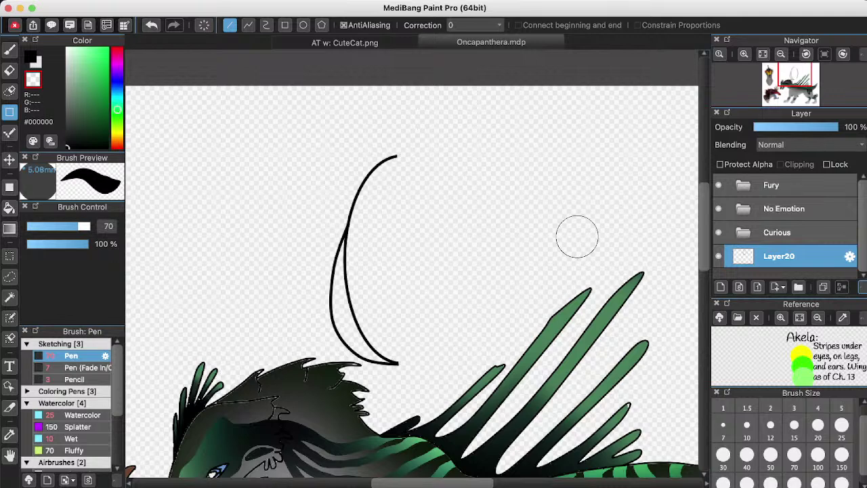
pyautogui.press('b')
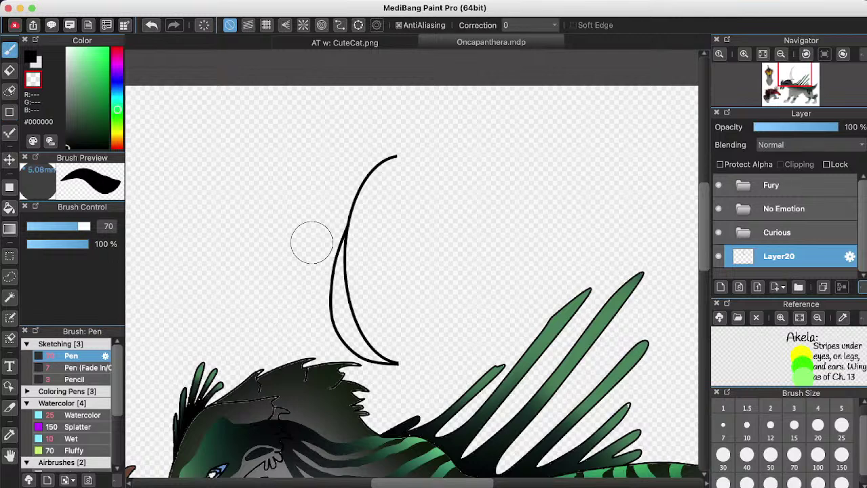
pyautogui.moveTo(372, 248)
pyautogui.mouseDown()
pyautogui.moveTo(357, 285)
pyautogui.moveTo(355, 271)
pyautogui.moveTo(367, 239)
pyautogui.moveTo(360, 325)
pyautogui.moveTo(396, 343)
pyautogui.moveTo(409, 335)
pyautogui.mouseUp()
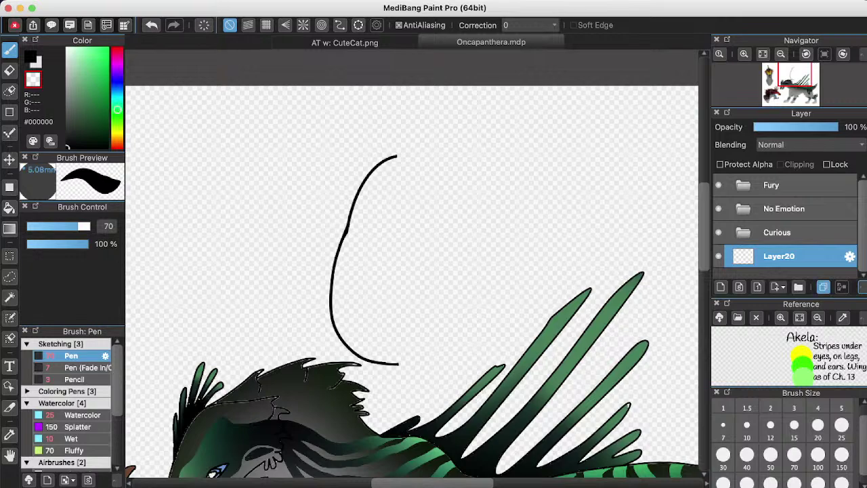
# Duplicate the half outline's layer, flip the copy horizontally, align it to complete the egg shape and merge it down.
pyautogui.click(822, 286)
pyautogui.press('super+t')
pyautogui.click(452, 453)
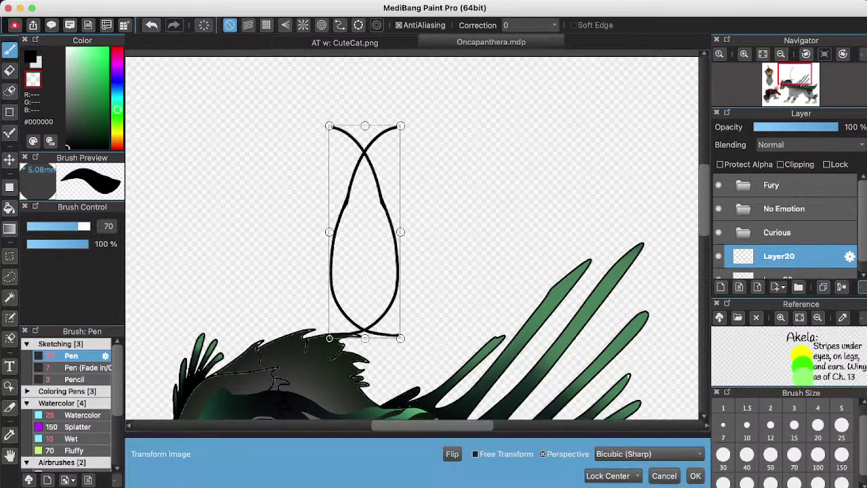
pyautogui.moveTo(365, 231); pyautogui.dragTo(429, 231)
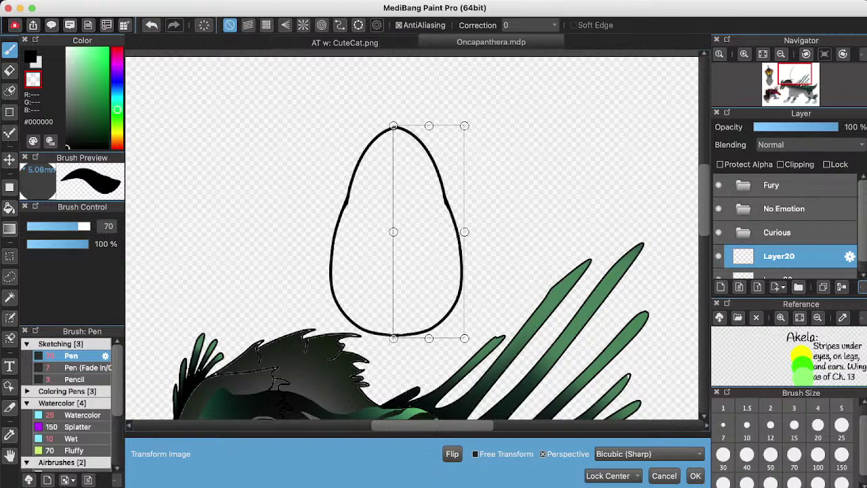
pyautogui.press('Return')
pyautogui.scroll(-1, 786, 230)
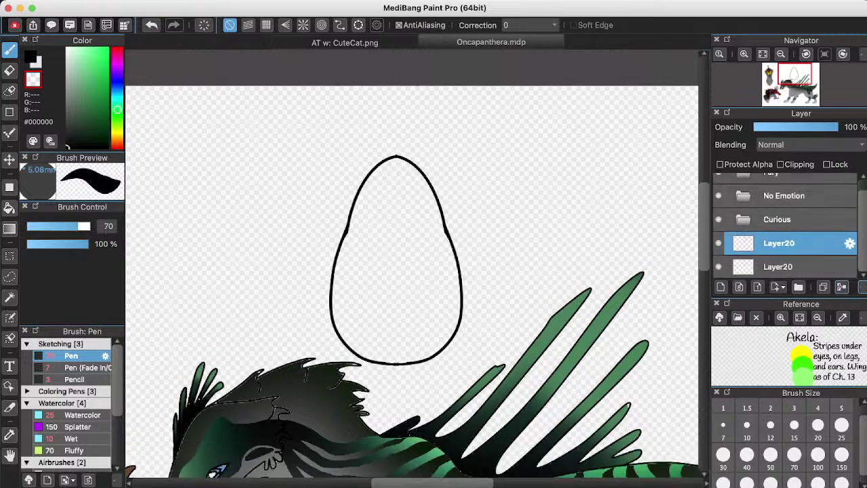
pyautogui.click(841, 287)
pyautogui.scroll(-2, 369, 330)
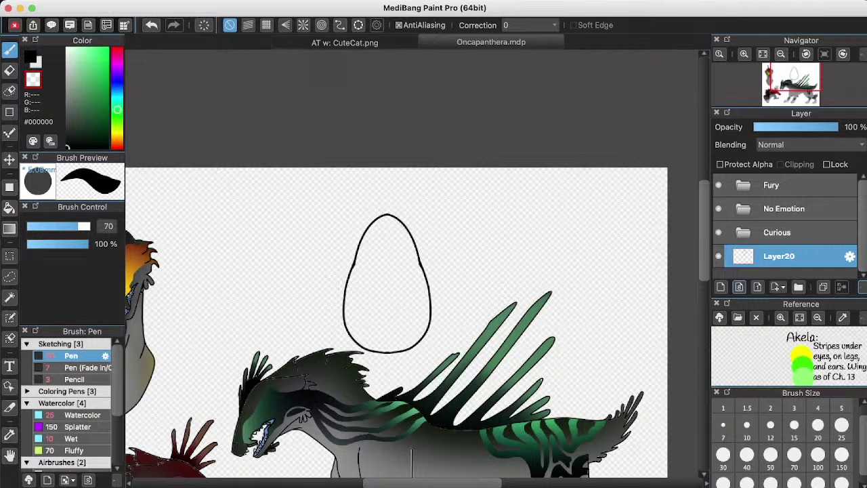
# Create a layer folder named egg and move the egg outline's layer into it.
pyautogui.click(798, 286)
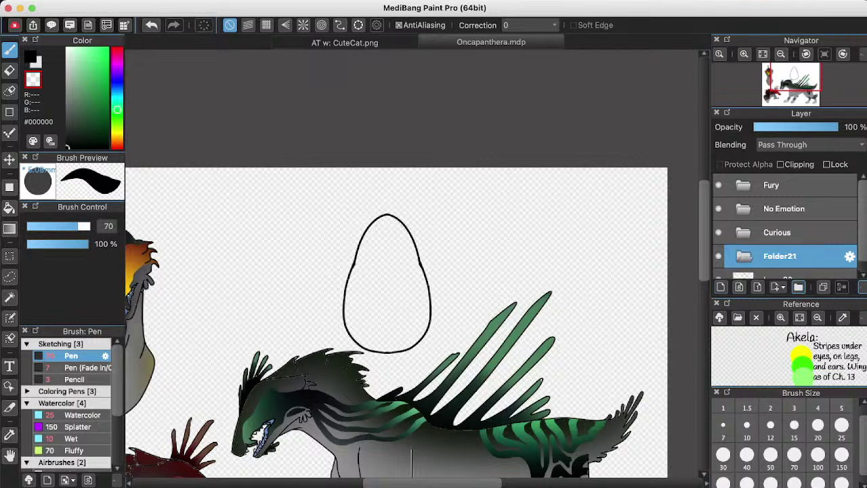
pyautogui.press('g')
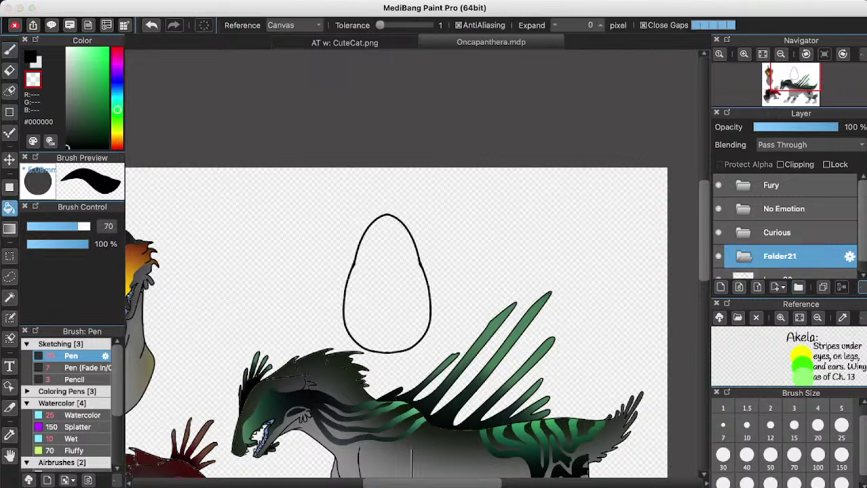
pyautogui.press('Return')
pyautogui.scroll(-2, 407, 305)
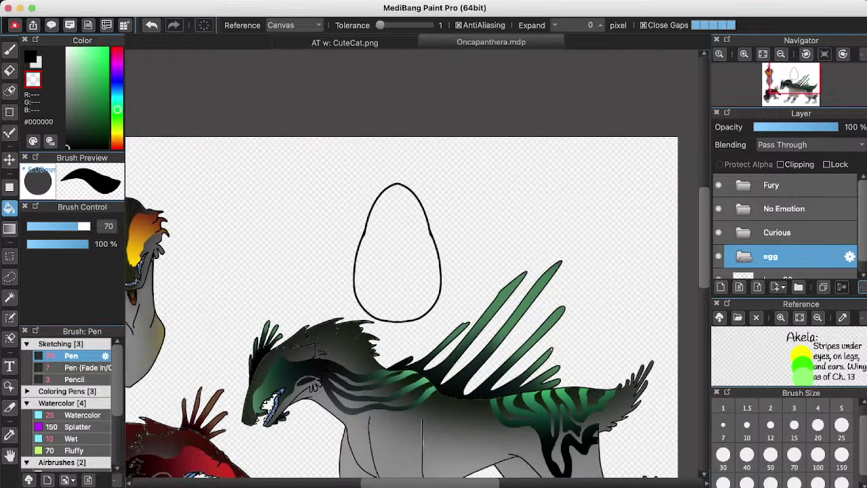
pyautogui.scroll(-1, 786, 244)
pyautogui.moveTo(779, 267); pyautogui.dragTo(779, 244)
pyautogui.scroll(-1, 406, 304)
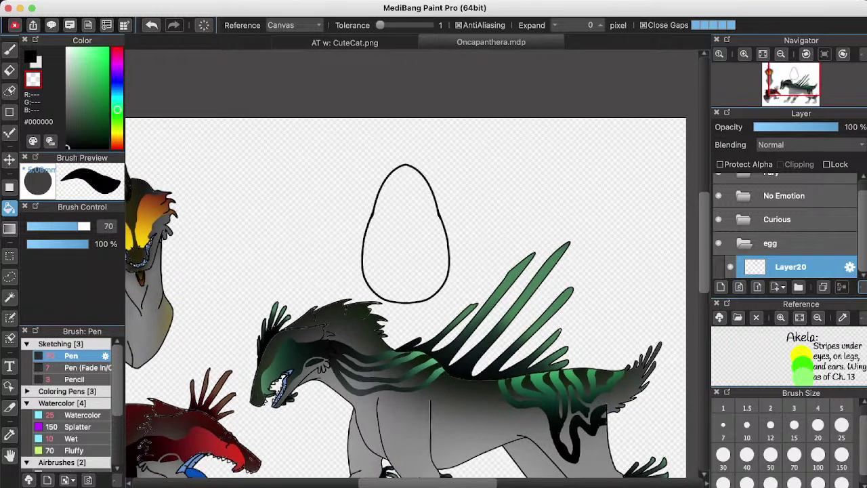
pyautogui.press('super+Tab')
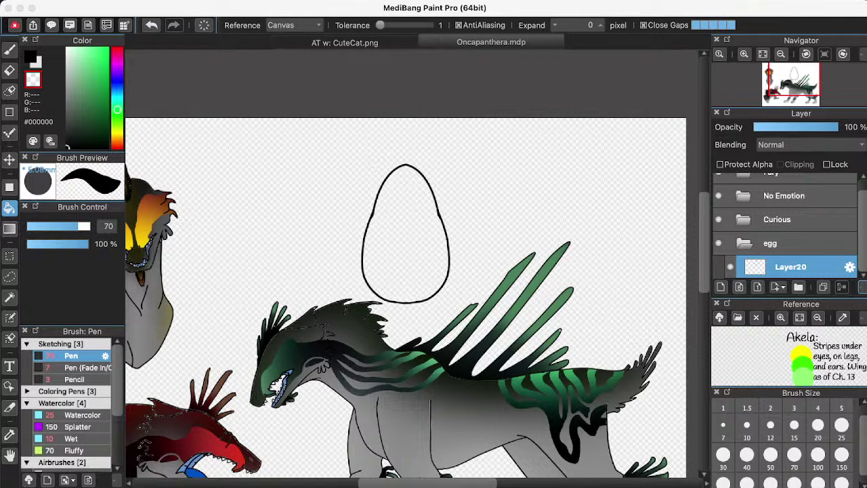
pyautogui.press('super+Tab')
# Add a layer above the egg outline, naming the outline layer lineart and the new layer colour.
pyautogui.scroll(5, 376, 235)
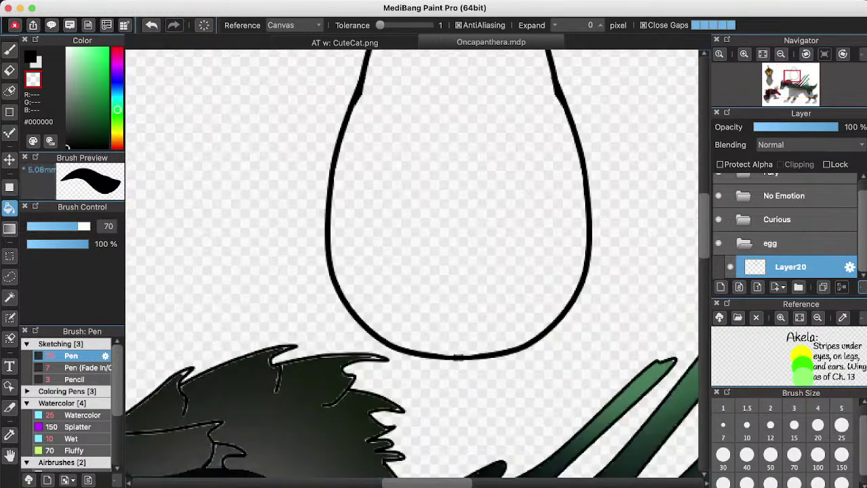
pyautogui.click(721, 287)
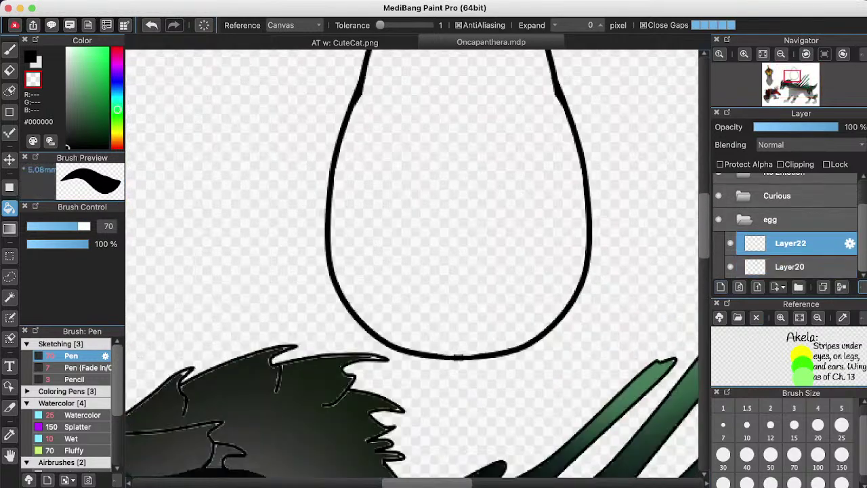
pyautogui.click(791, 266)
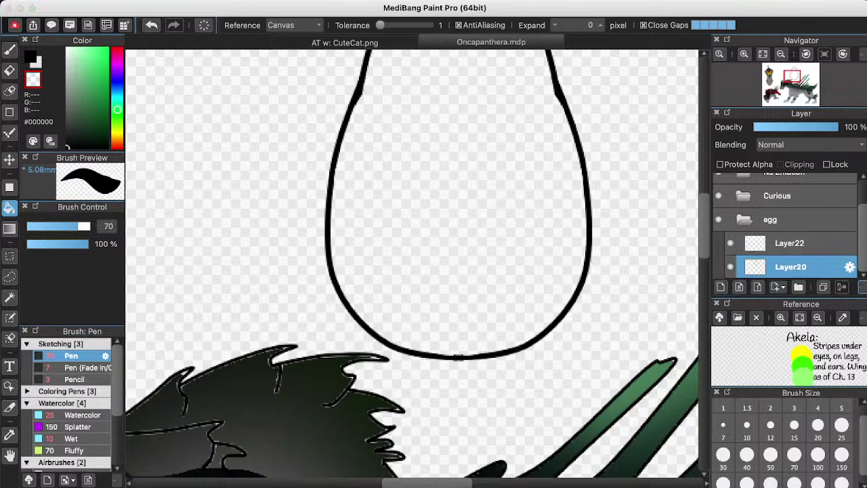
pyautogui.press('Return')
pyautogui.doubleClick(791, 243)
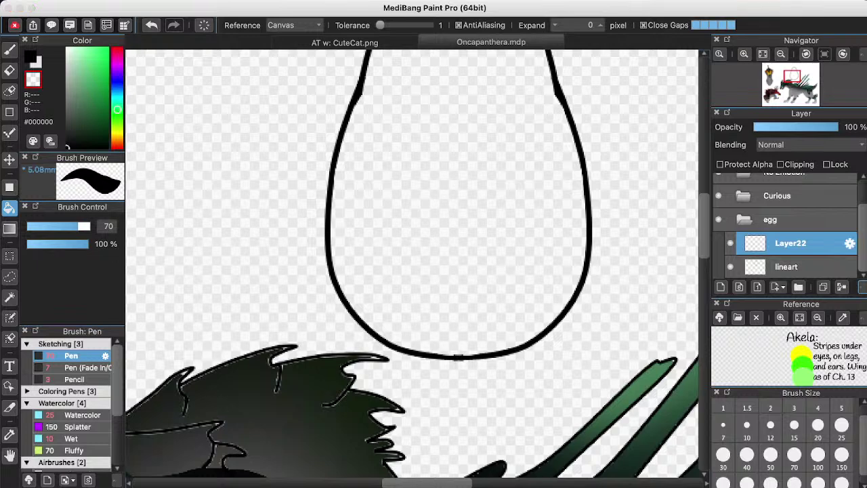
pyautogui.press('Return')
pyautogui.click(850, 243)
pyautogui.press('Return')
# Fill the egg with bright green #00CD41 on the colour layer.
pyautogui.click(107, 65)
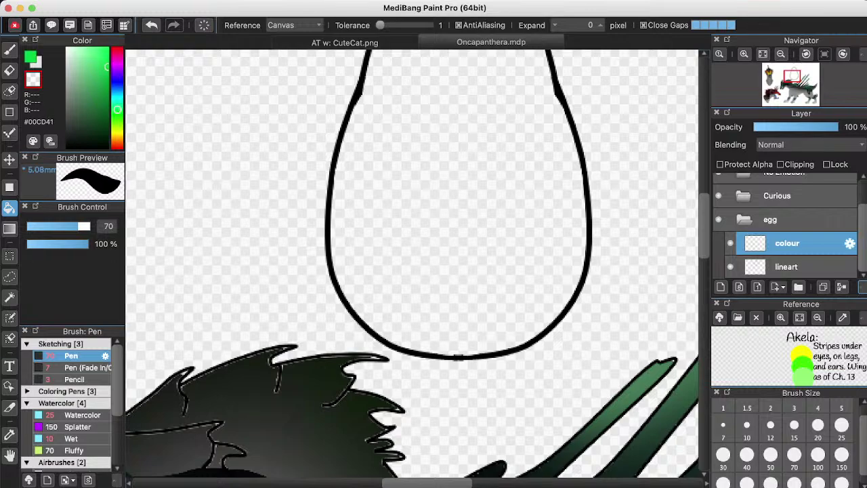
pyautogui.scroll(-2, 311, 241)
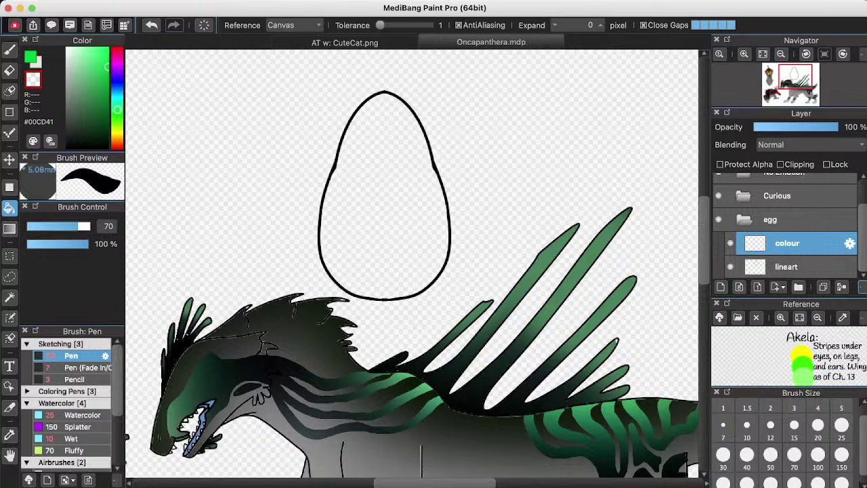
pyautogui.scroll(3, 412, 268)
pyautogui.press('z')
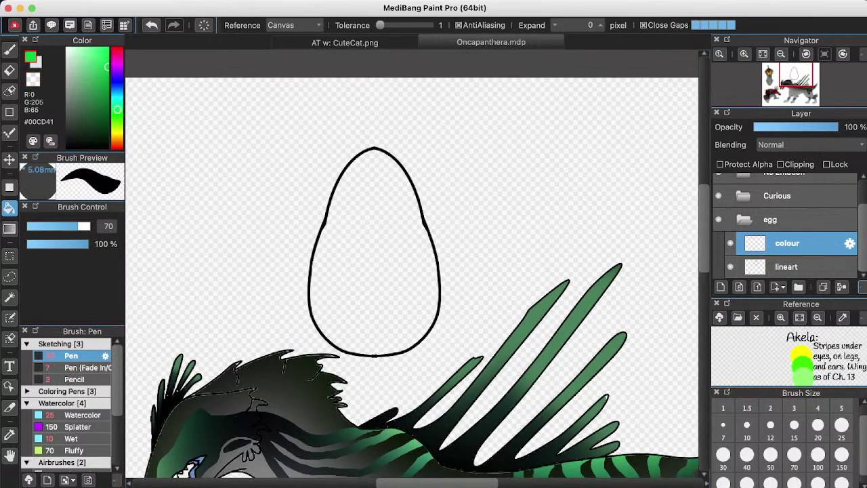
pyautogui.click(374, 252)
pyautogui.scroll(-2, 375, 252)
pyautogui.scroll(-2, 389, 243)
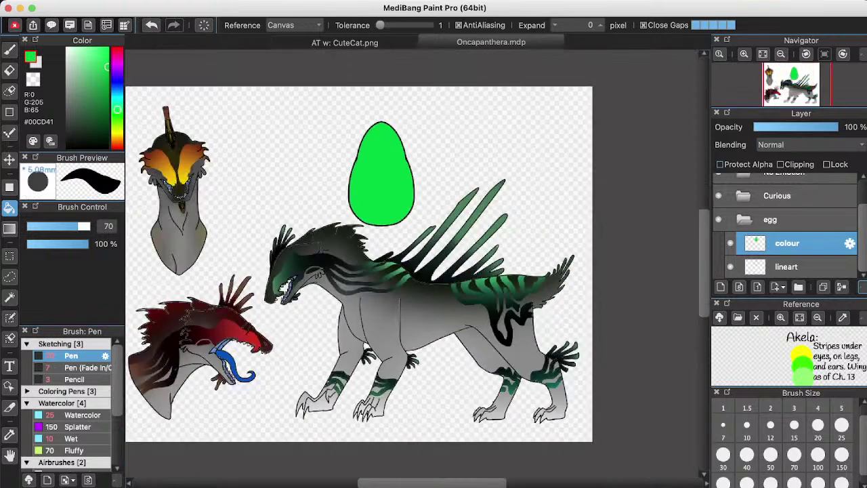
# Protect the egg colour layer's alpha and pick up the grey #616161 from the creature's body as the brush colour.
pyautogui.scroll(2, 364, 173)
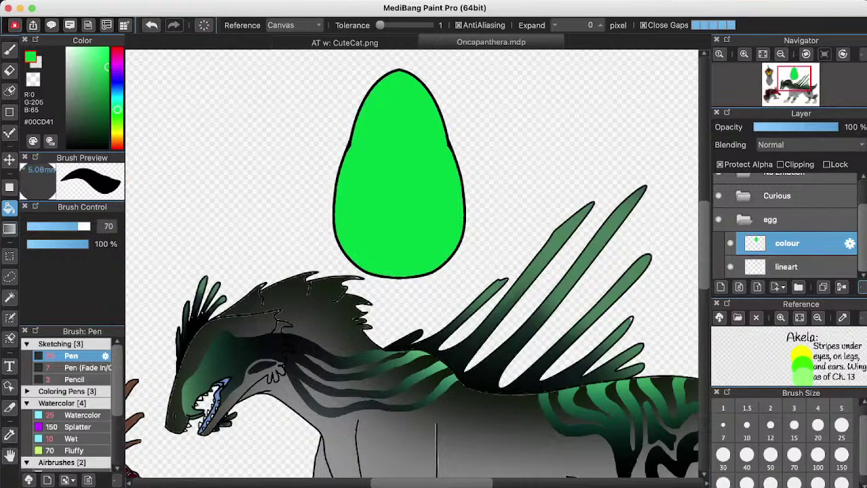
pyautogui.rightClick(392, 432)
pyautogui.scroll(2, 399, 271)
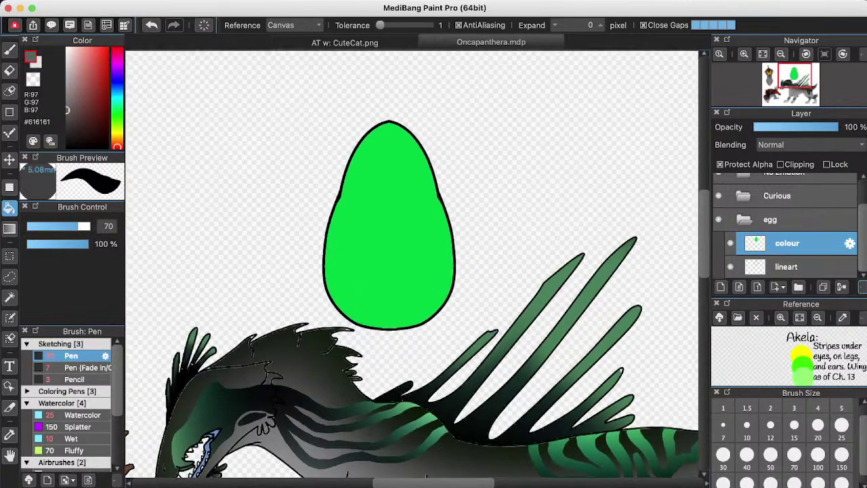
pyautogui.press('b')
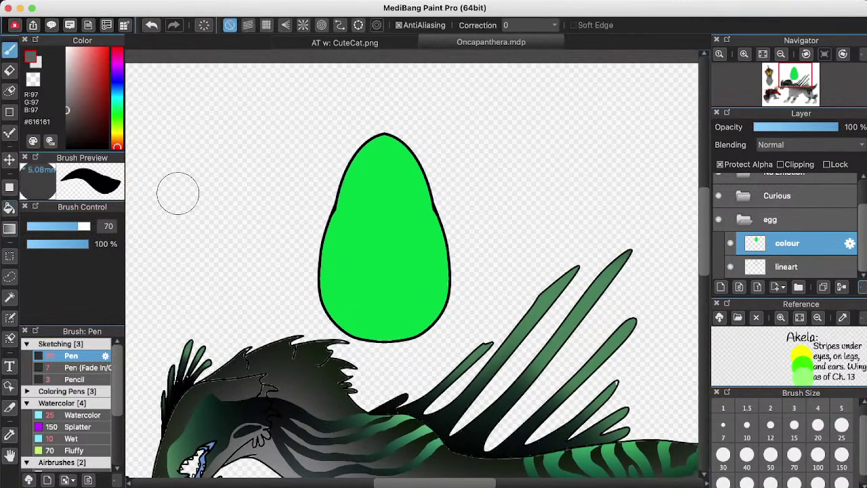
pyautogui.scroll(-1, 195, 259)
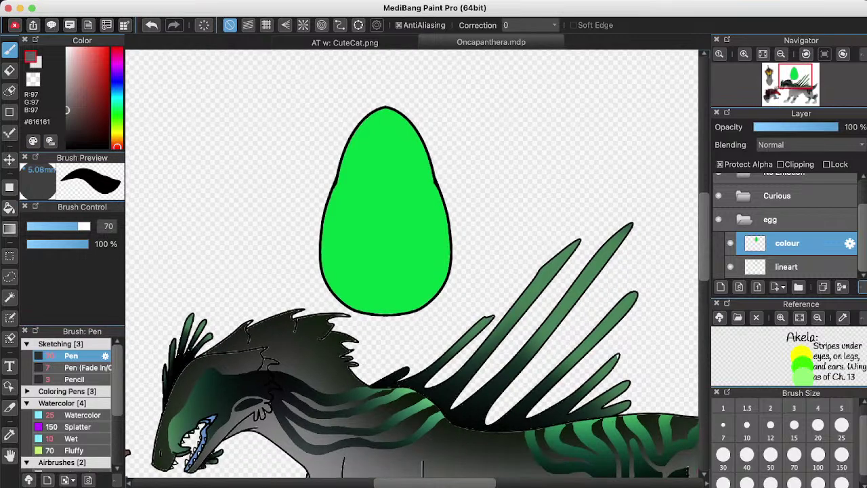
pyautogui.scroll(2, 412, 271)
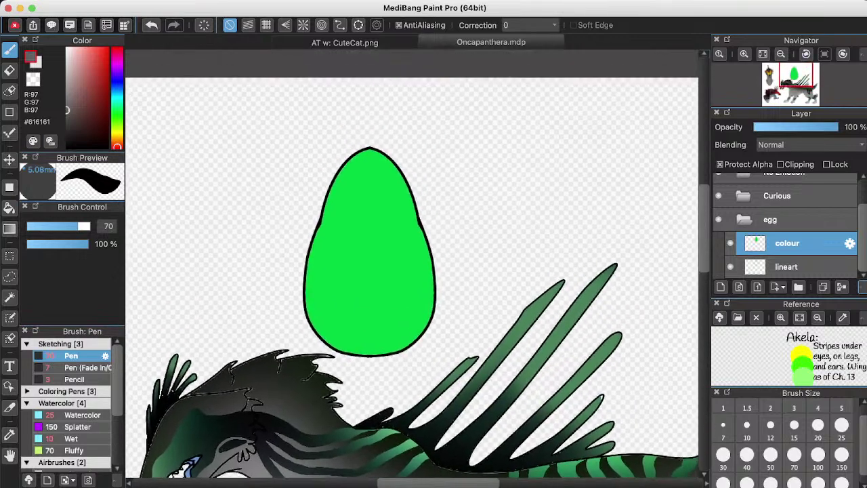
# Paint the whole egg grey on the colour layer with the airbrush at size 300.
pyautogui.scroll(-4, 68, 406)
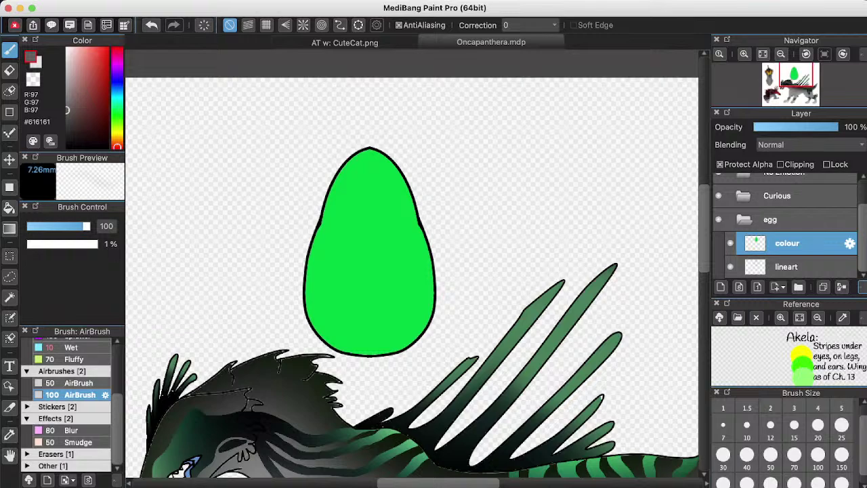
pyautogui.click(102, 382)
pyautogui.scroll(-1, 412, 262)
pyautogui.click(747, 456)
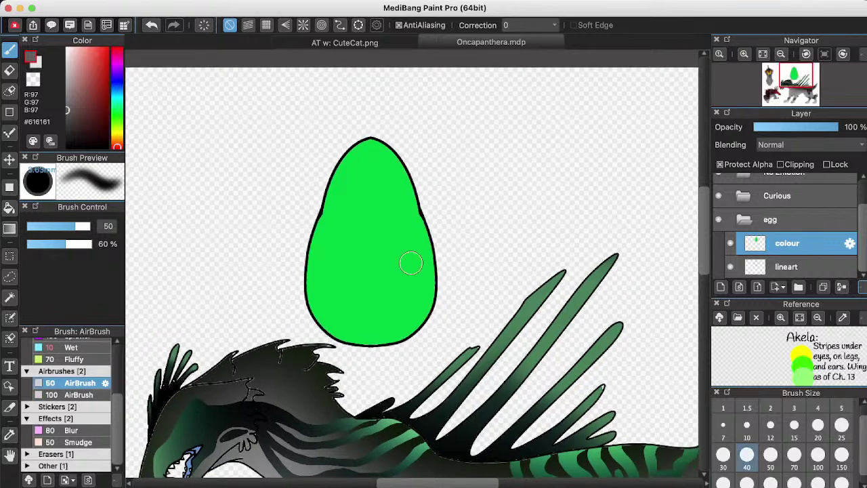
pyautogui.click(746, 481)
pyautogui.click(771, 475)
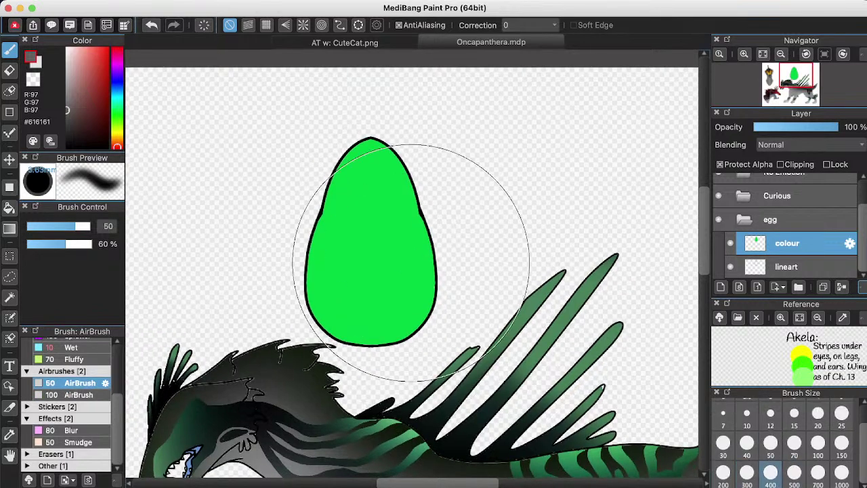
pyautogui.press('[')
pyautogui.moveTo(376, 102)
pyautogui.mouseDown()
pyautogui.moveTo(344, 173)
pyautogui.moveTo(284, 207)
pyautogui.moveTo(401, 184)
pyautogui.moveTo(430, 197)
pyautogui.moveTo(335, 273)
pyautogui.moveTo(319, 165)
pyautogui.moveTo(289, 174)
pyautogui.moveTo(407, 203)
pyautogui.moveTo(314, 345)
pyautogui.mouseUp()
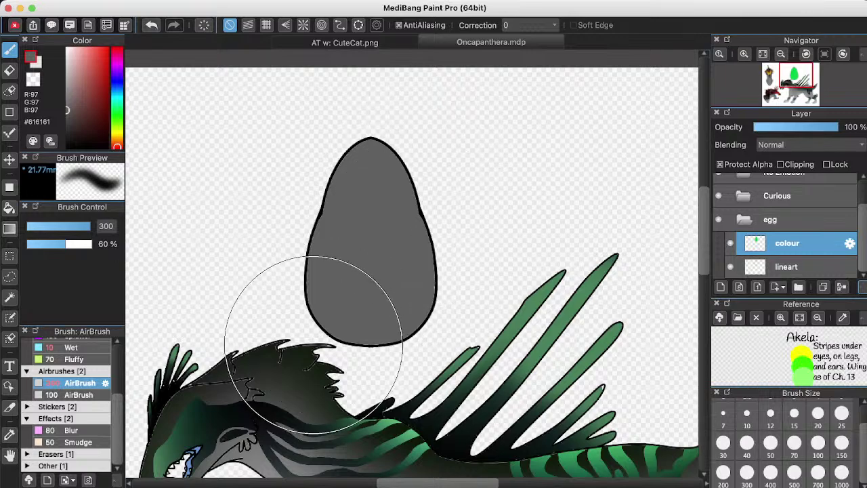
# Airbrush soft shading around the egg's edges with the dark grey #2D322C and the dark green #112E25 sampled from the creature.
pyautogui.keyDown('alt'); pyautogui.click(310, 349); pyautogui.keyUp('alt')
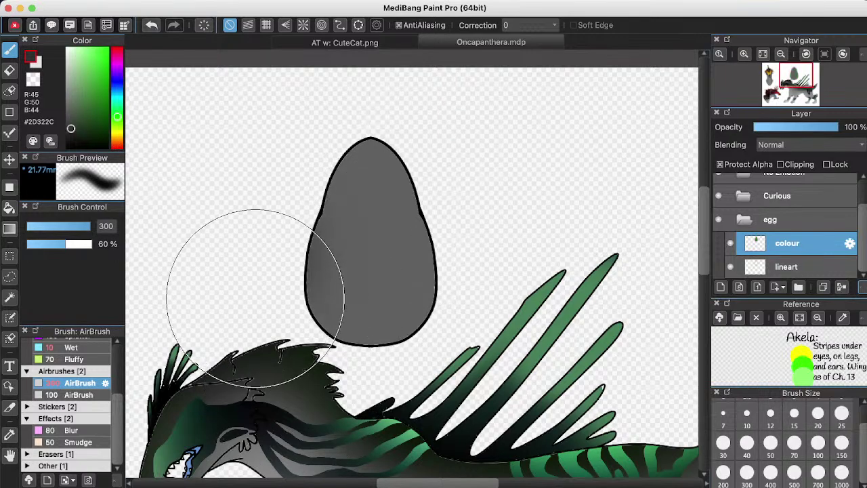
pyautogui.moveTo(255, 298)
pyautogui.mouseDown()
pyautogui.moveTo(329, 369)
pyautogui.moveTo(424, 396)
pyautogui.moveTo(469, 360)
pyautogui.moveTo(493, 255)
pyautogui.moveTo(476, 173)
pyautogui.moveTo(487, 214)
pyautogui.moveTo(455, 334)
pyautogui.moveTo(370, 384)
pyautogui.moveTo(275, 323)
pyautogui.moveTo(280, 163)
pyautogui.moveTo(493, 259)
pyautogui.mouseUp()
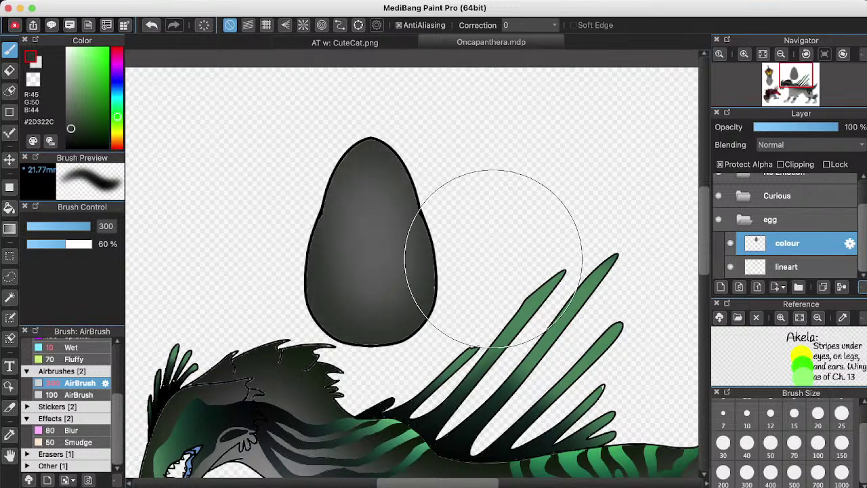
pyautogui.scroll(-3, 441, 325)
pyautogui.hscroll(-1, 440, 325)
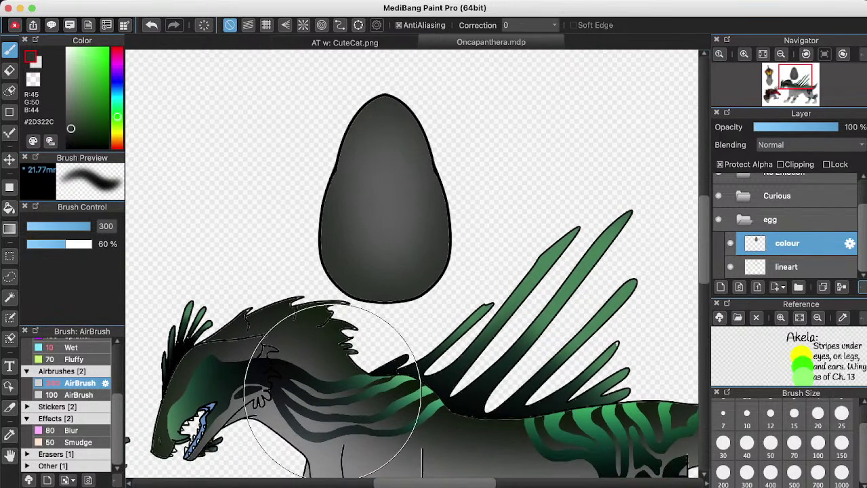
pyautogui.rightClick(207, 378)
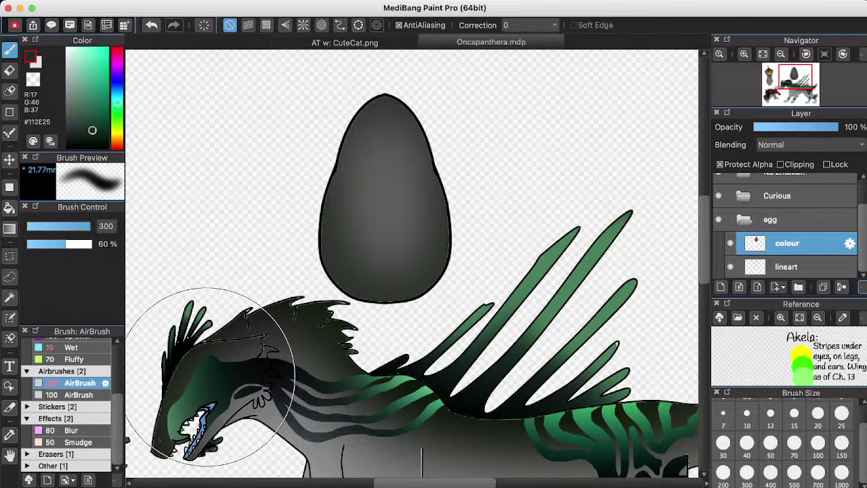
pyautogui.moveTo(286, 134)
pyautogui.mouseDown()
pyautogui.moveTo(258, 147)
pyautogui.moveTo(250, 184)
pyautogui.moveTo(254, 136)
pyautogui.moveTo(248, 198)
pyautogui.moveTo(269, 159)
pyautogui.moveTo(264, 138)
pyautogui.moveTo(356, 44)
pyautogui.moveTo(406, 47)
pyautogui.moveTo(471, 82)
pyautogui.moveTo(494, 115)
pyautogui.moveTo(514, 181)
pyautogui.moveTo(494, 146)
pyautogui.mouseUp()
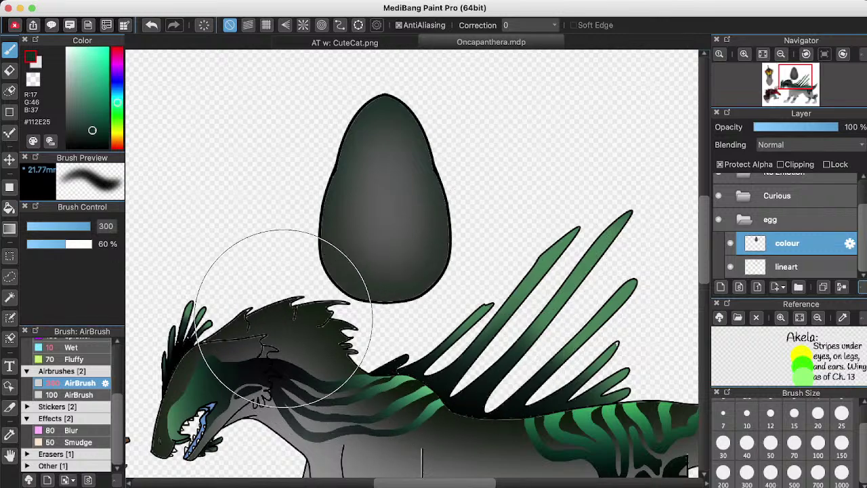
# Add a layer above the egg's colour layer and select the drawn artwork by inverting a selection of the empty background.
pyautogui.scroll(-2, 237, 264)
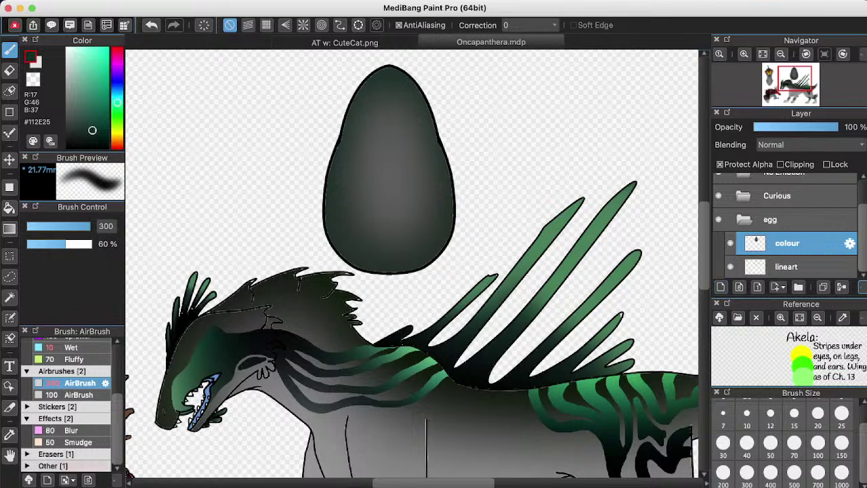
pyautogui.scroll(5, 72, 404)
pyautogui.click(70, 356)
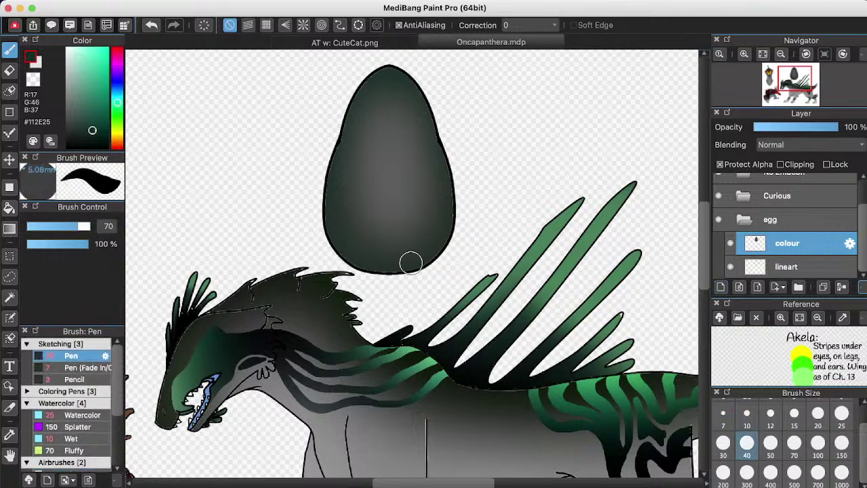
pyautogui.click(723, 445)
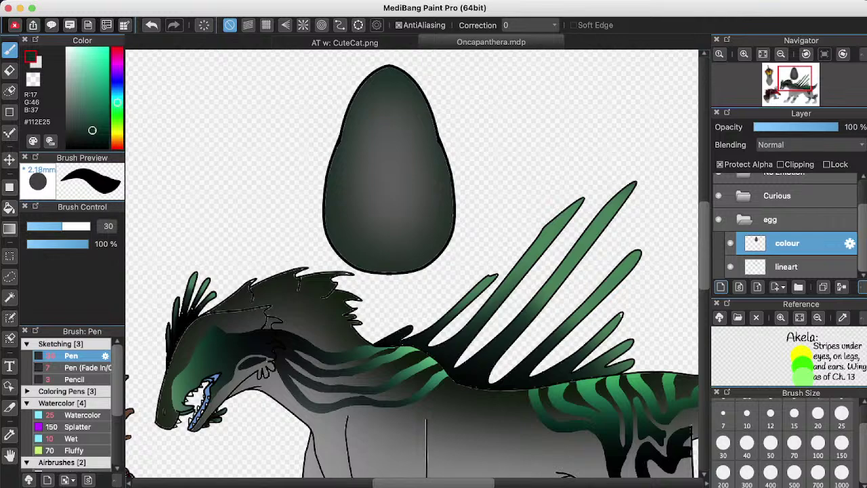
pyautogui.click(720, 286)
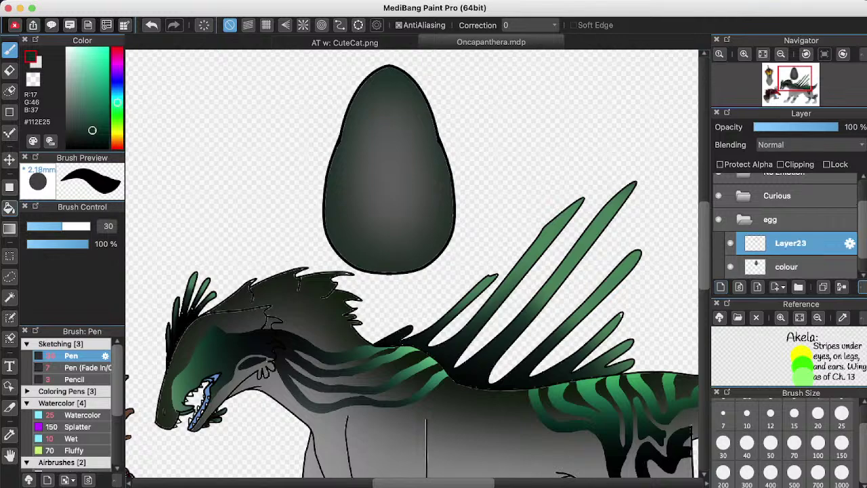
pyautogui.click(9, 298)
pyautogui.click(257, 194)
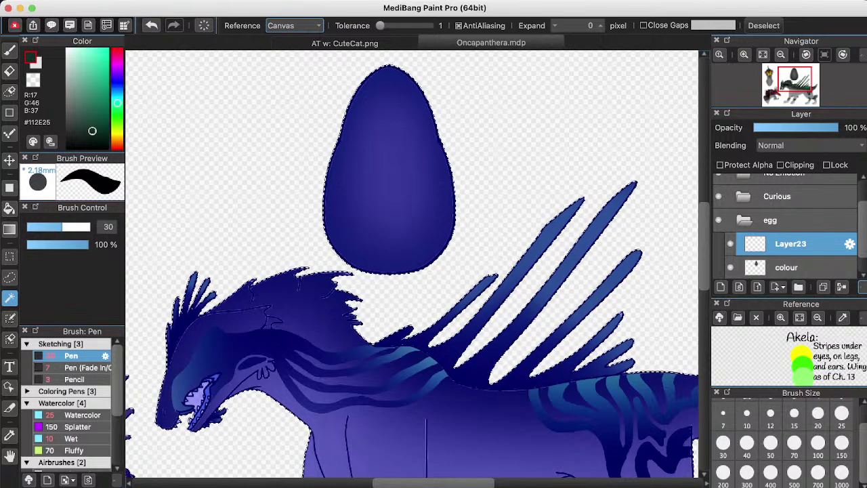
pyautogui.press('super+shift+i')
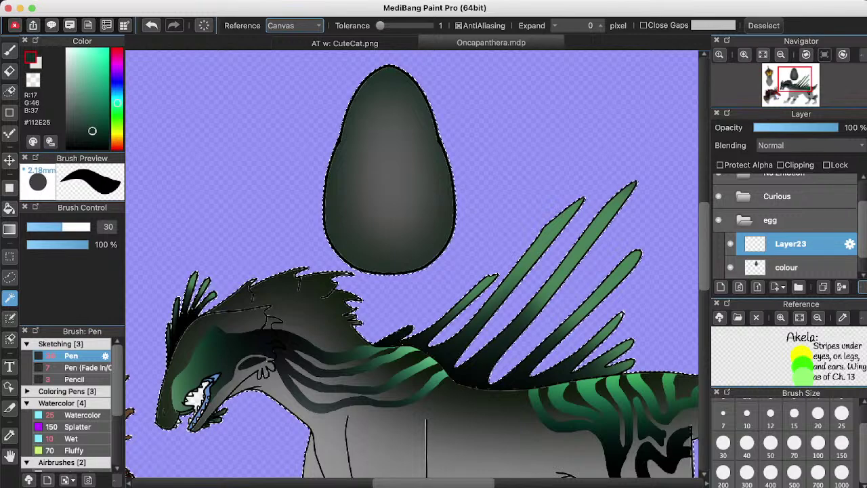
# Paint a wide black #000000 band across the egg's middle with the fade in/out pen at size 70.
pyautogui.click(67, 148)
pyautogui.press('b')
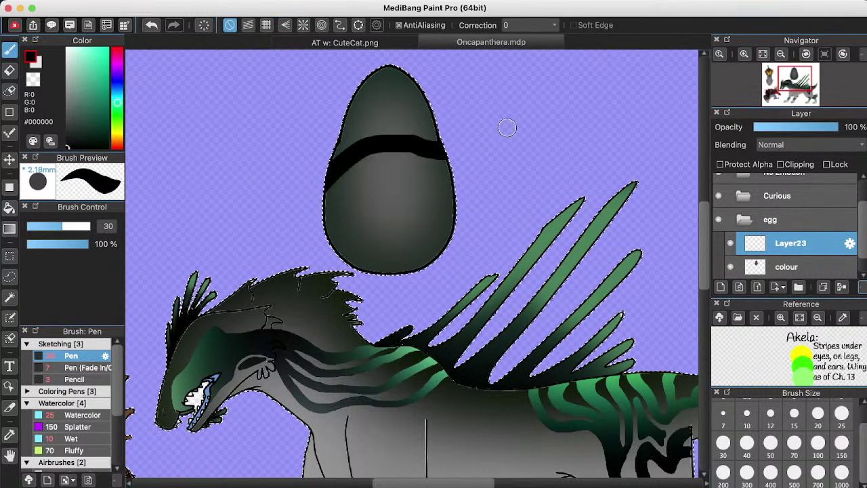
pyautogui.press('super+z')
pyautogui.click(81, 367)
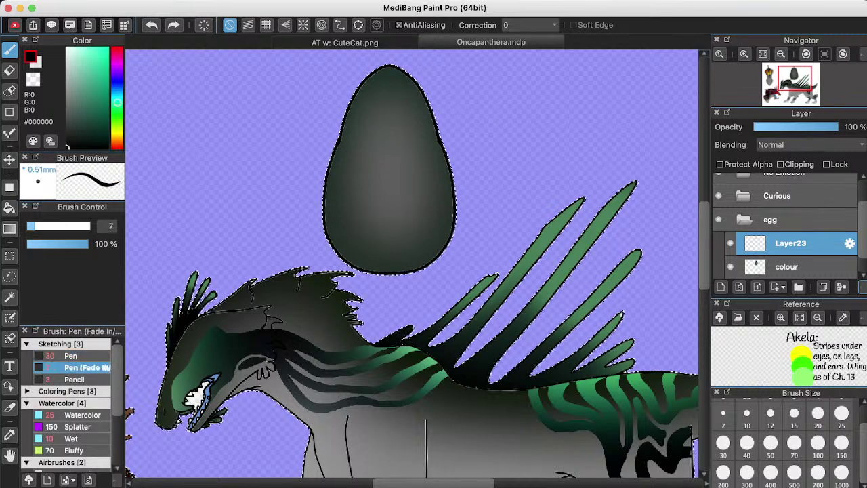
pyautogui.click(794, 442)
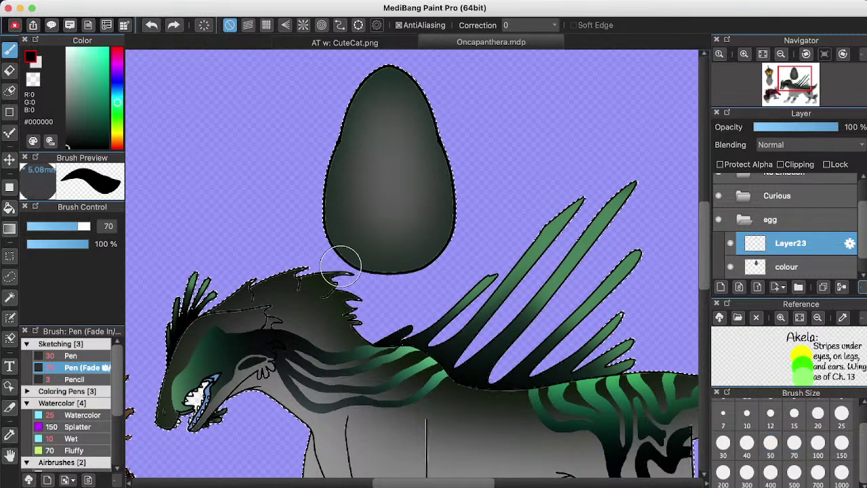
pyautogui.moveTo(319, 189); pyautogui.dragTo(441, 176)
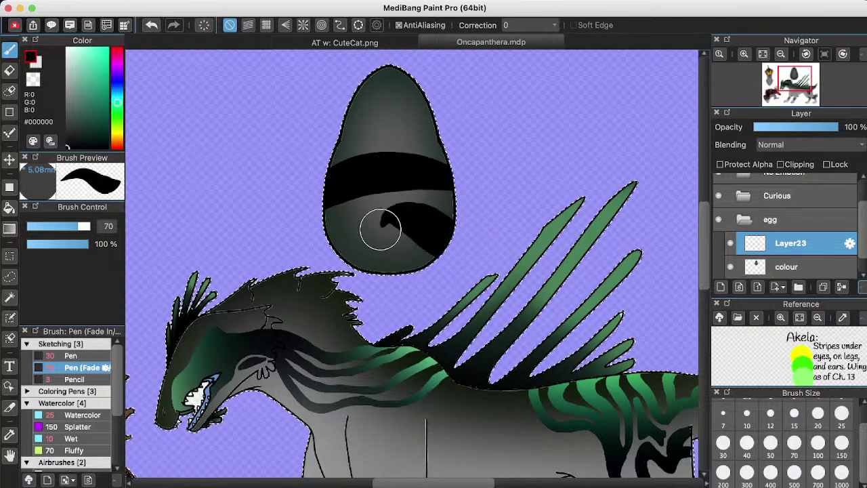
pyautogui.hotkey('ctrl', 'z')
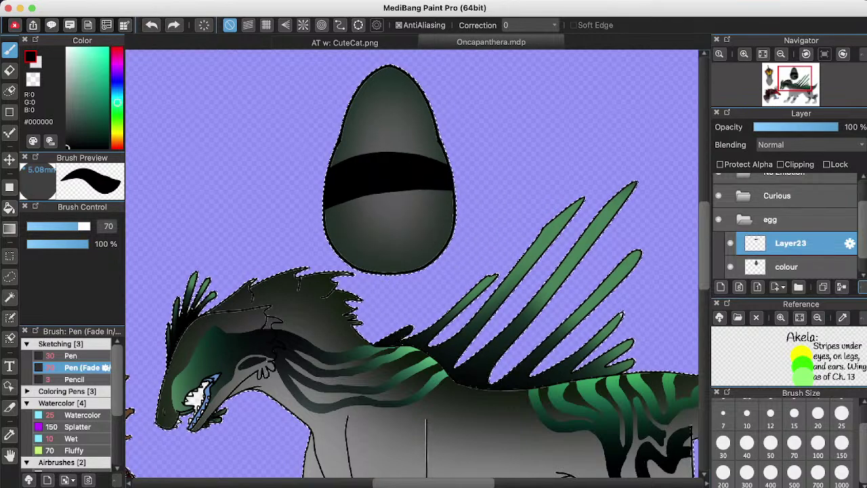
# Paint a tapered black stripe inward from the egg's right edge below the wide band, using pen size 40.
pyautogui.click(746, 443)
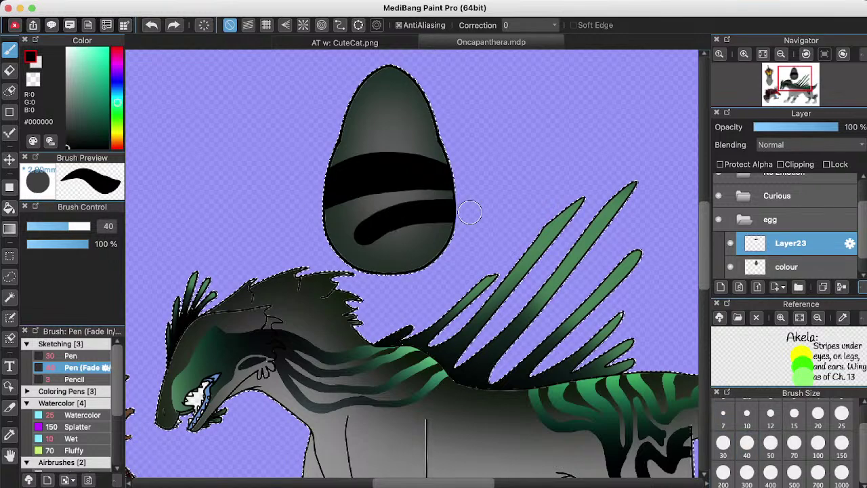
pyautogui.moveTo(470, 212); pyautogui.dragTo(516, 221)
pyautogui.moveTo(321, 92)
pyautogui.mouseDown()
pyautogui.moveTo(352, 110)
pyautogui.moveTo(426, 115)
pyautogui.moveTo(474, 134)
pyautogui.mouseUp()
pyautogui.hotkey('ctrl', 'z')
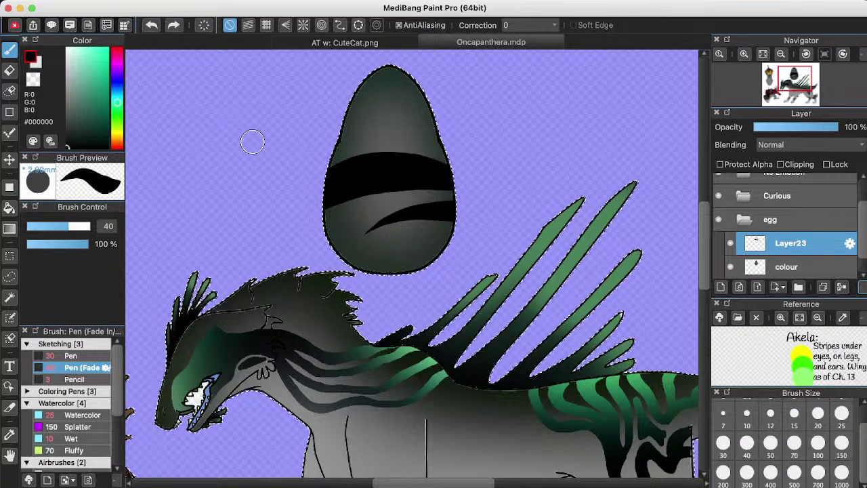
# Paint tapered black stripes from both edges of the egg's upper part, including a short one near the tip.
pyautogui.moveTo(288, 140)
pyautogui.mouseDown()
pyautogui.moveTo(373, 132)
pyautogui.moveTo(407, 138)
pyautogui.moveTo(400, 104)
pyautogui.moveTo(454, 145)
pyautogui.moveTo(483, 151)
pyautogui.mouseUp()
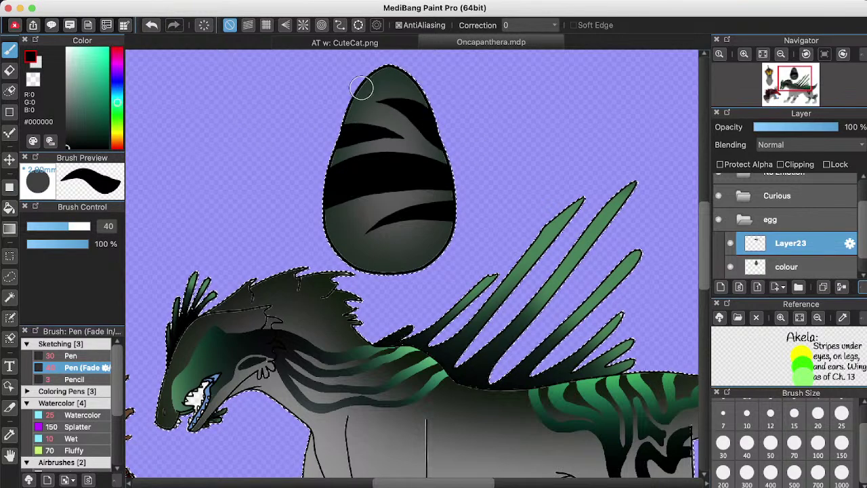
pyautogui.press('super+z')
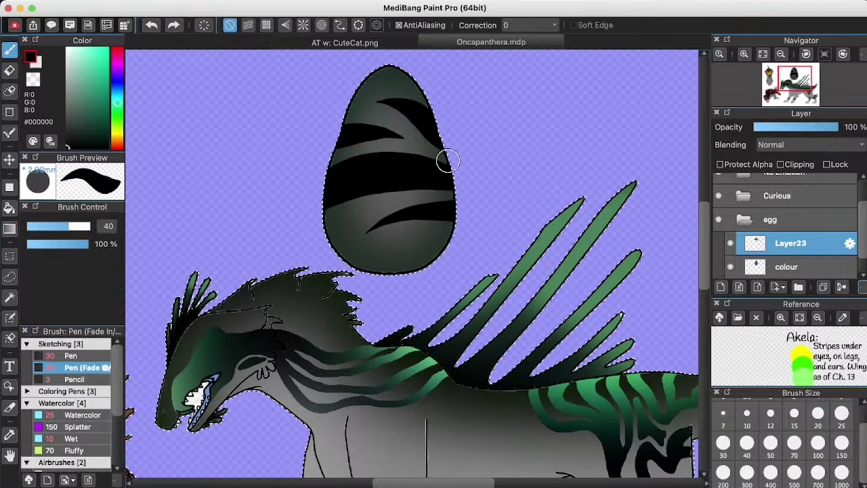
pyautogui.moveTo(383, 90); pyautogui.dragTo(397, 89)
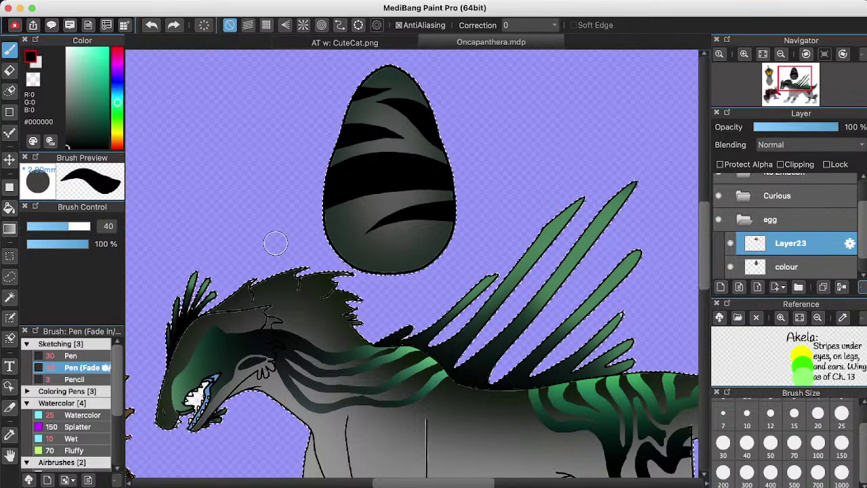
# Paint a tapered black stripe from the egg's lower left edge toward the band above, redoing the stroke to refine its shape.
pyautogui.moveTo(327, 229); pyautogui.dragTo(356, 217)
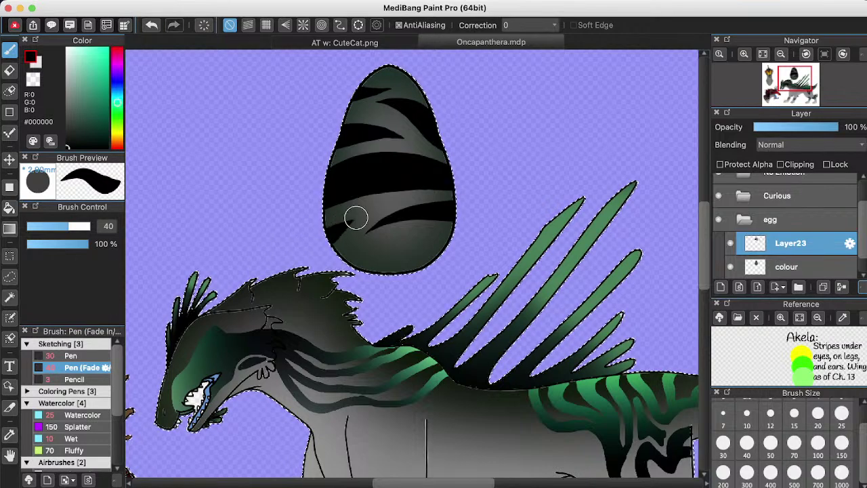
pyautogui.press('super+z')
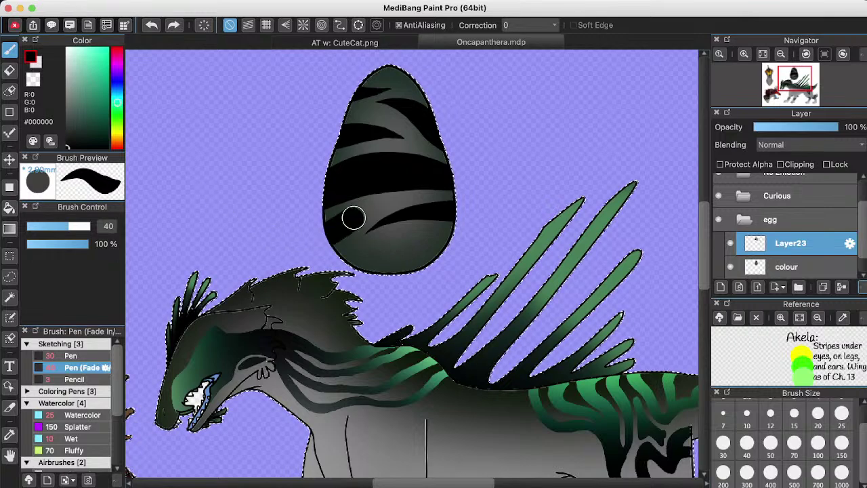
pyautogui.moveTo(369, 210); pyautogui.dragTo(371, 209)
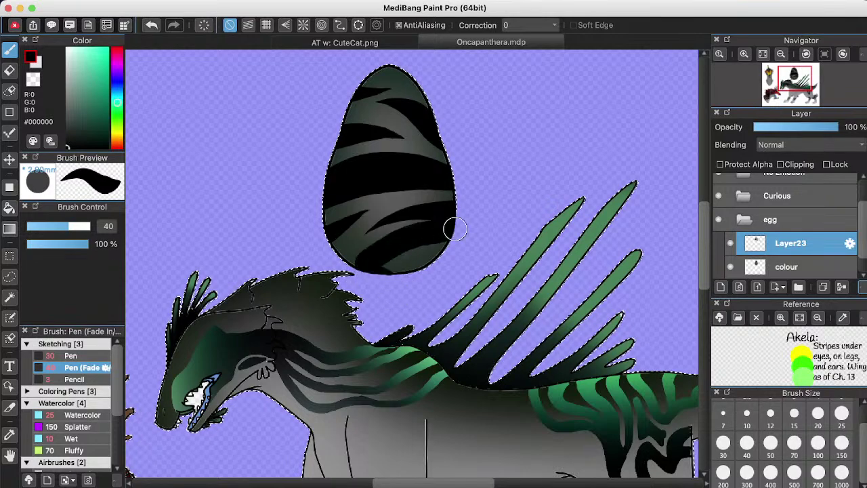
# Paint a curved black stripe across the egg's base, reworking its shape, and add small black patches at the lower right edge and near the tip.
pyautogui.press('super+z')
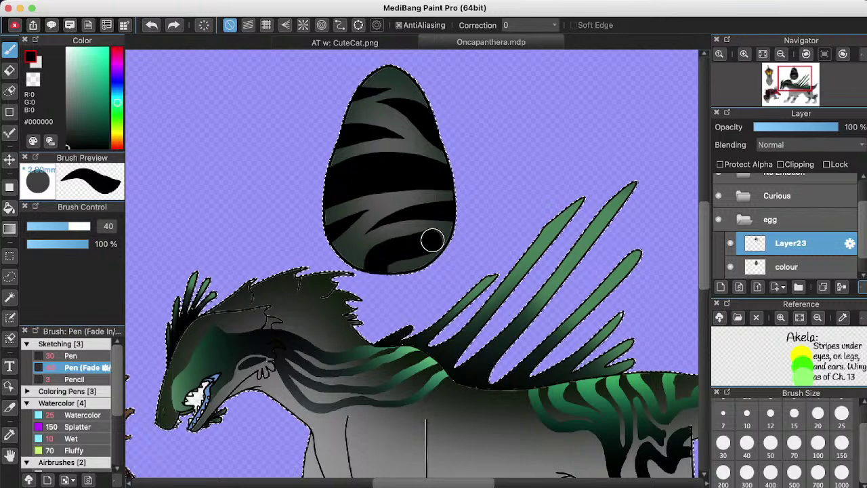
pyautogui.moveTo(432, 240); pyautogui.dragTo(440, 239)
pyautogui.press('super+z')
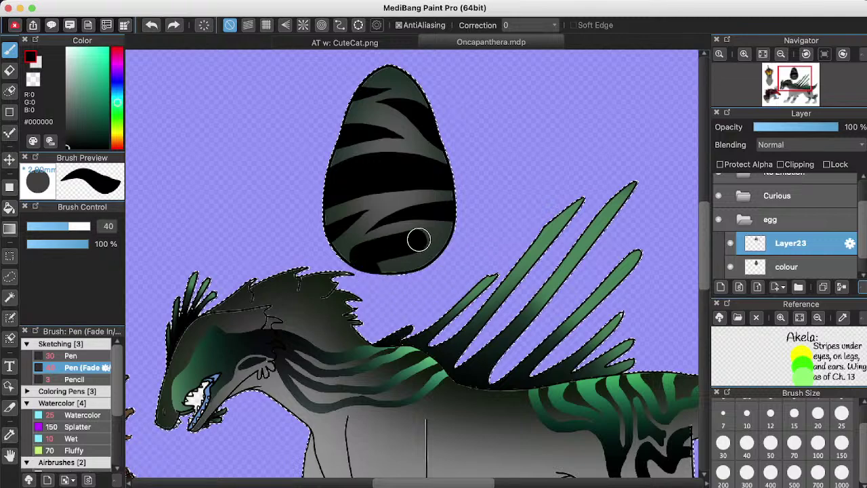
pyautogui.press('super+z')
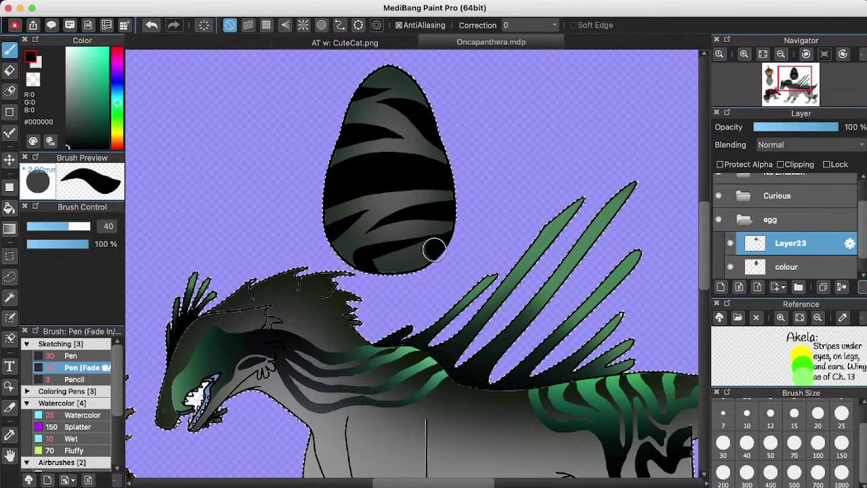
pyautogui.press('super+z')
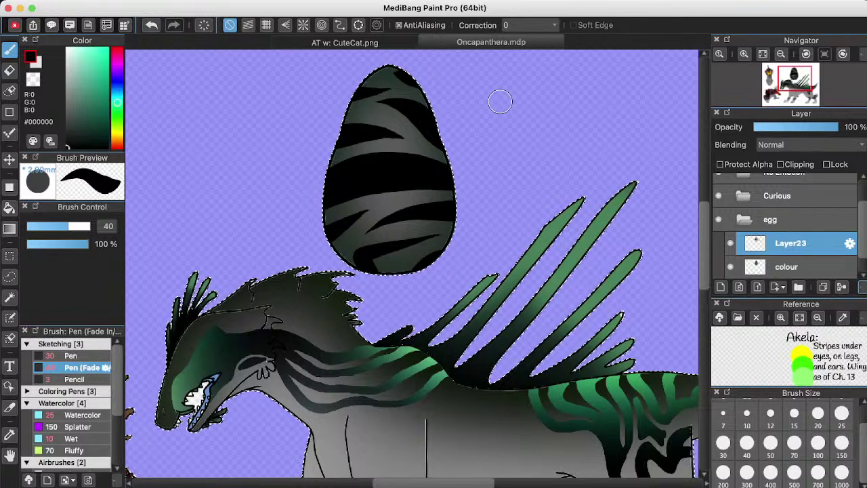
# Clear the selection and turn on alpha protection for the egg's stripe layer.
pyautogui.click(9, 277)
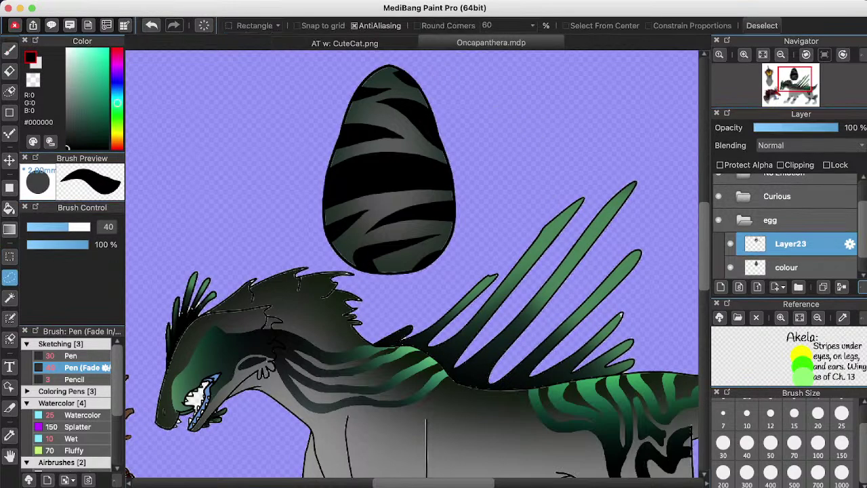
pyautogui.press('super+d')
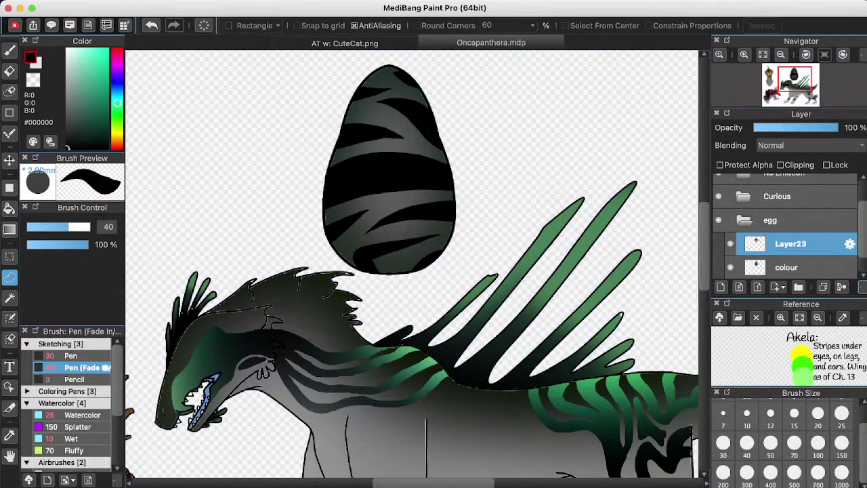
pyautogui.click(730, 244)
pyautogui.press('super+z')
pyautogui.click(719, 164)
# Airbrush green #49805A, sampled from the creature's back spines, onto the stripes along both sides of the egg at size 300 and 60% opacity.
pyautogui.rightClick(609, 211)
pyautogui.scroll(-5, 71, 410)
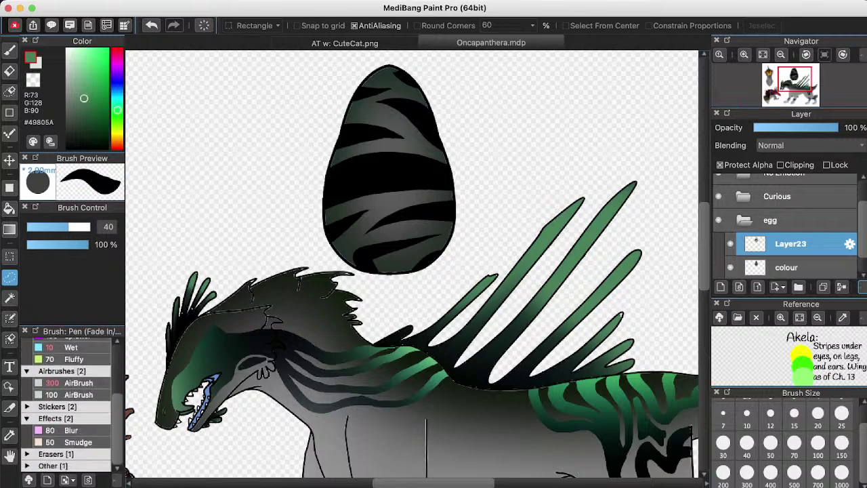
pyautogui.click(79, 382)
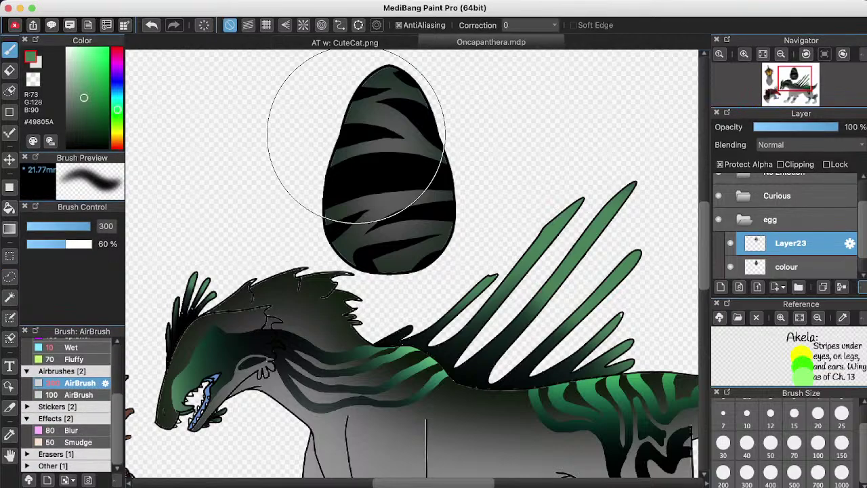
pyautogui.scroll(5, 356, 134)
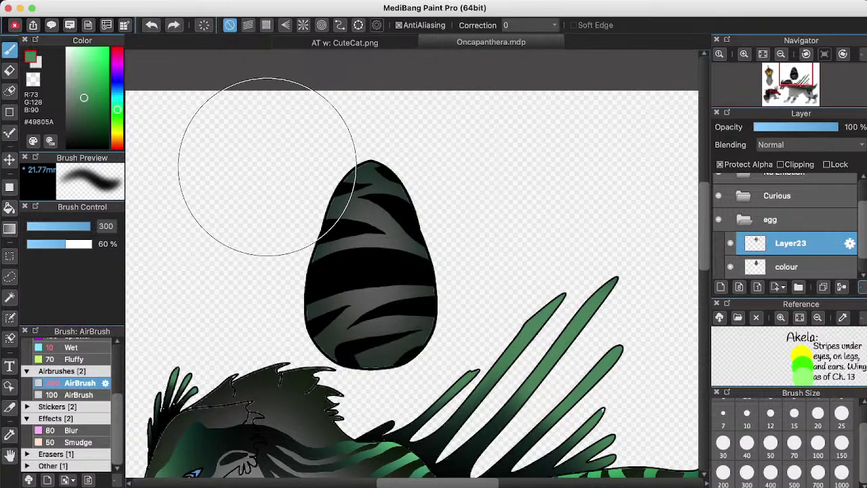
pyautogui.moveTo(268, 166)
pyautogui.mouseDown()
pyautogui.moveTo(239, 294)
pyautogui.moveTo(251, 393)
pyautogui.moveTo(278, 398)
pyautogui.moveTo(303, 422)
pyautogui.moveTo(353, 433)
pyautogui.moveTo(421, 435)
pyautogui.moveTo(469, 414)
pyautogui.moveTo(493, 361)
pyautogui.moveTo(500, 286)
pyautogui.moveTo(487, 196)
pyautogui.mouseUp()
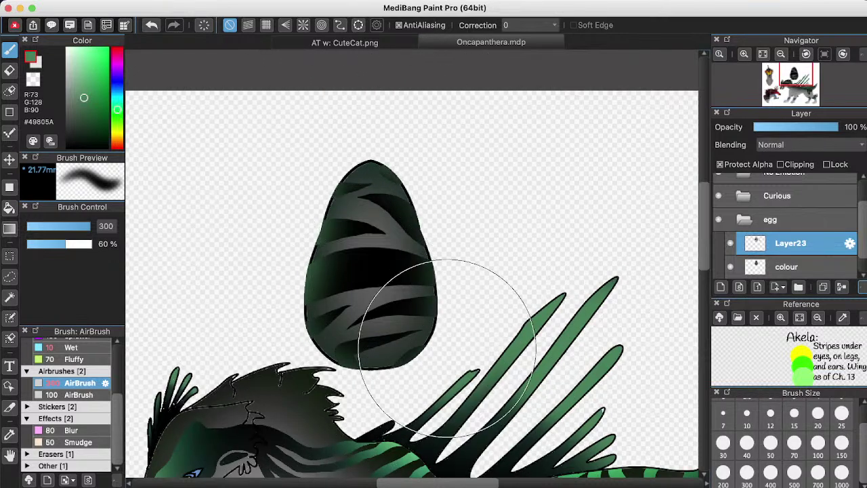
pyautogui.moveTo(503, 313); pyautogui.dragTo(488, 205)
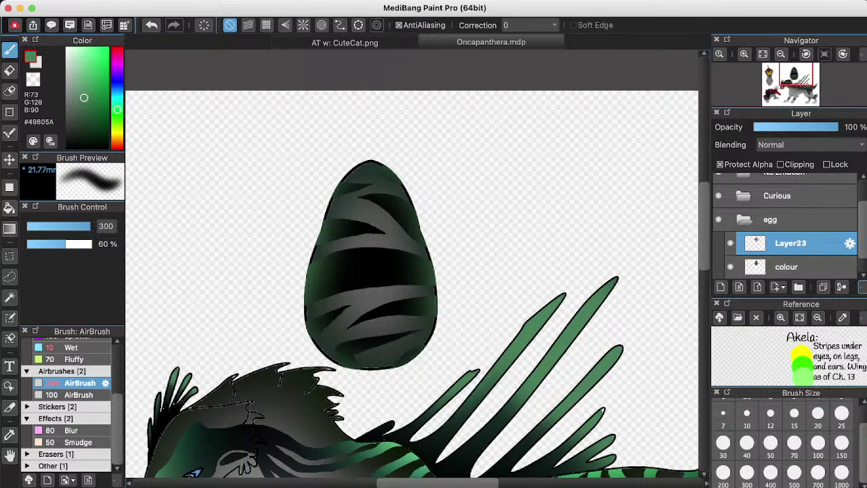
# Move the lineart layer to the top of the egg folder, above the stripe layer.
pyautogui.scroll(-1, 787, 243)
pyautogui.moveTo(786, 267); pyautogui.dragTo(787, 210)
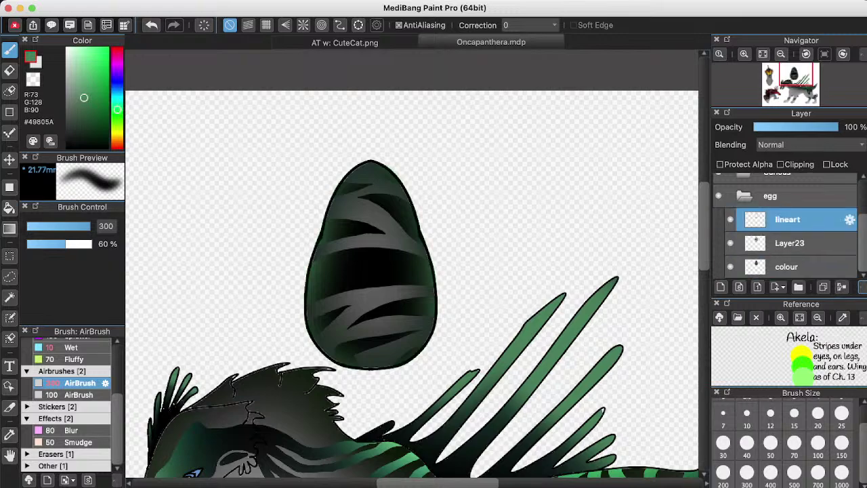
pyautogui.scroll(-2, 437, 296)
pyautogui.scroll(-4, 437, 296)
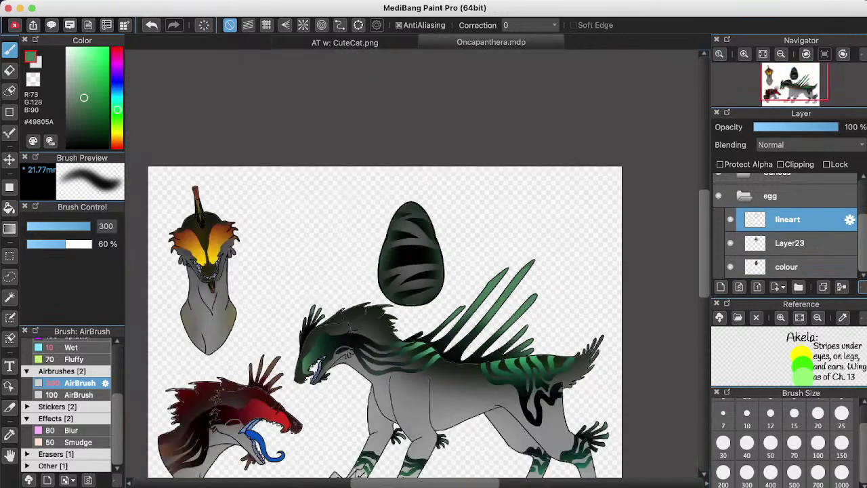